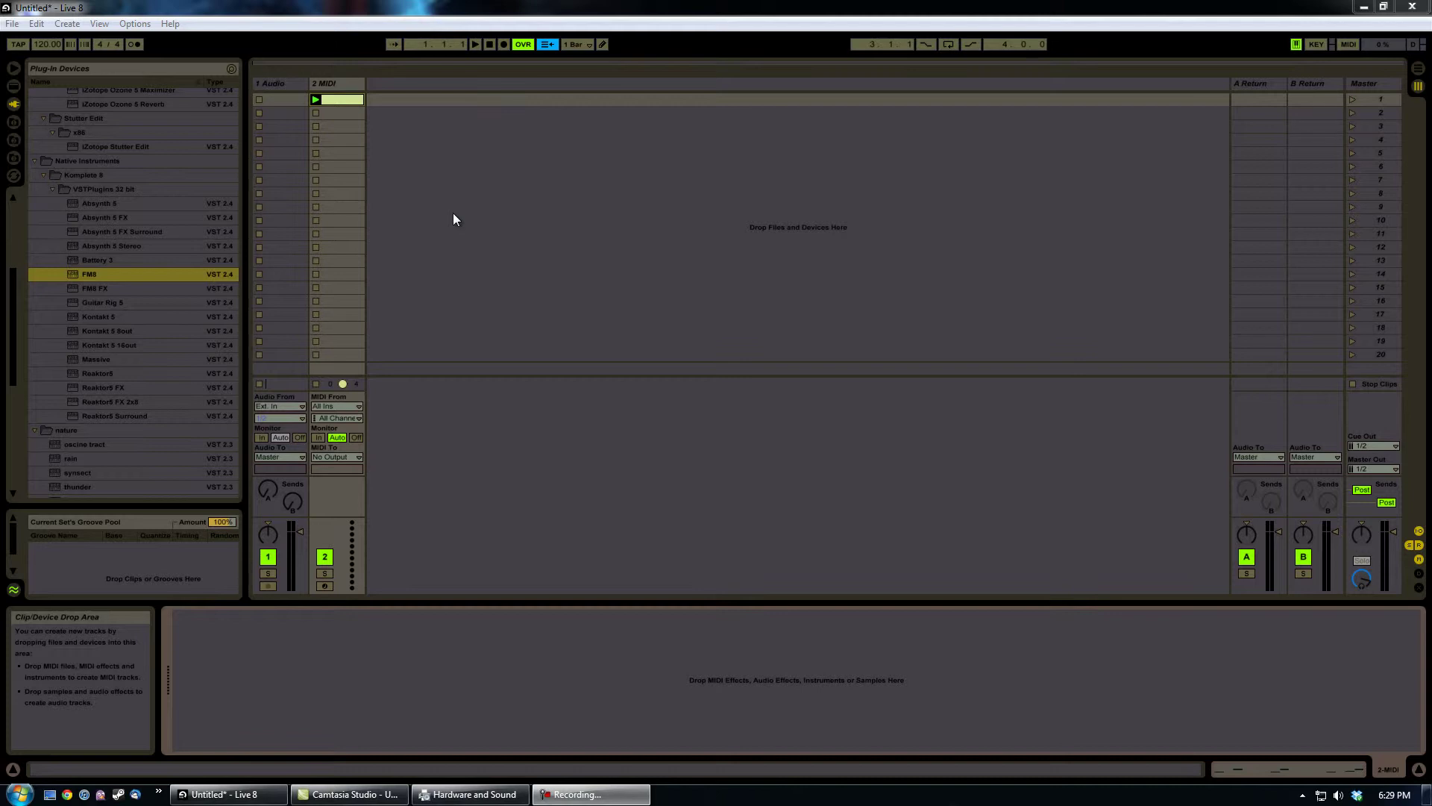
# Step: View the MIDI clip's notes, then select the 2 MIDI track
pyautogui.click(338, 99)
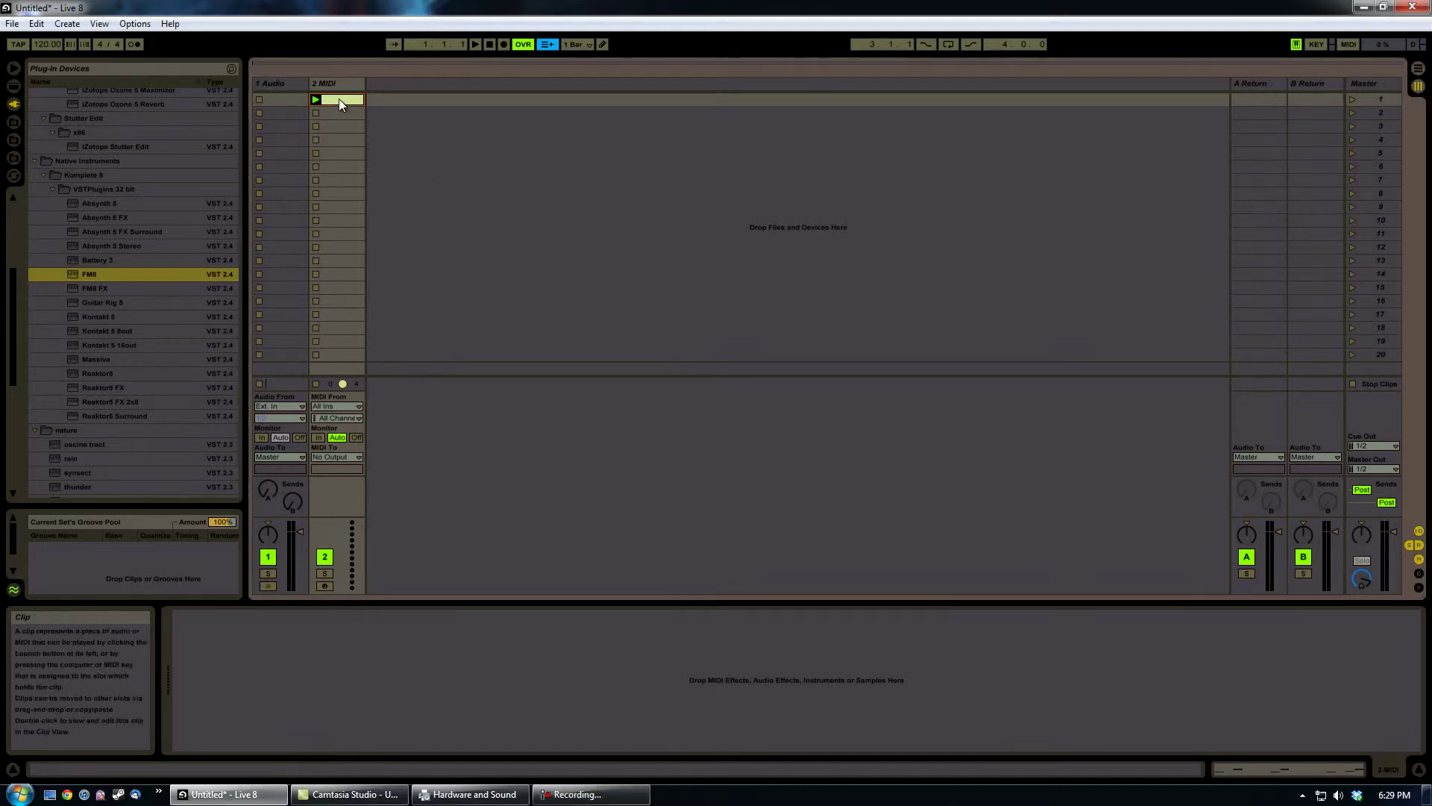
pyautogui.click(1300, 763)
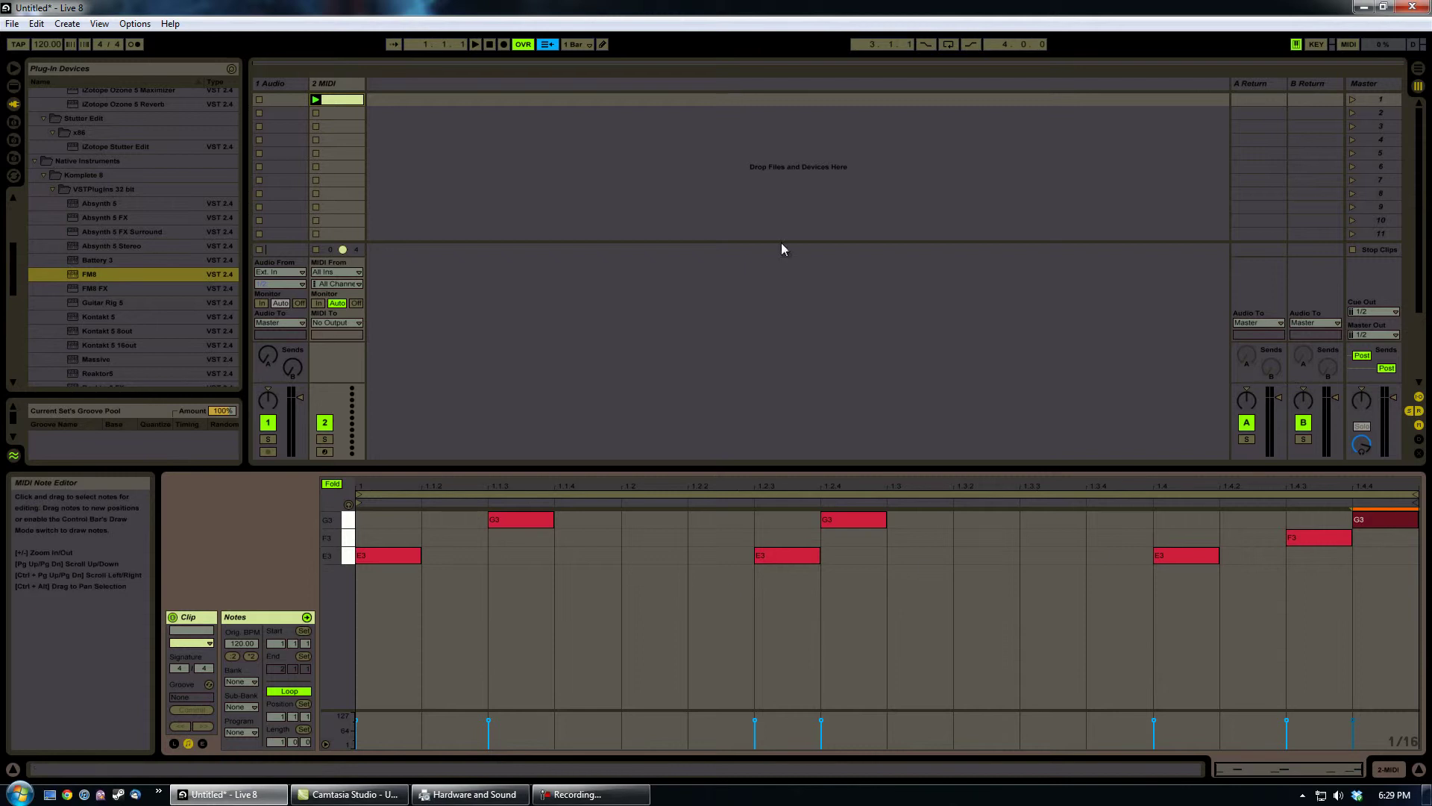
pyautogui.click(337, 83)
# Step: Load a Drum Rack from Live's built-in devices onto track 2
pyautogui.click(14, 261)
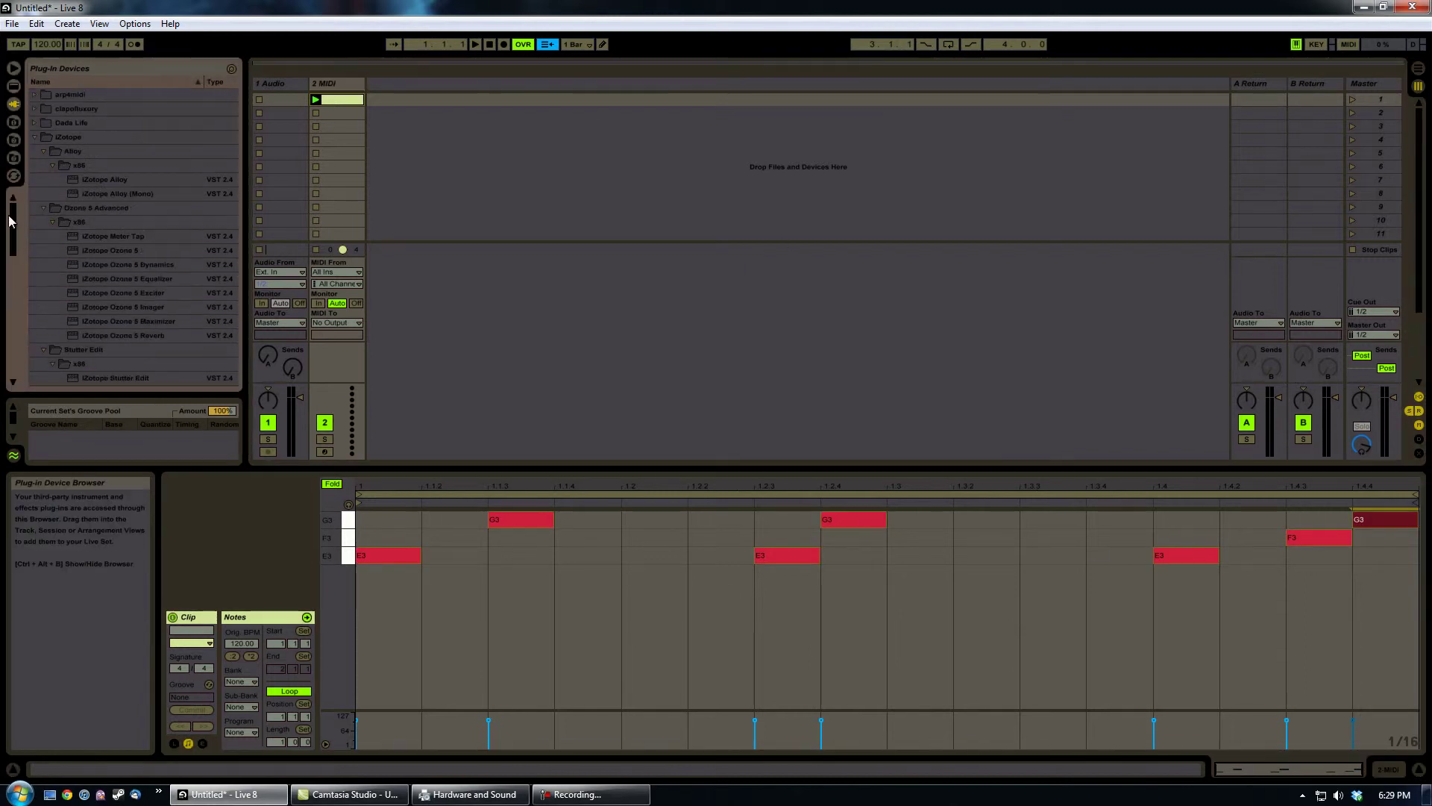
pyautogui.click(13, 86)
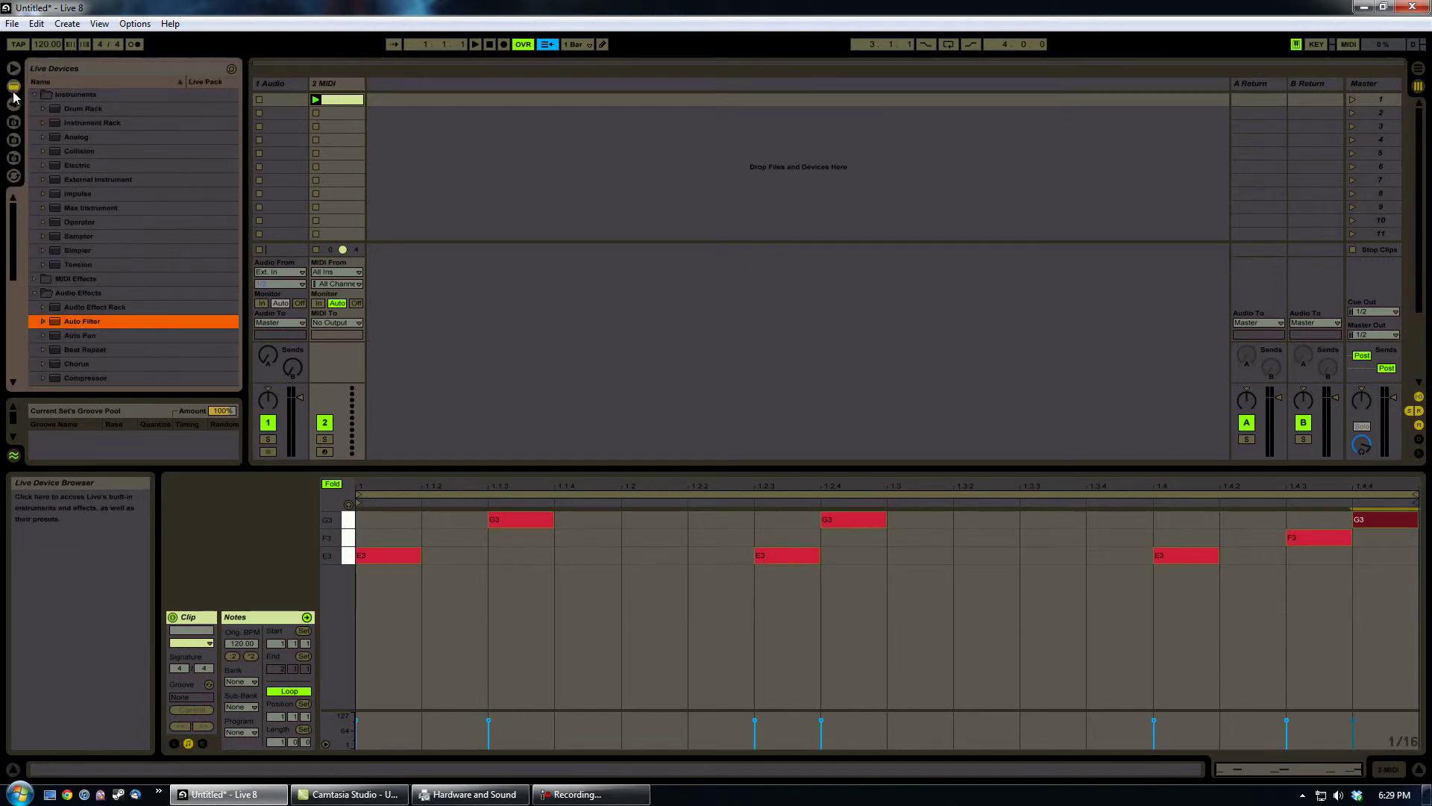
pyautogui.doubleClick(59, 109)
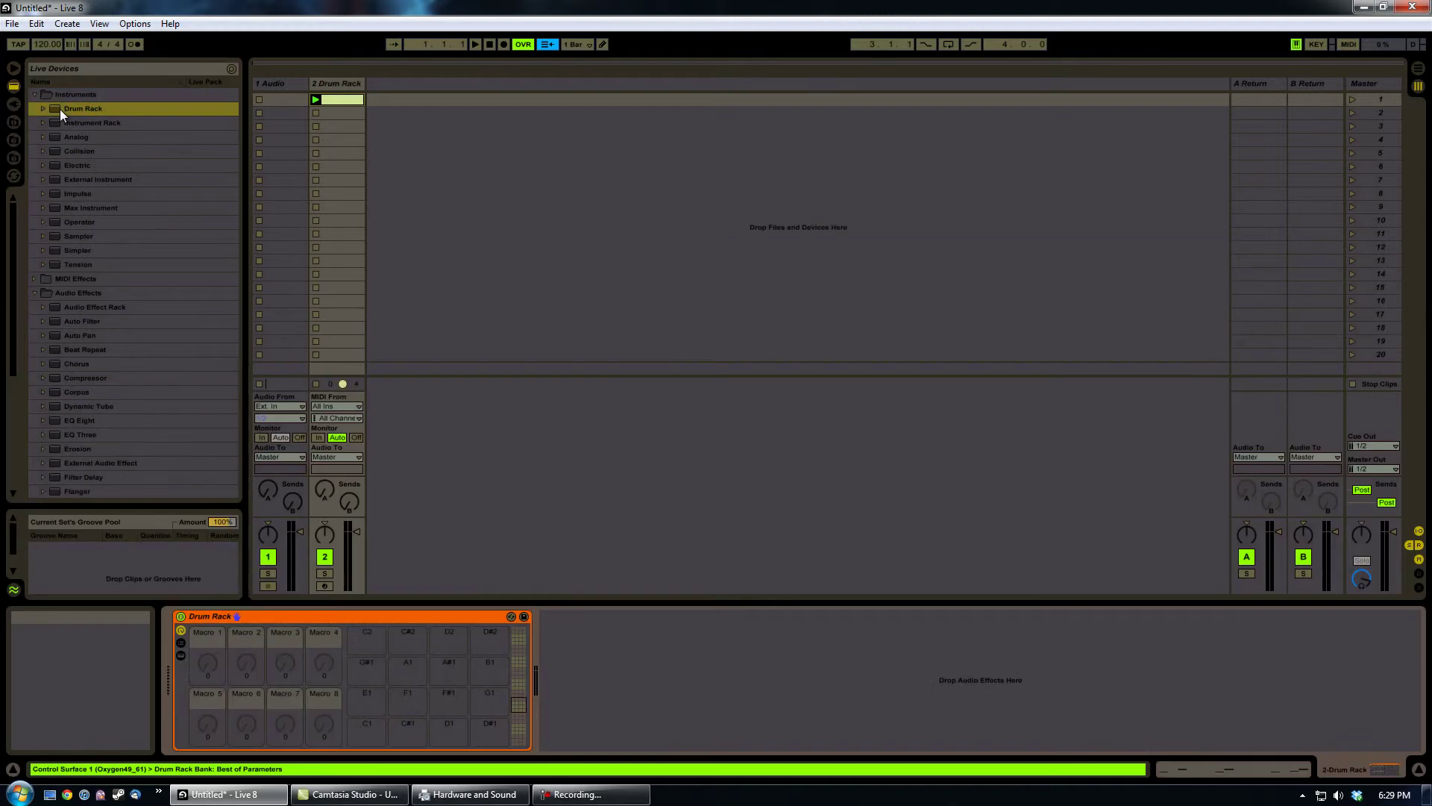
# Step: Show the Drum Rack's chain list and its return chains
pyautogui.click(179, 643)
pyautogui.click(180, 653)
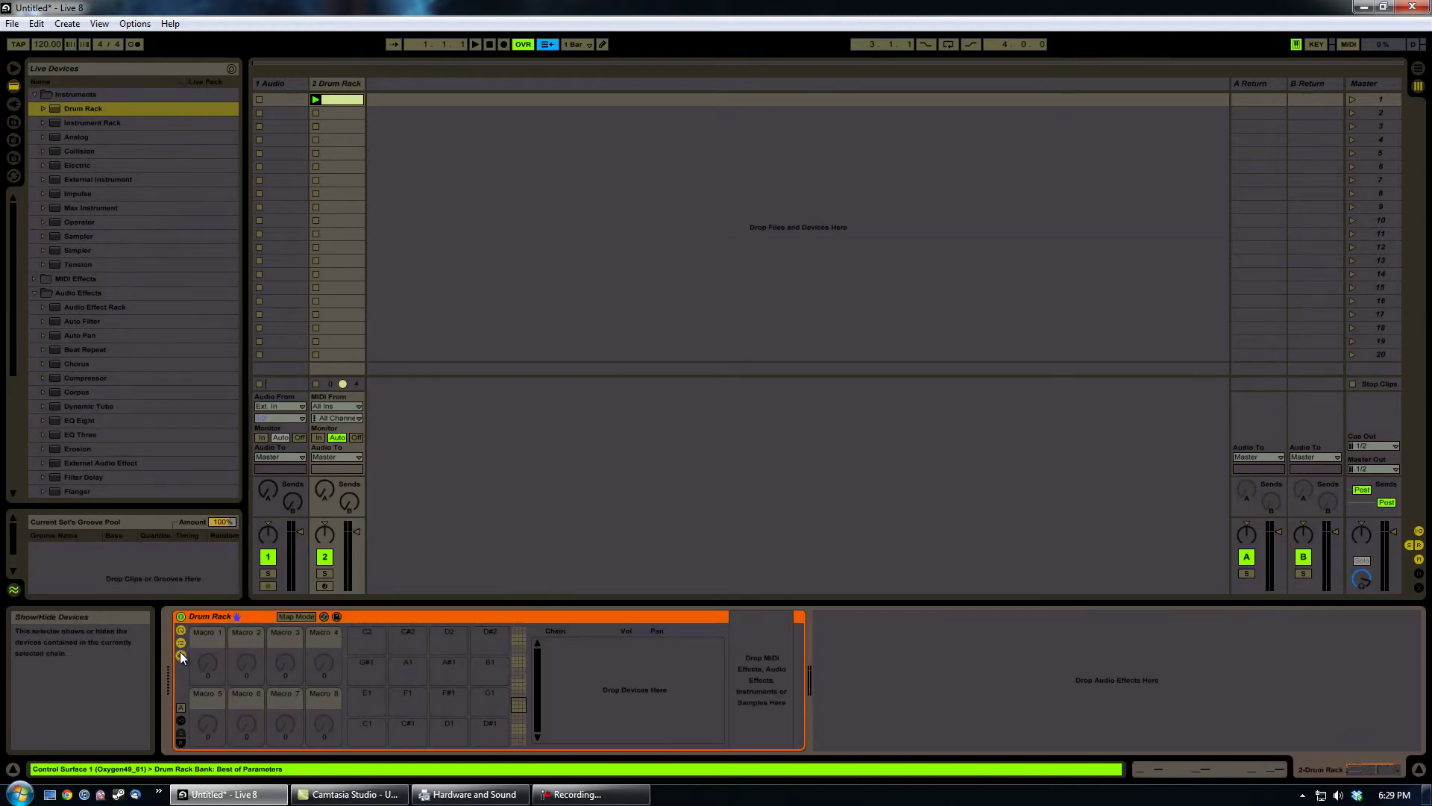
pyautogui.click(182, 741)
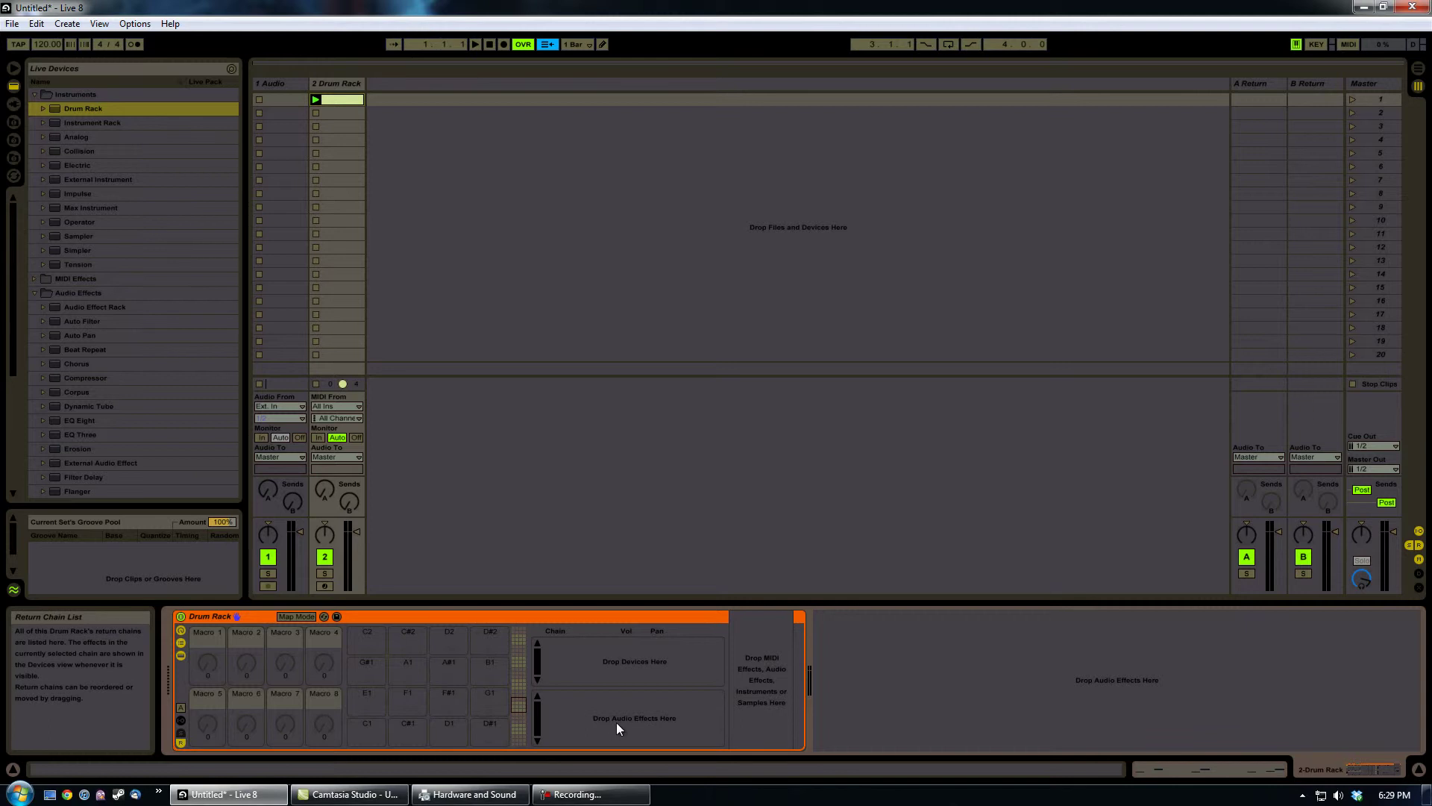
pyautogui.click(608, 668)
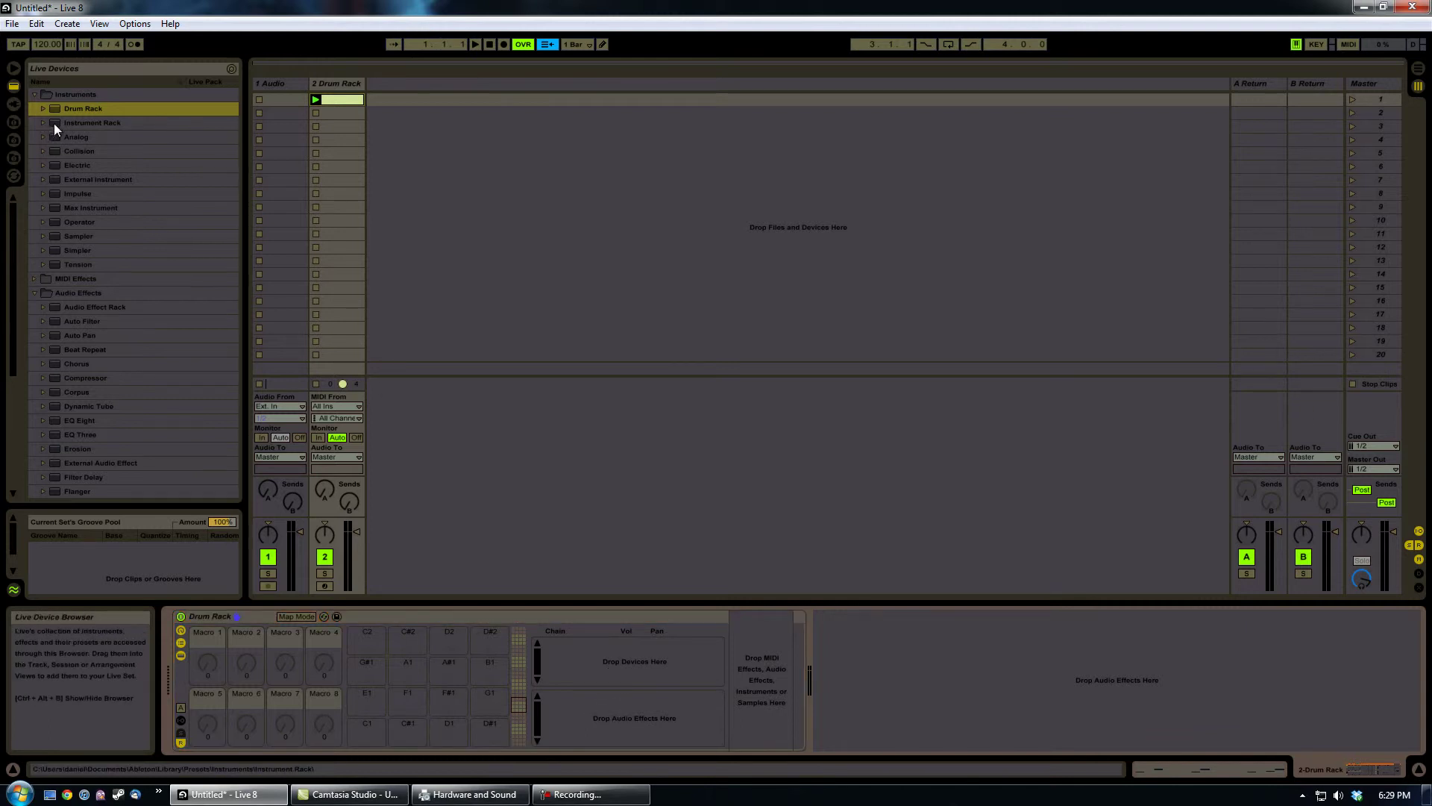
# Step: Add an Instrument Rack chain on pad C1 and an Audio Effect Rack return chain, then preview the pad
pyautogui.moveTo(53, 123); pyautogui.dragTo(614, 664)
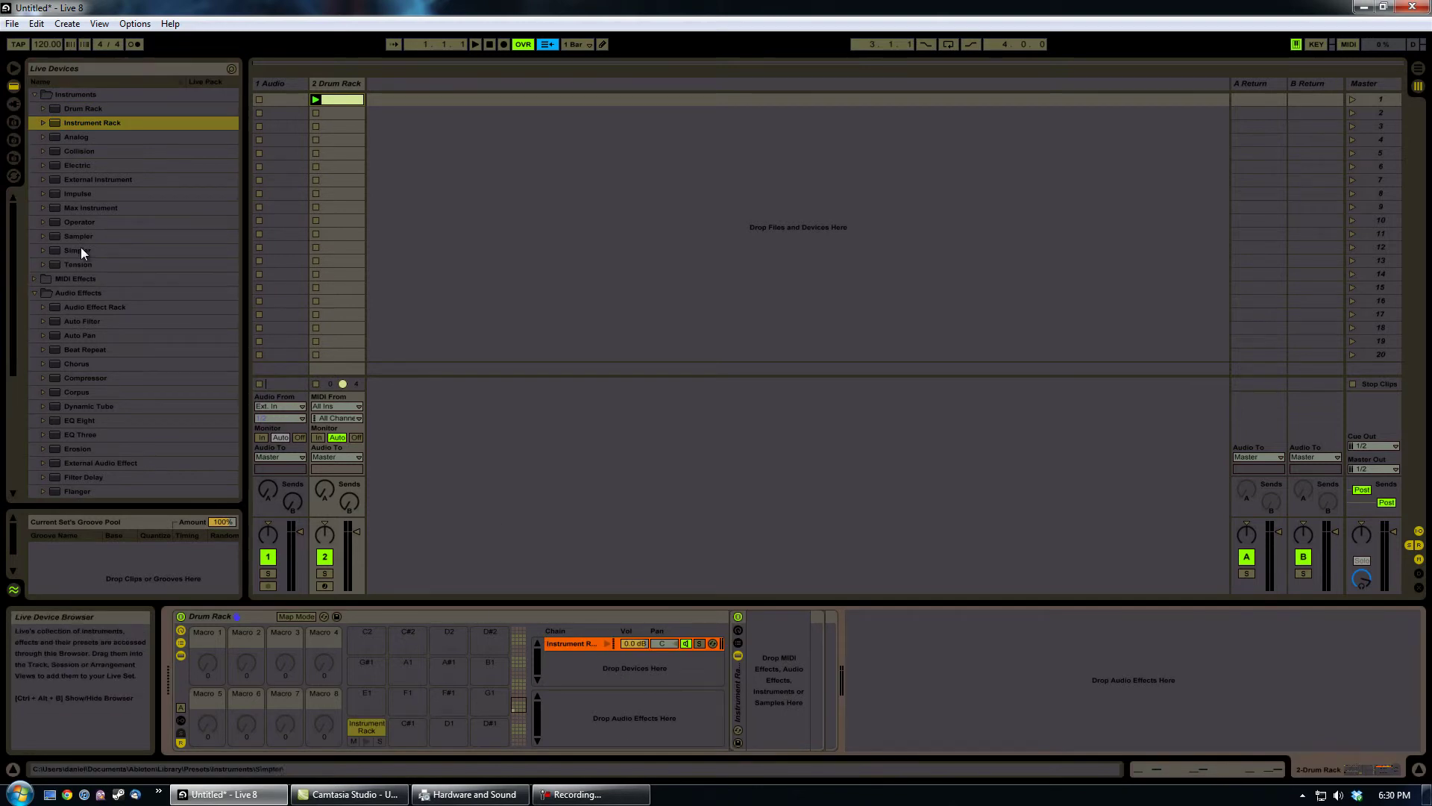
pyautogui.click(56, 308)
pyautogui.moveTo(56, 309); pyautogui.dragTo(601, 704)
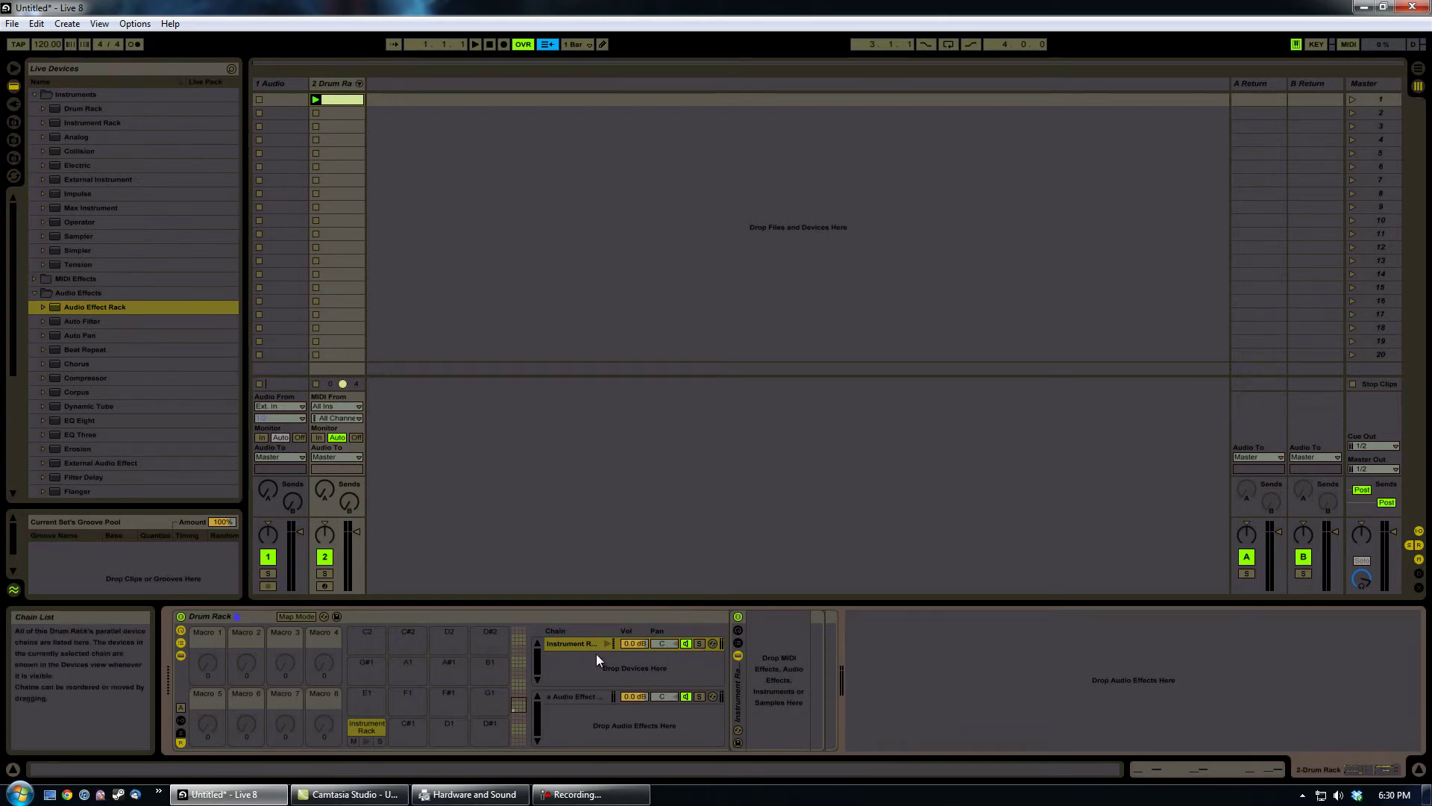
pyautogui.click(579, 642)
pyautogui.click(606, 642)
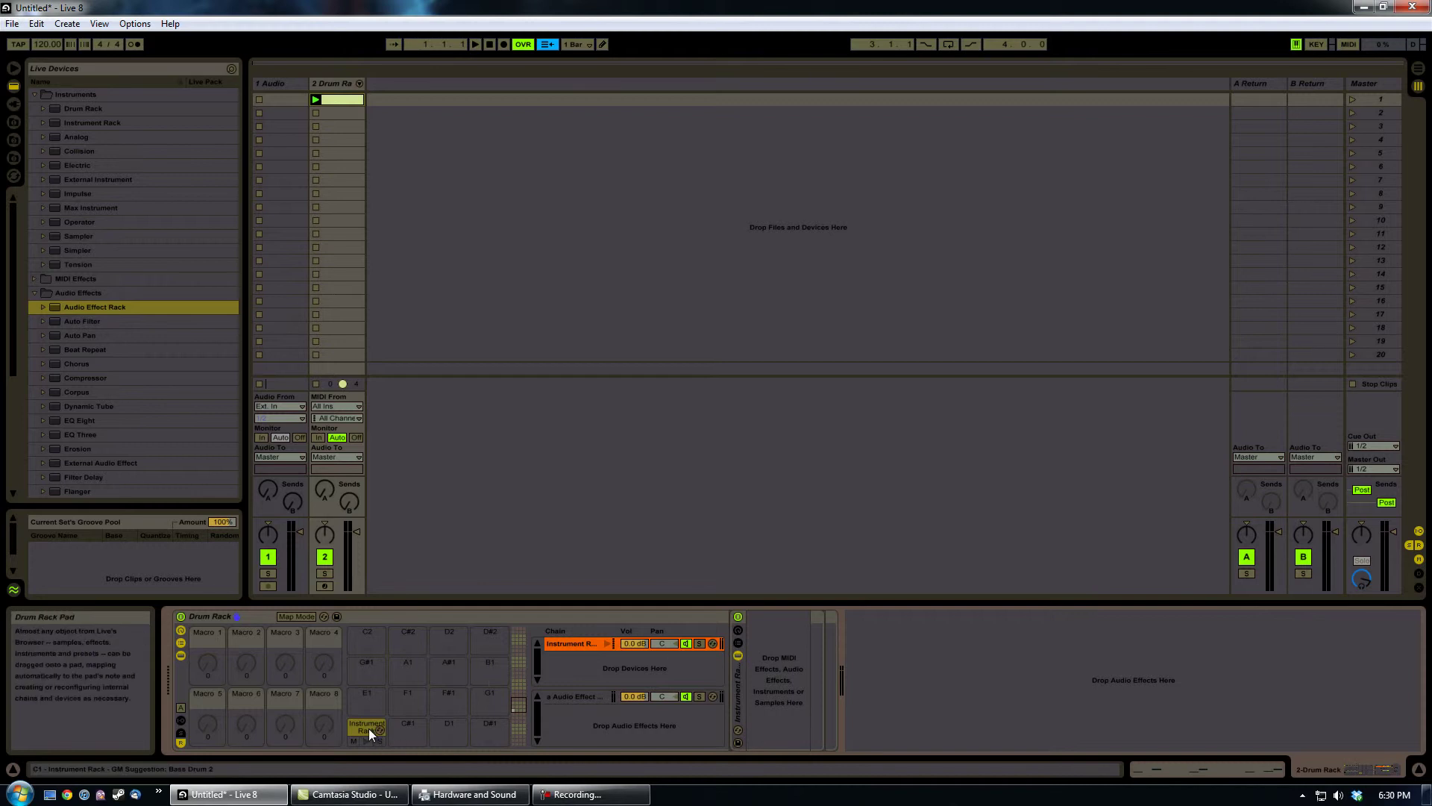
# Step: Show the chain I/O column and set the Instrument Rack chain's Receive to All Notes
pyautogui.click(181, 721)
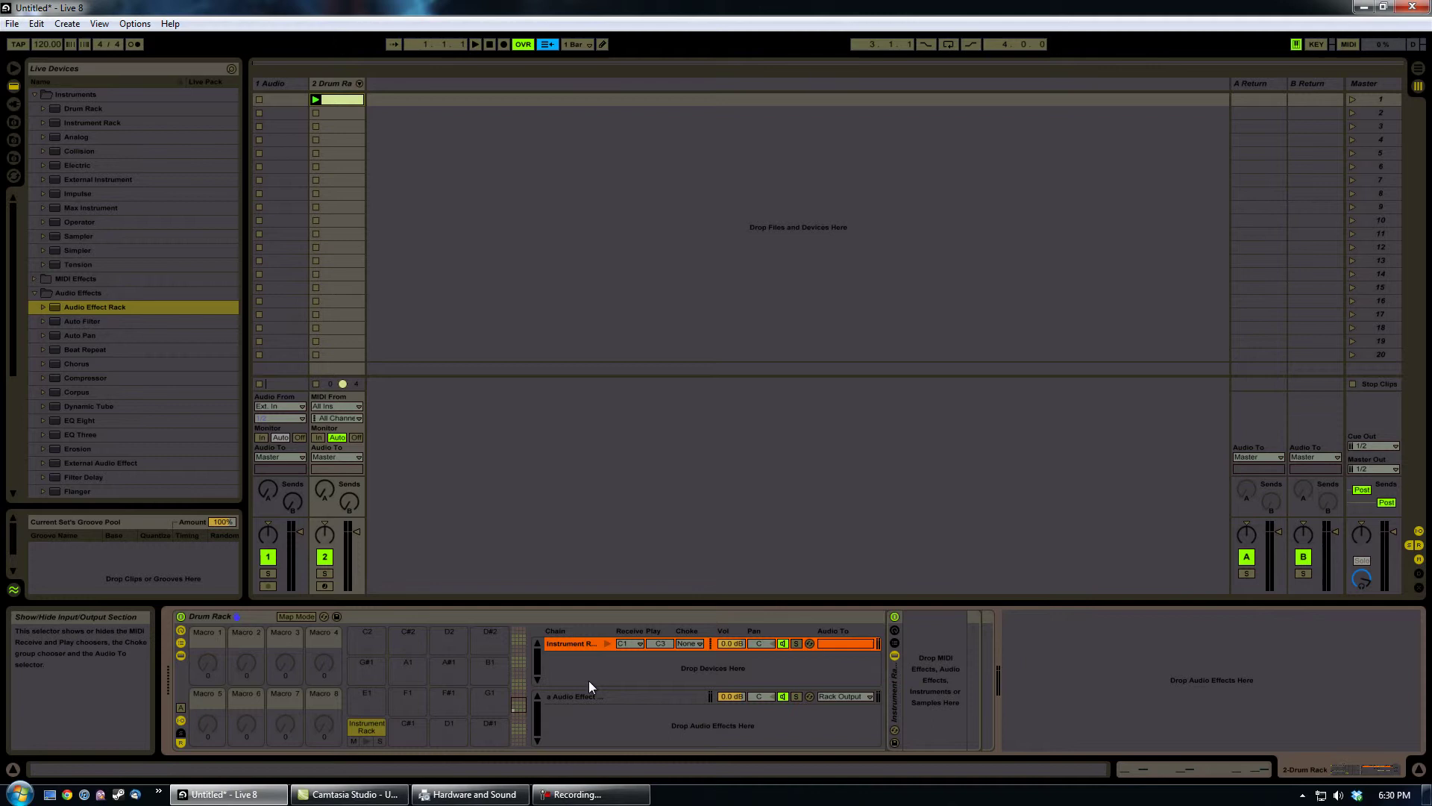
pyautogui.click(636, 643)
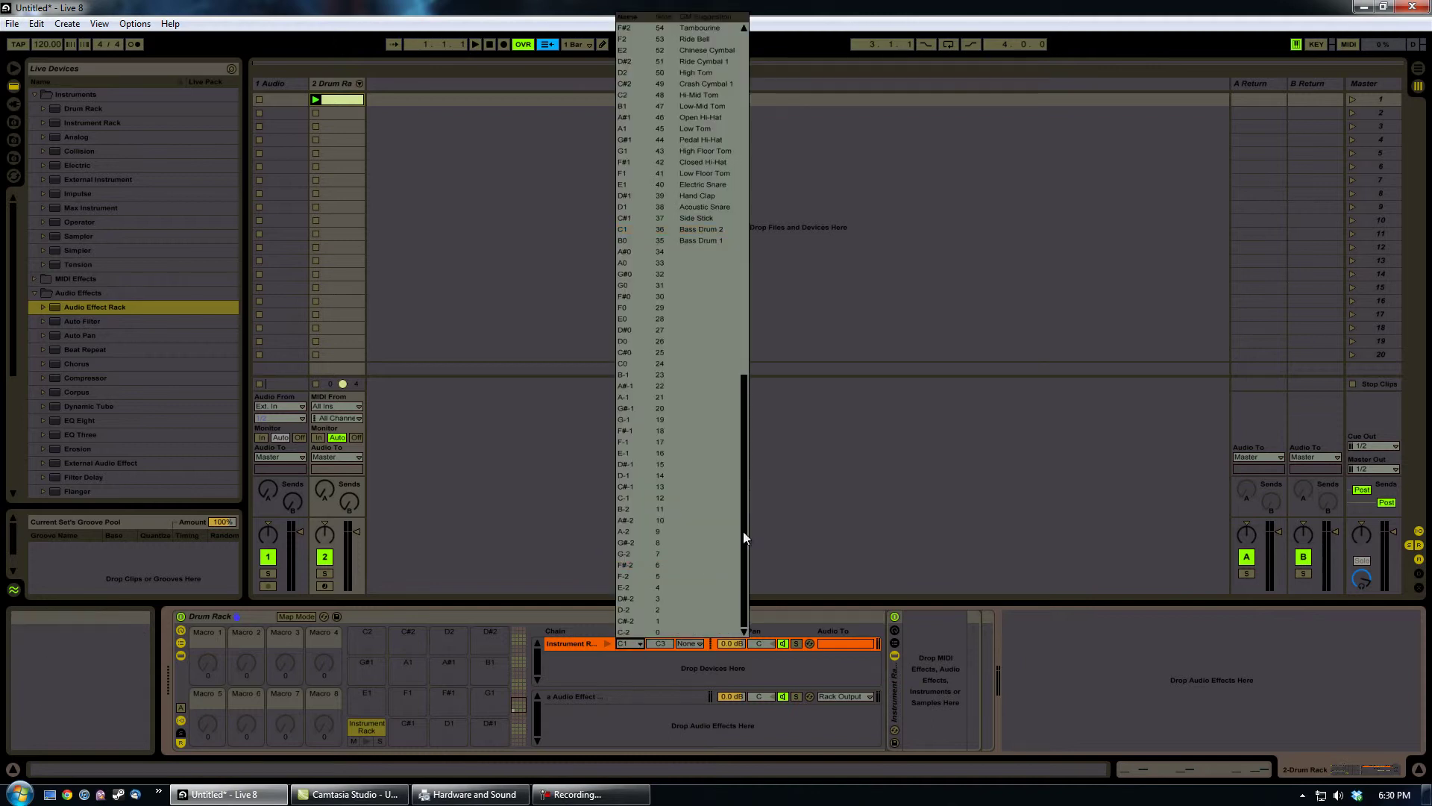
pyautogui.moveTo(744, 531); pyautogui.dragTo(727, 134)
pyautogui.click(646, 27)
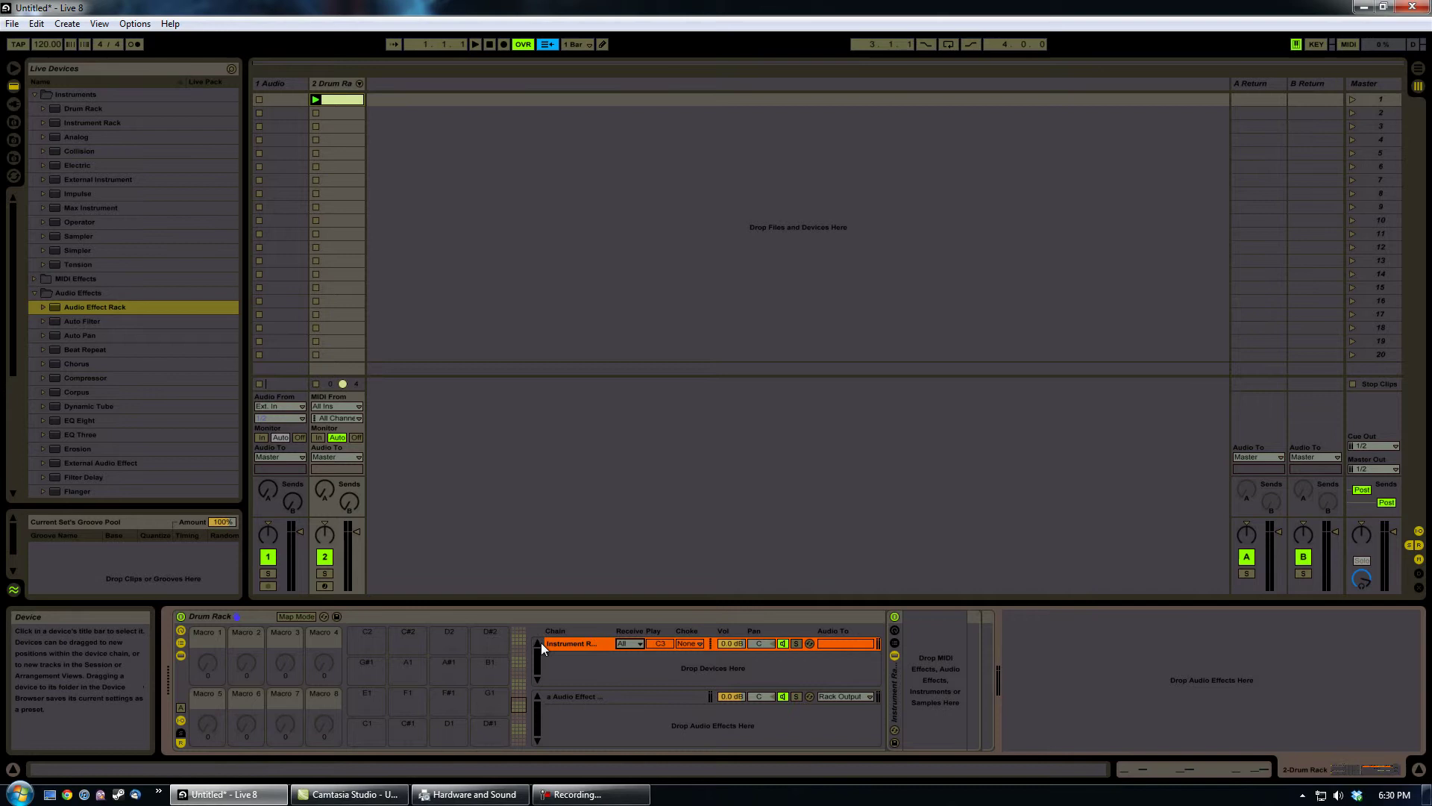
# Step: Load two FM8 plug-in layers into the Instrument Rack, closing each FM8 window afterwards
pyautogui.click(13, 105)
pyautogui.moveTo(11, 212); pyautogui.dragTo(14, 240)
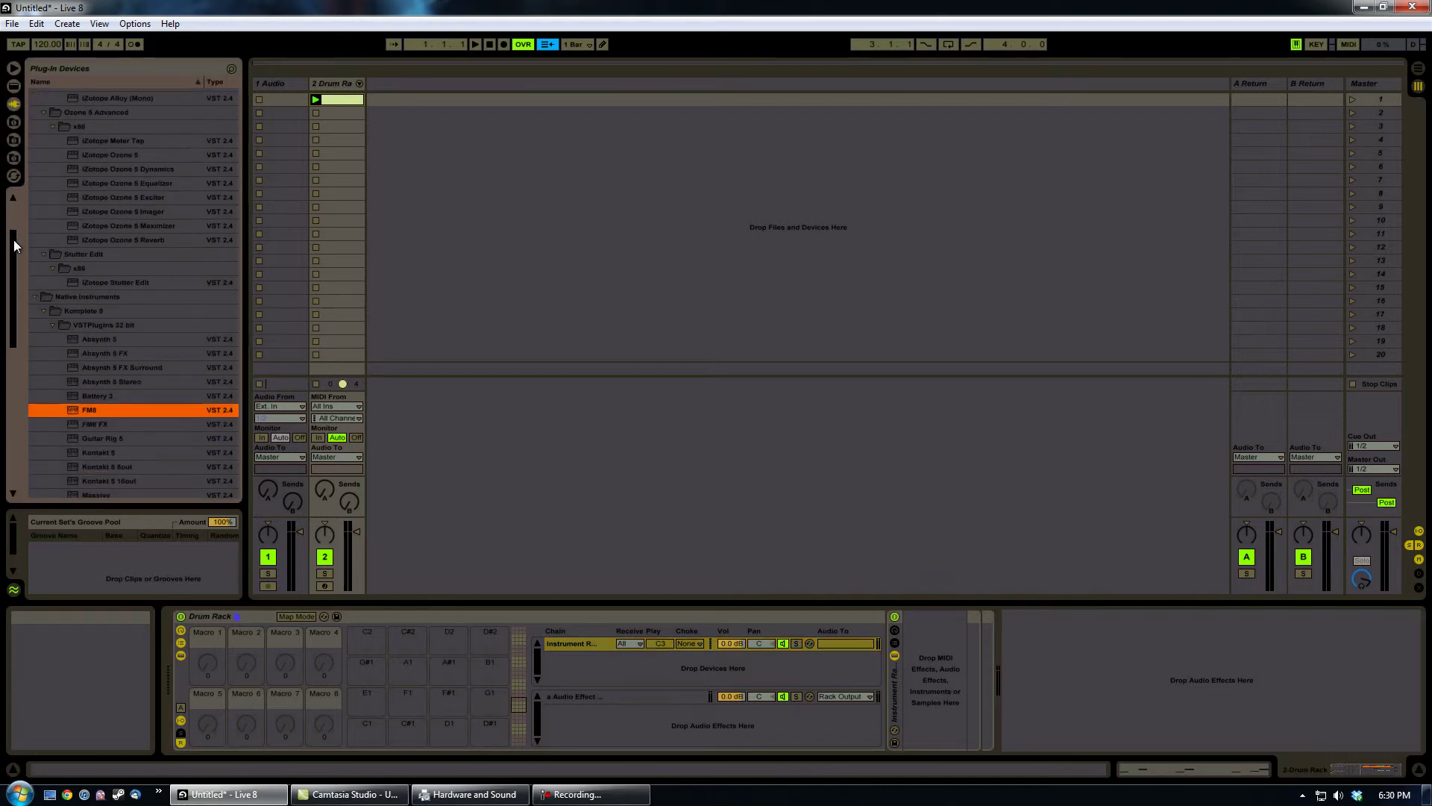
pyautogui.scroll(-3, 113, 301)
pyautogui.moveTo(89, 345)
pyautogui.mouseDown()
pyautogui.moveTo(932, 686)
pyautogui.moveTo(919, 696)
pyautogui.moveTo(894, 630)
pyautogui.mouseUp()
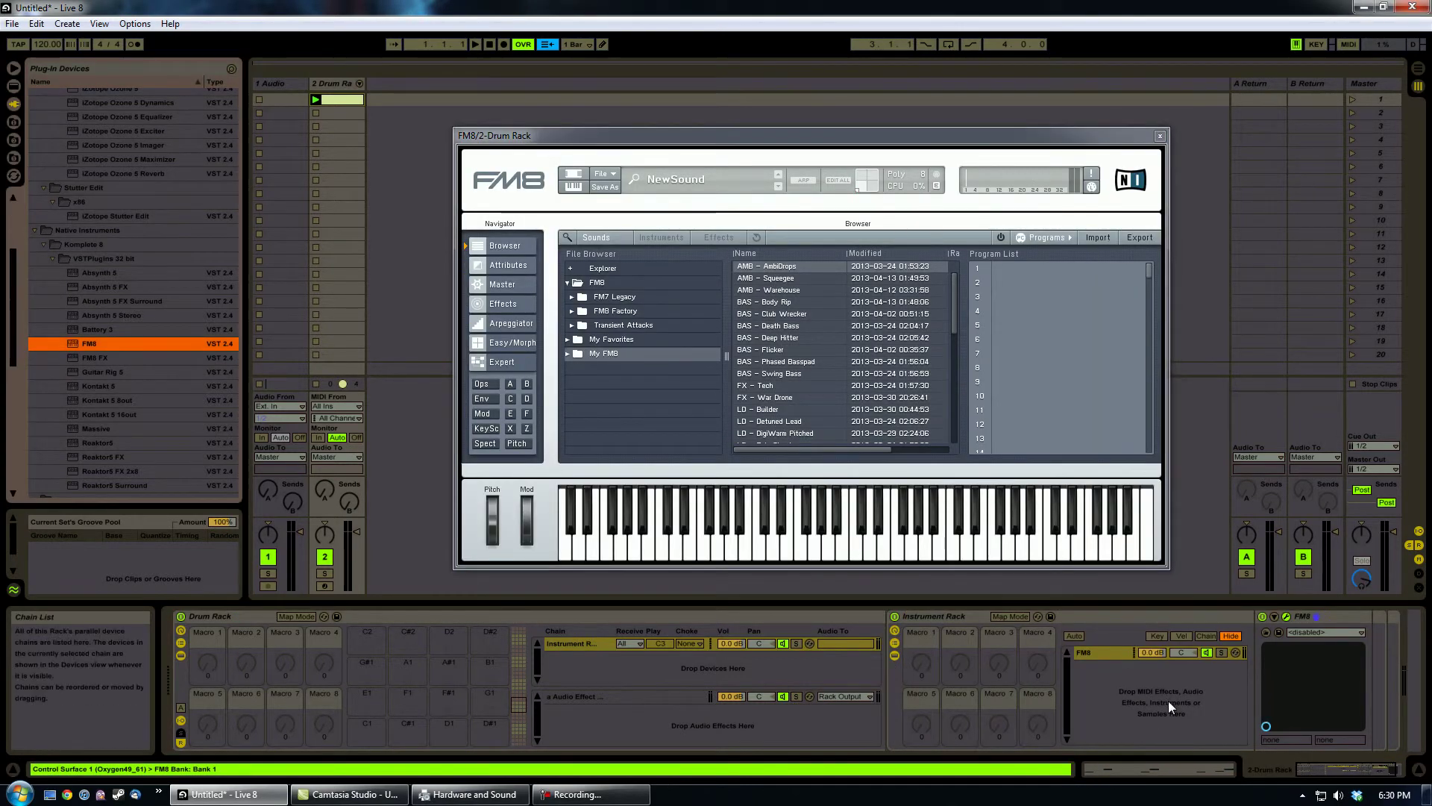
pyautogui.click(1157, 138)
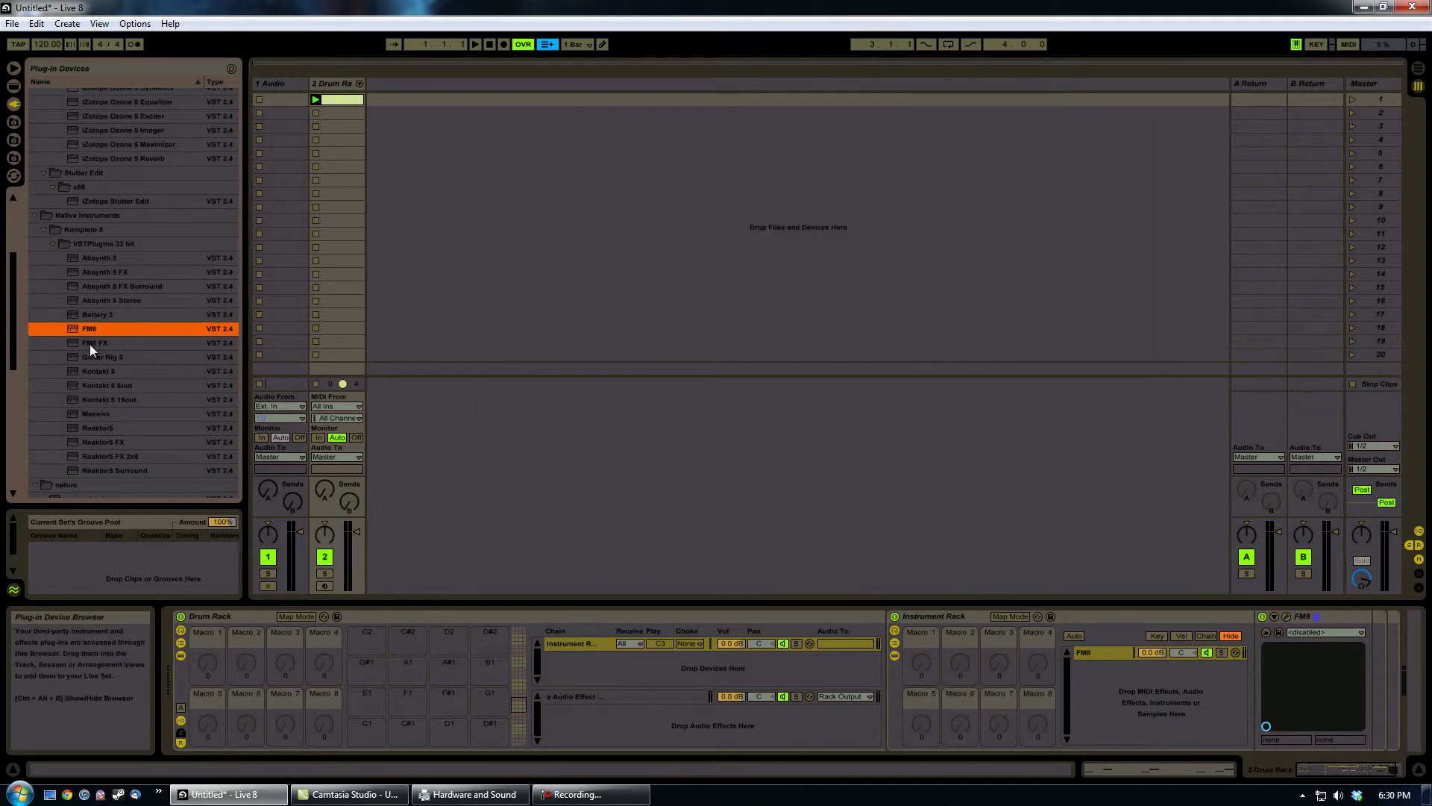
pyautogui.moveTo(73, 331); pyautogui.dragTo(1157, 727)
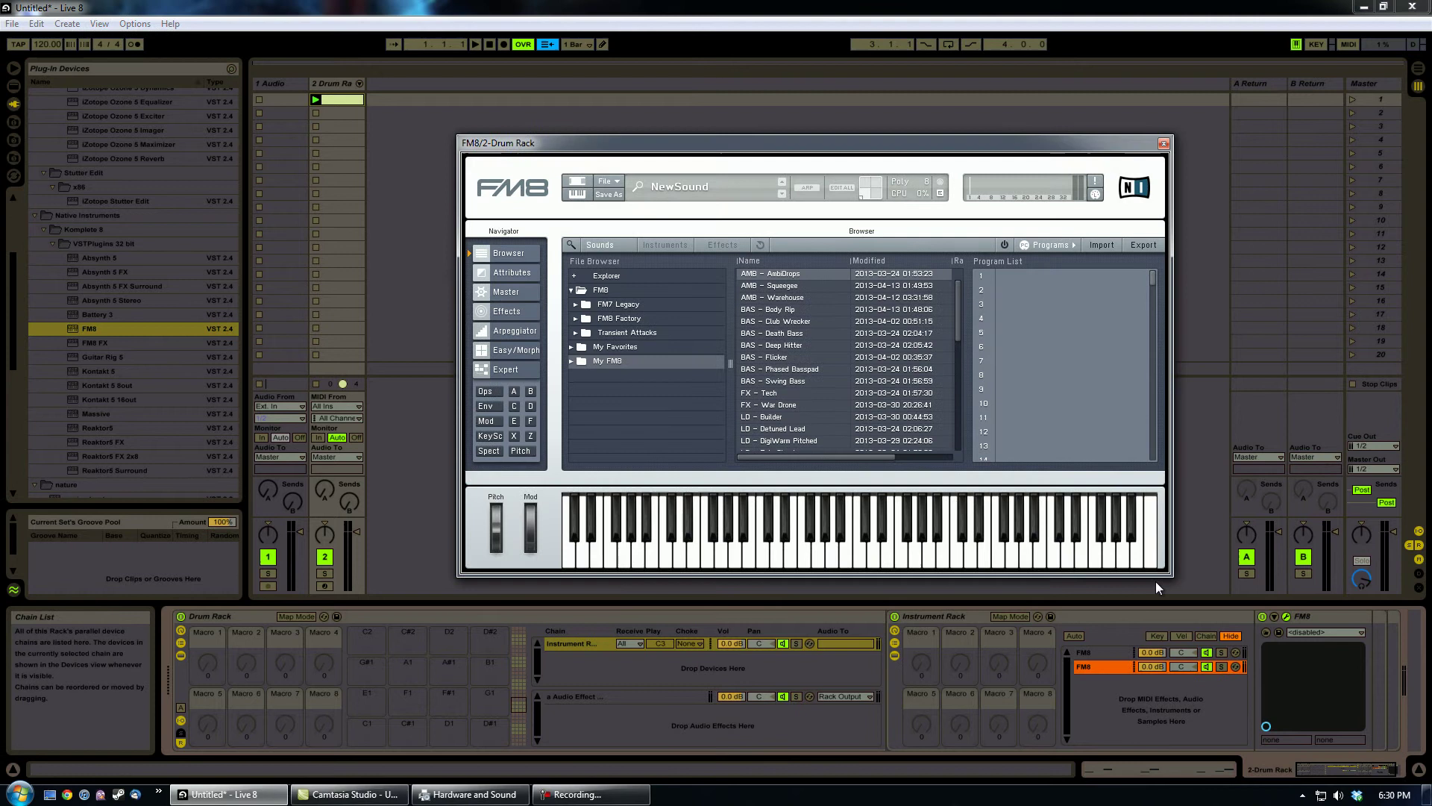
pyautogui.click(1163, 143)
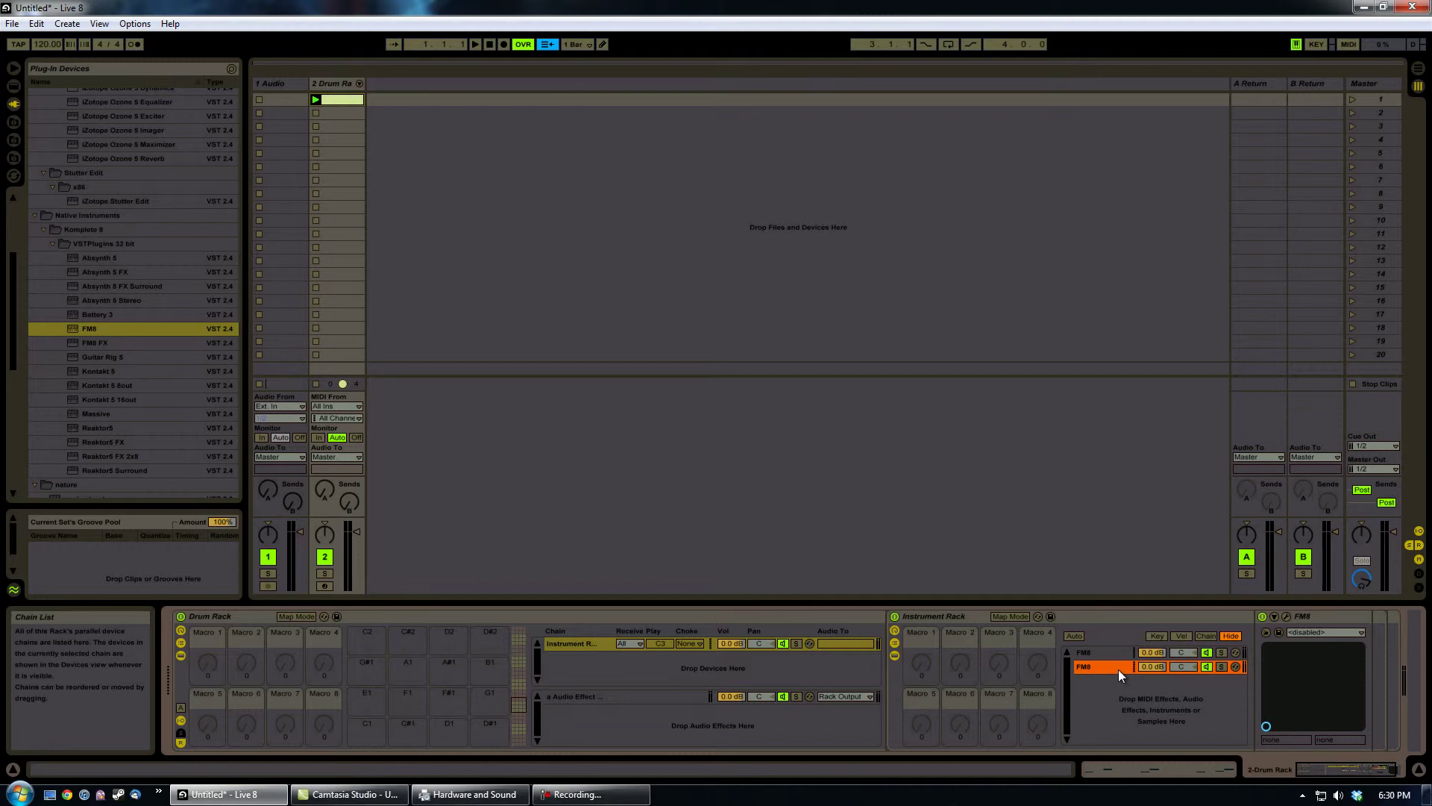
# Step: On the second FM8's Expert page, set operator F's waveform to Sawtooth, then close FM8
pyautogui.click(1309, 769)
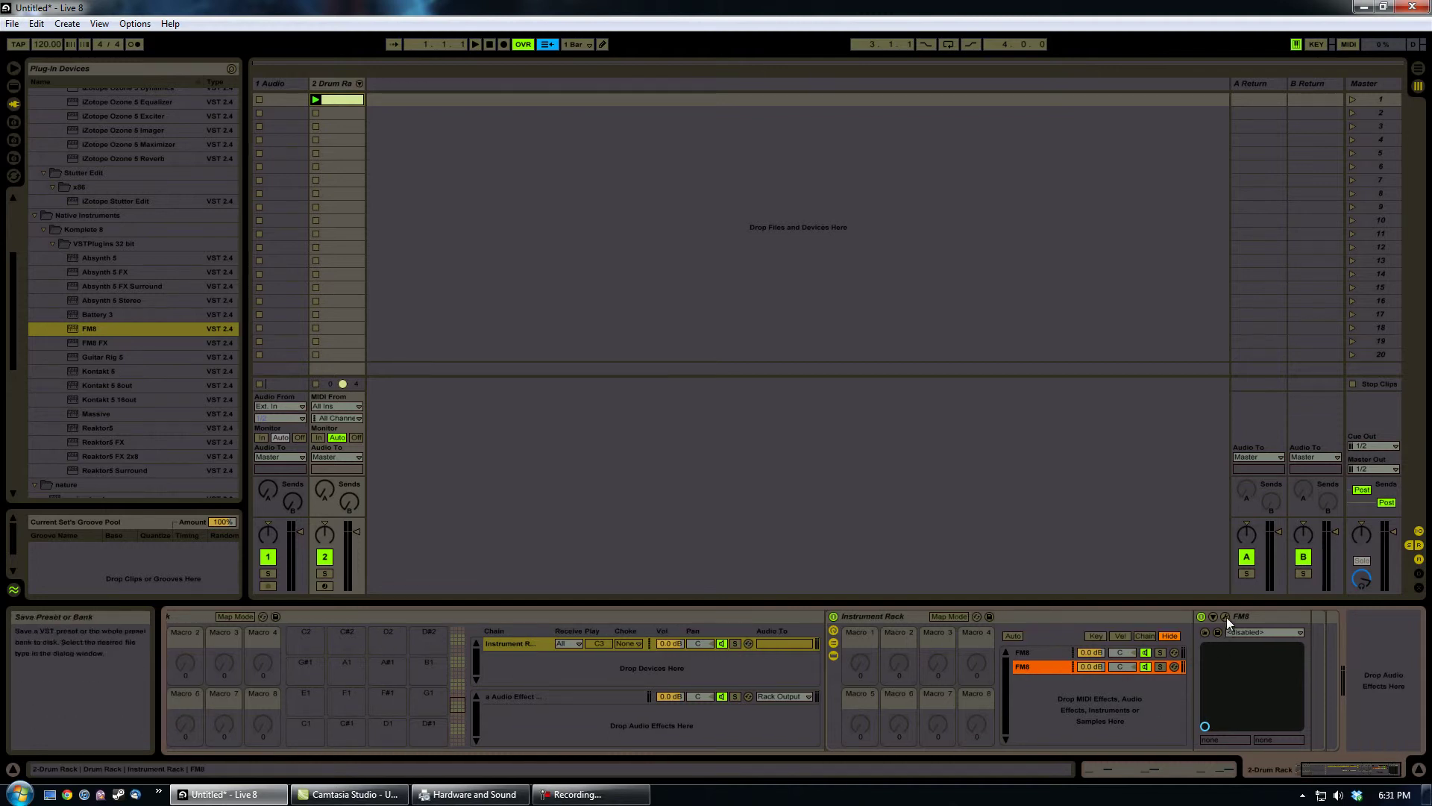
pyautogui.click(1226, 616)
pyautogui.click(516, 291)
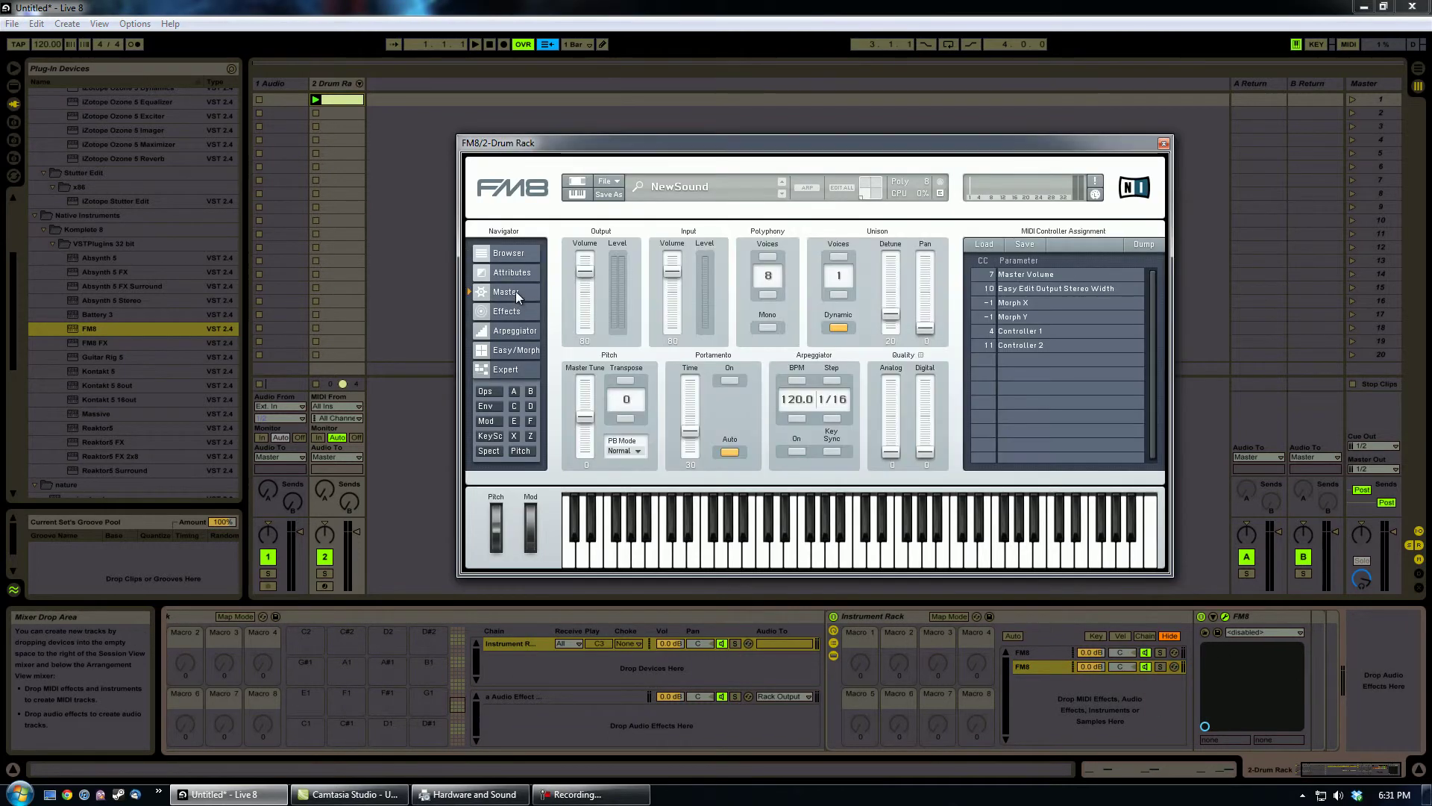
pyautogui.click(535, 371)
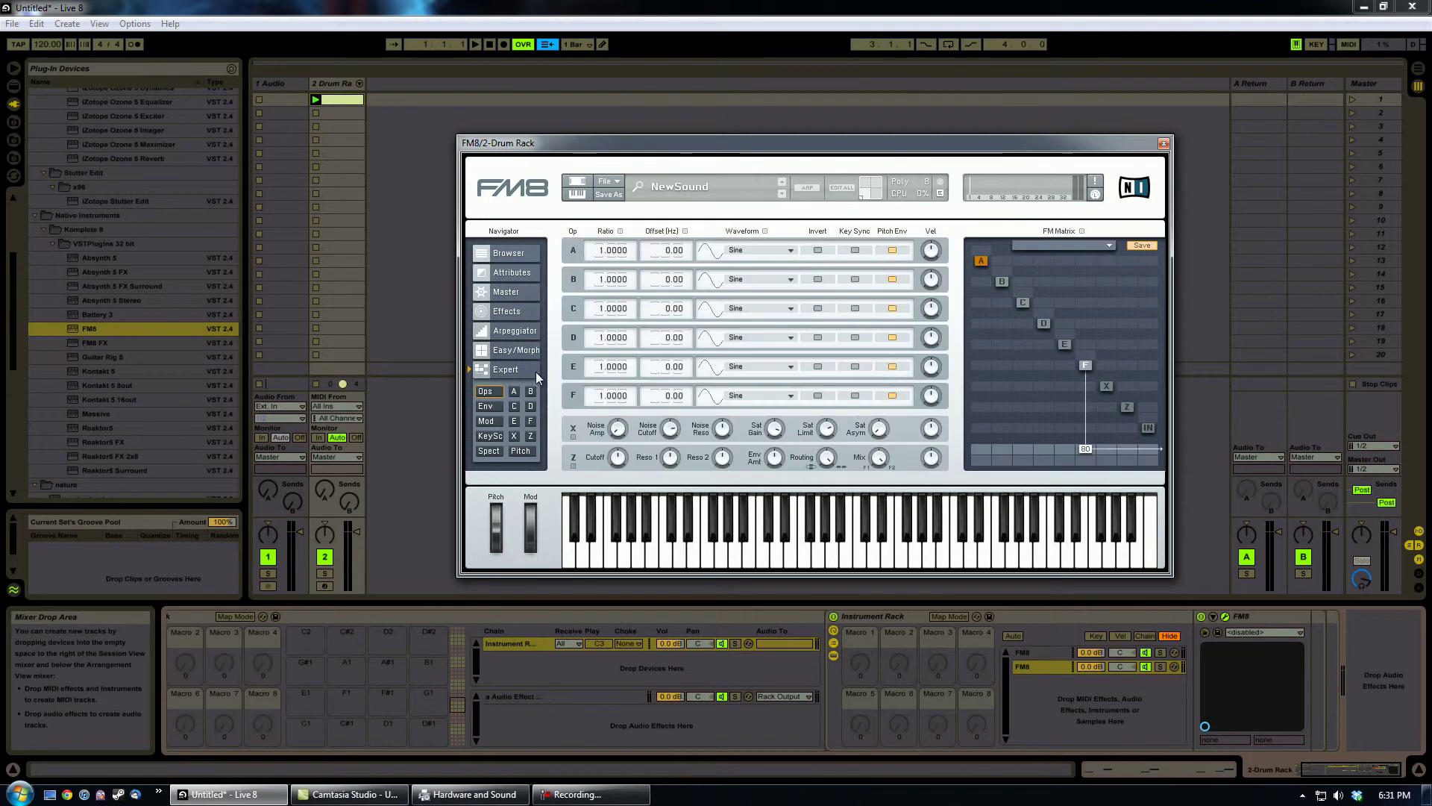
pyautogui.click(1086, 365)
pyautogui.click(805, 250)
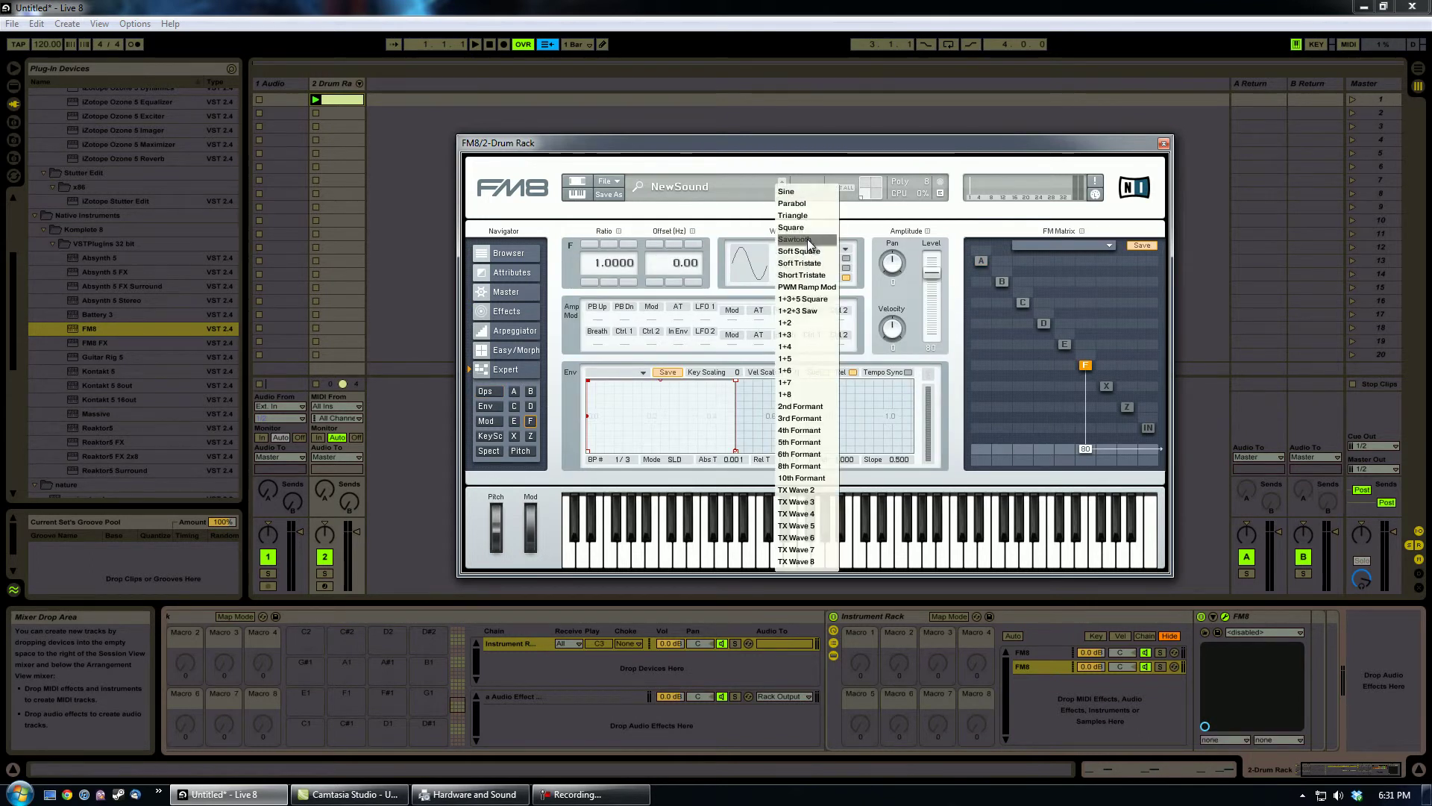
pyautogui.click(807, 239)
pyautogui.click(1164, 143)
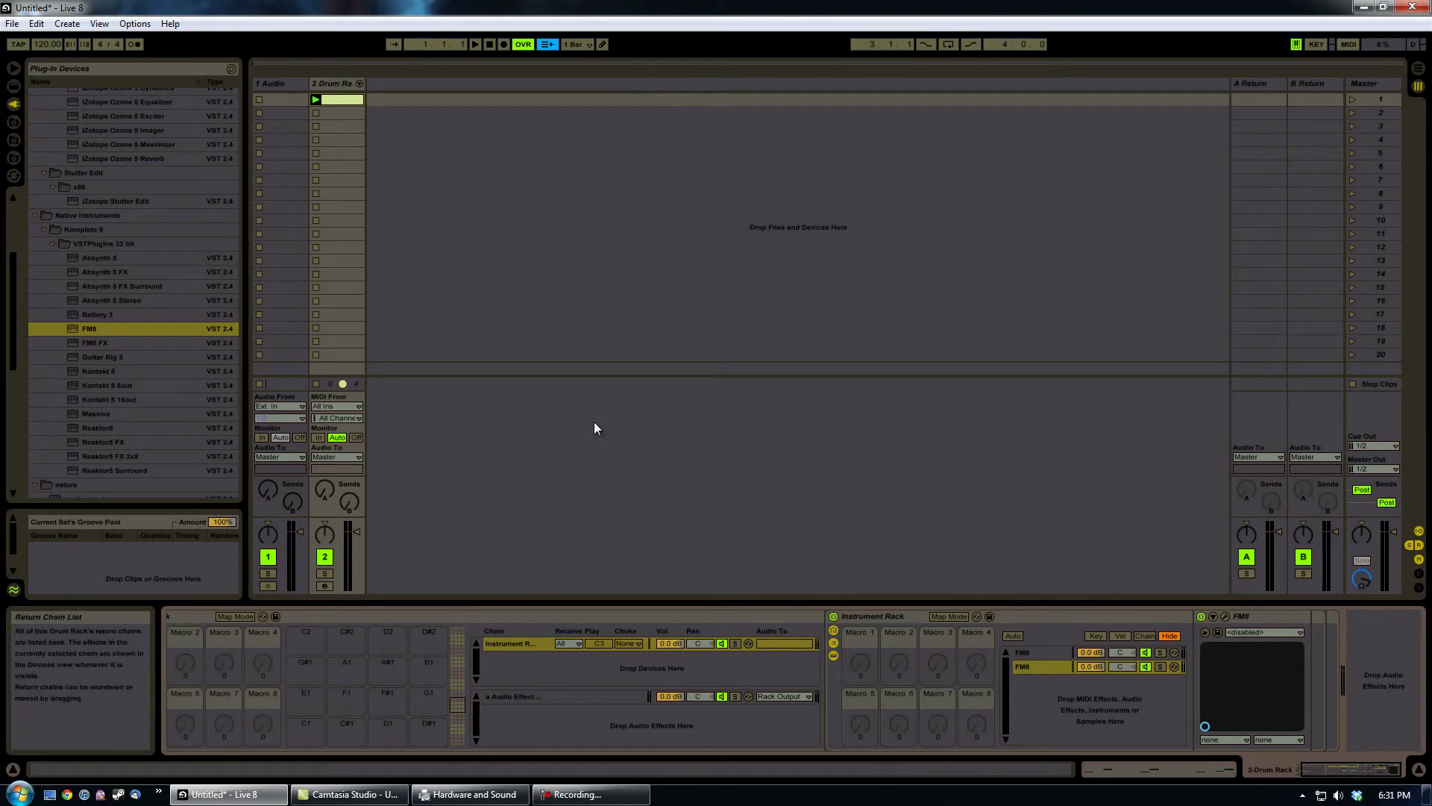
# Step: Play and stop the MIDI clip, then select the Instrument Rack chain and each FM8 chain
pyautogui.click(315, 100)
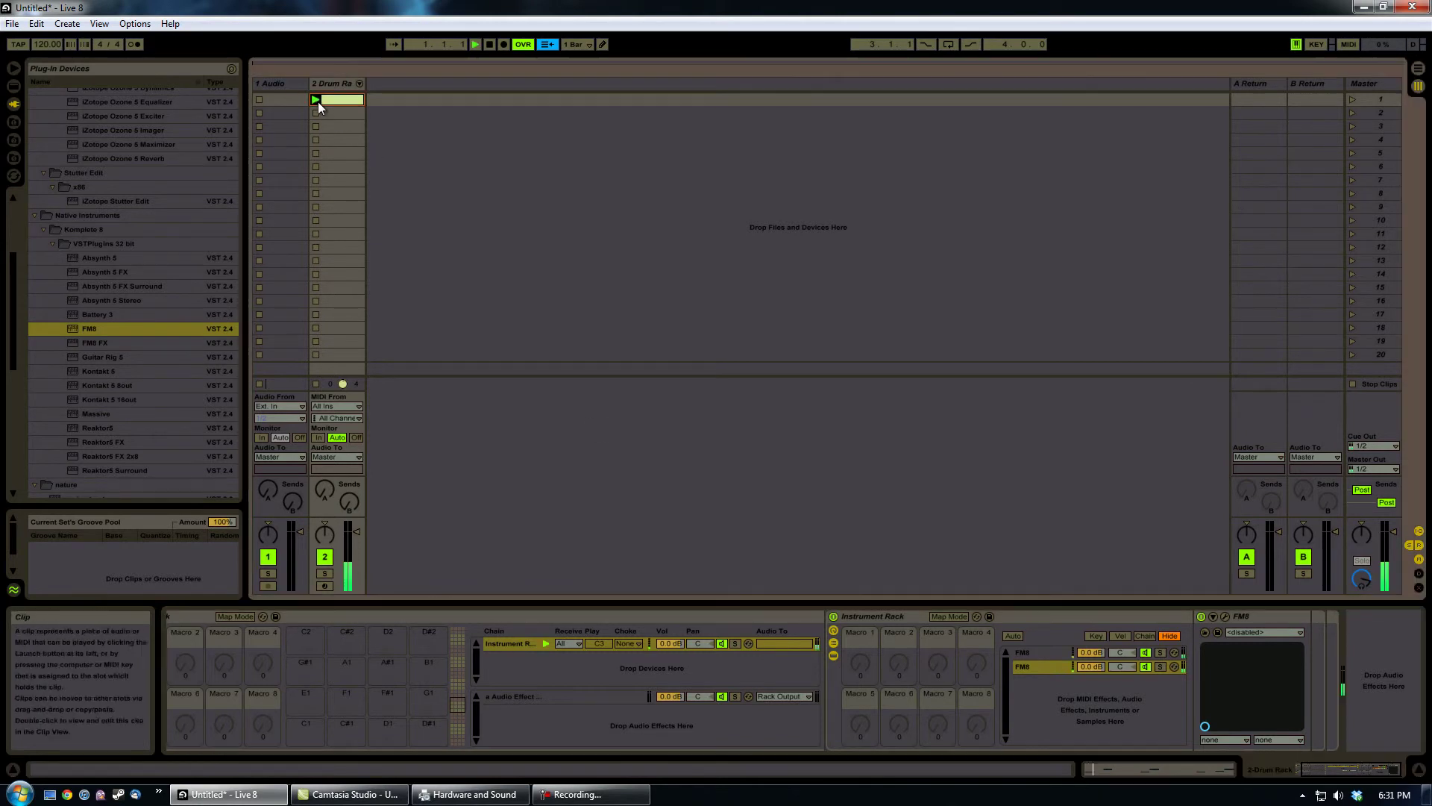
pyautogui.click(489, 45)
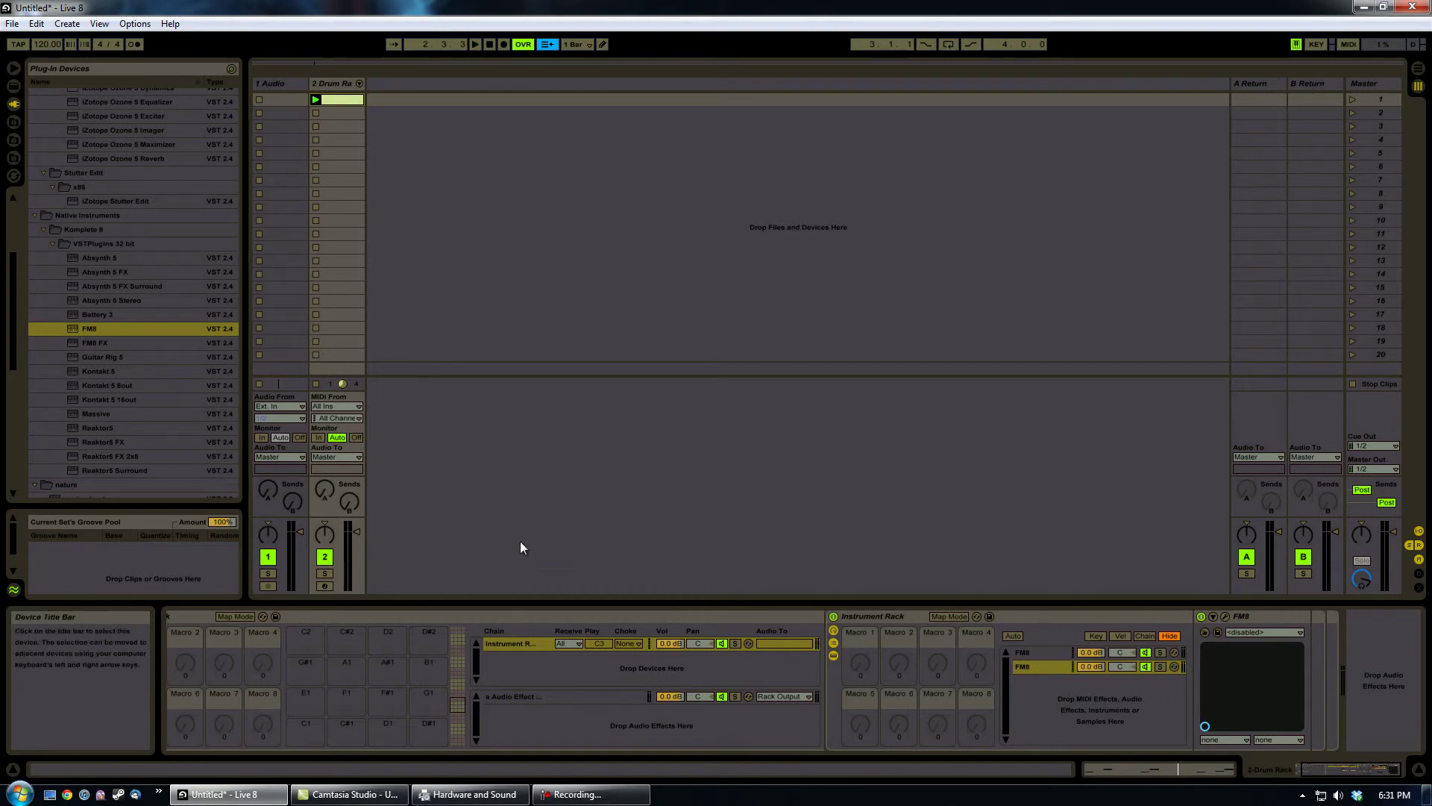
pyautogui.click(518, 642)
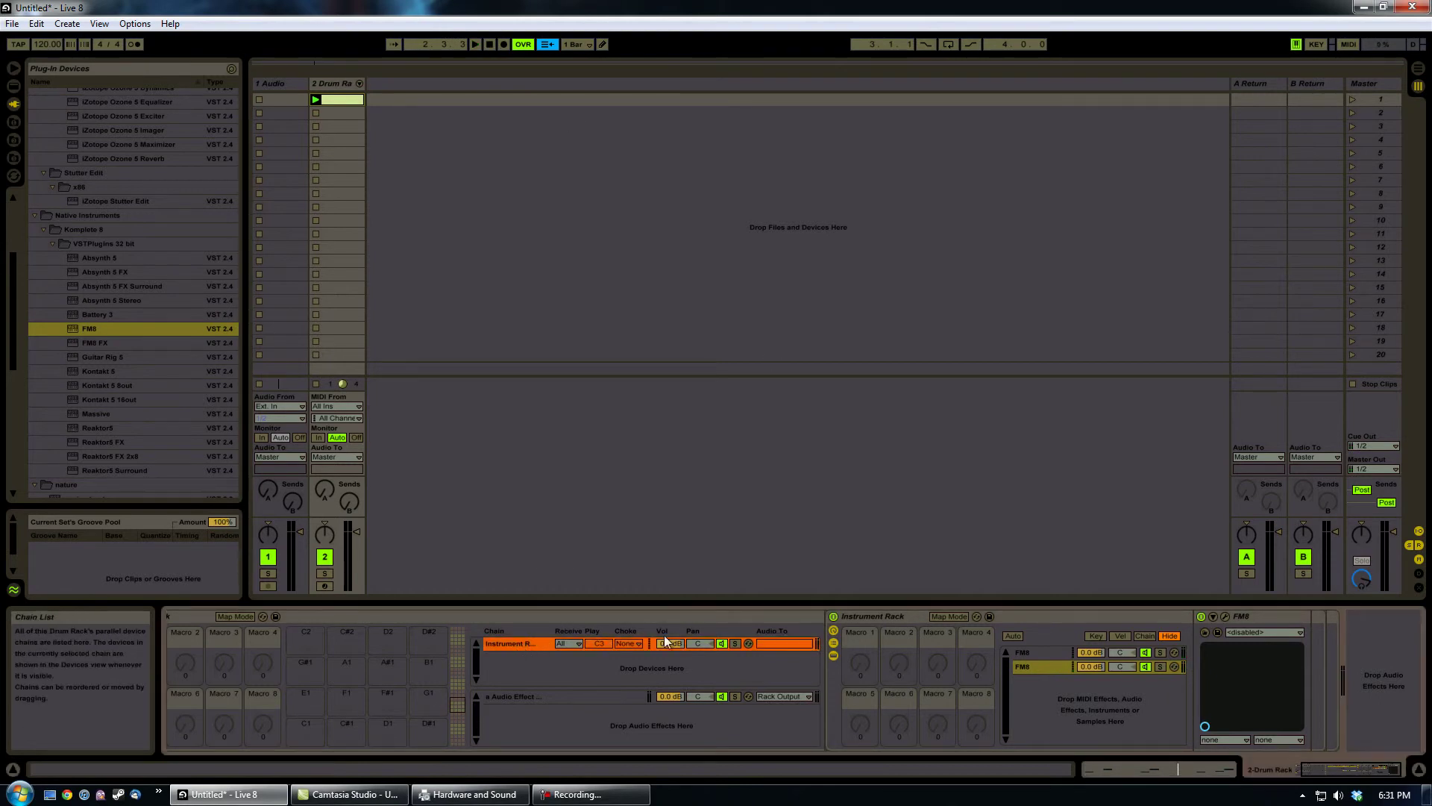
pyautogui.click(1036, 654)
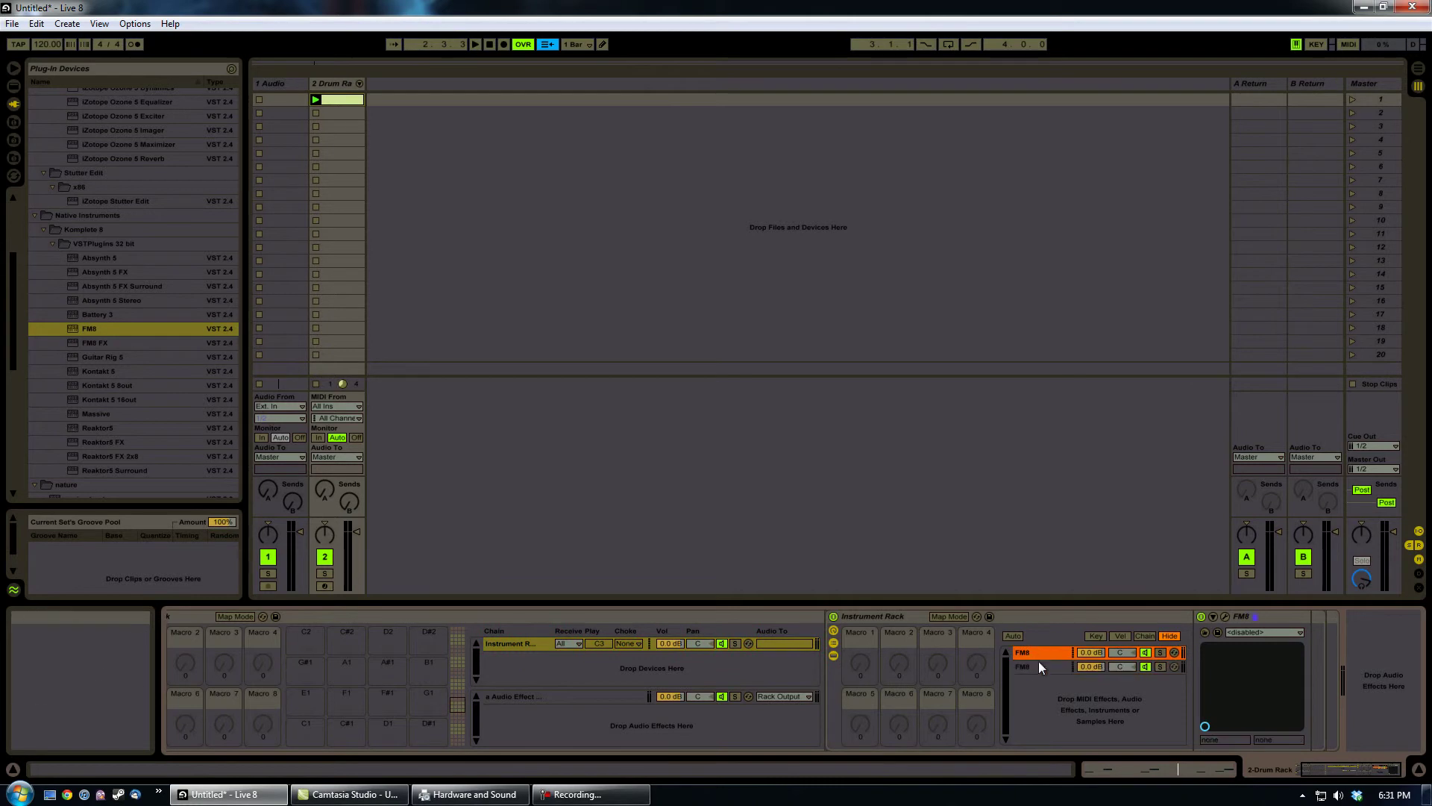
pyautogui.click(1039, 666)
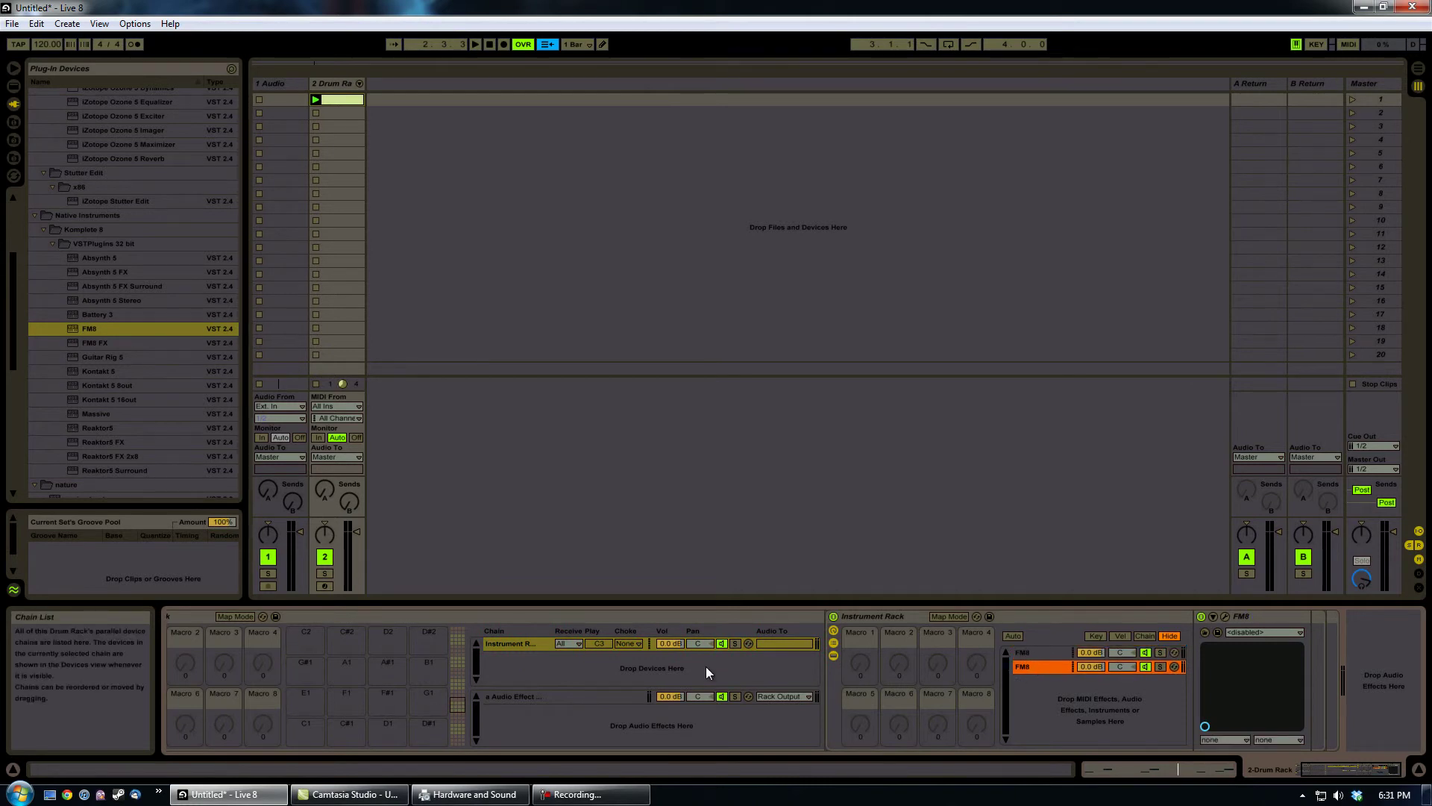
# Step: Add a Simple Delay to the Audio Effect Rack in the Drum Rack's return chain
pyautogui.click(579, 698)
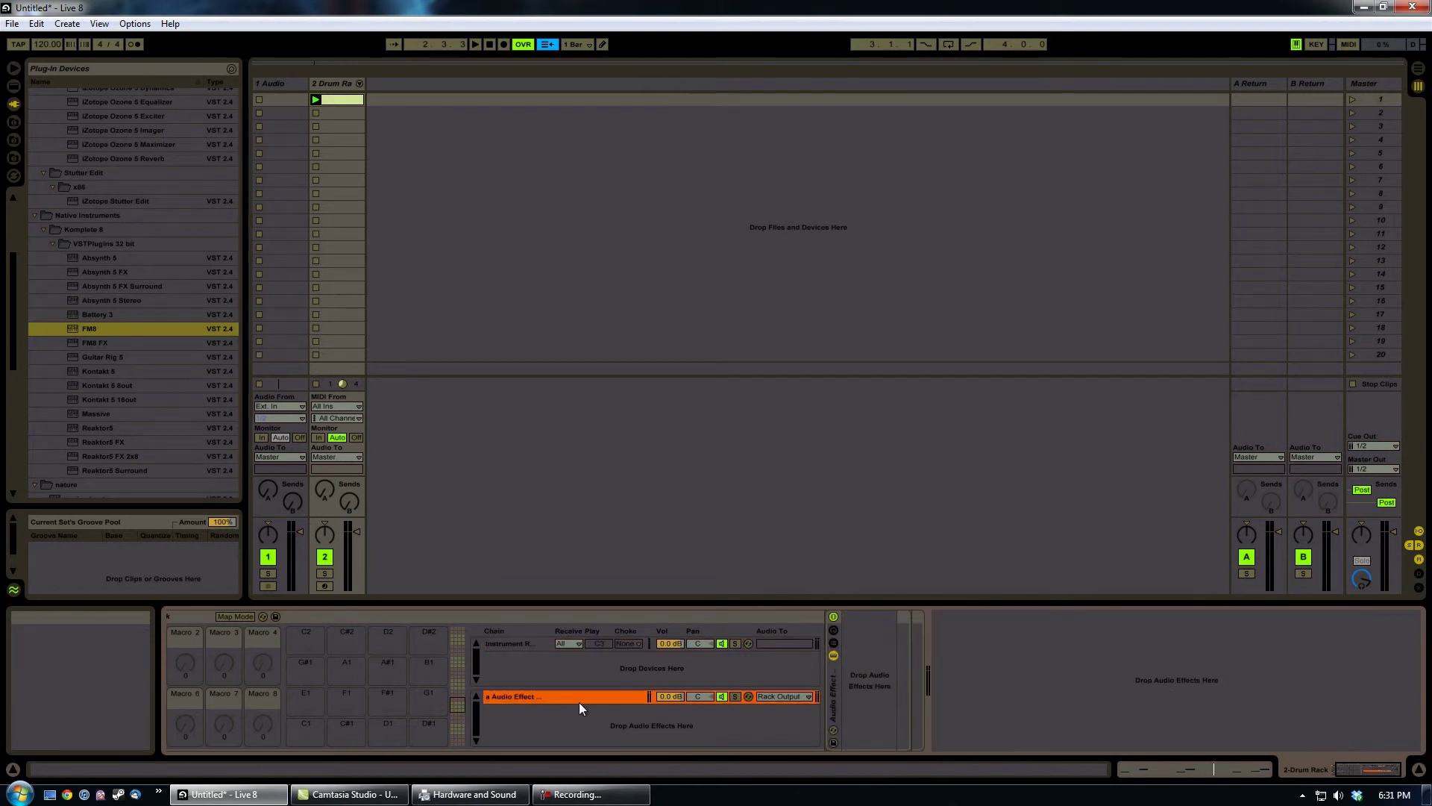
pyautogui.doubleClick(836, 629)
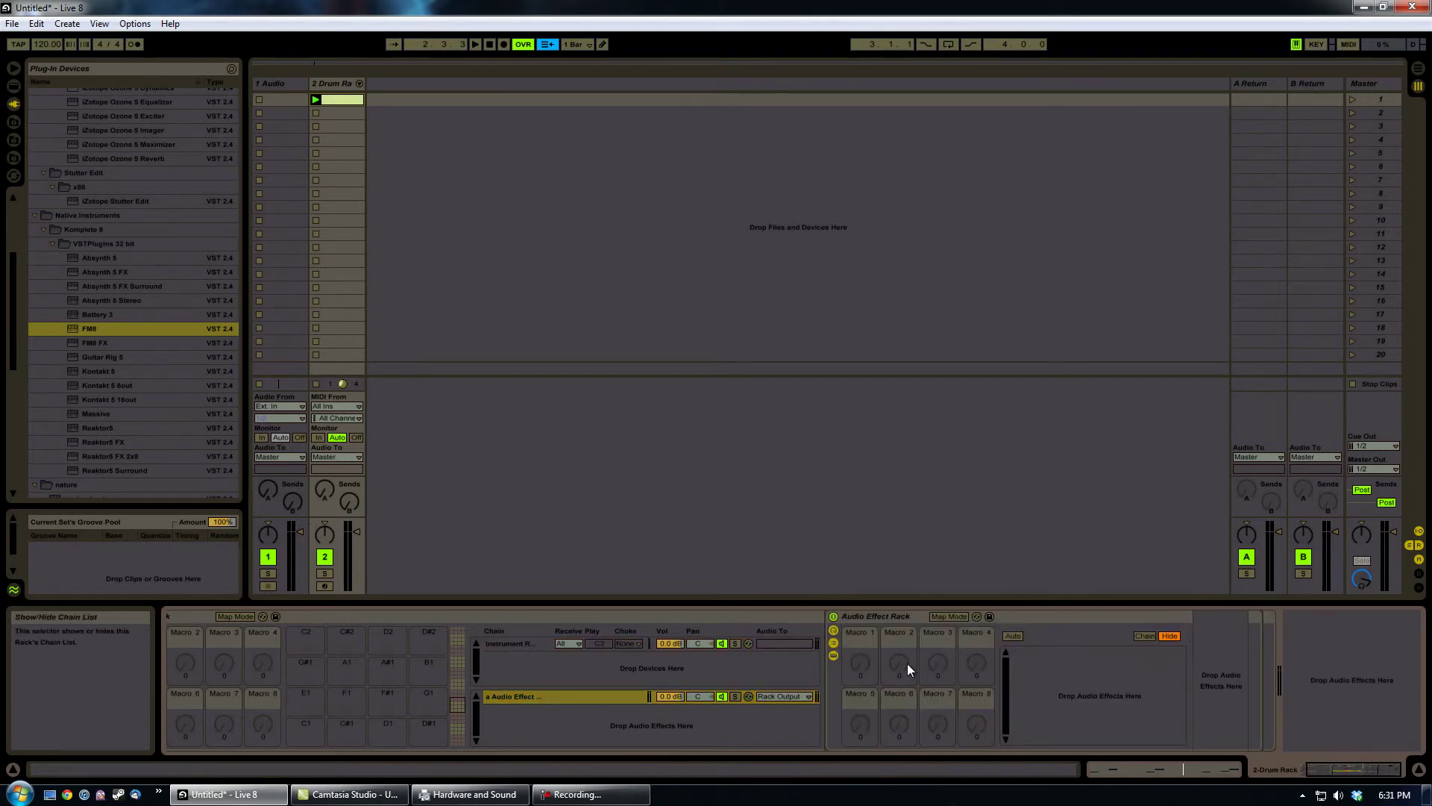
pyautogui.click(14, 88)
pyautogui.scroll(-6, 25, 472)
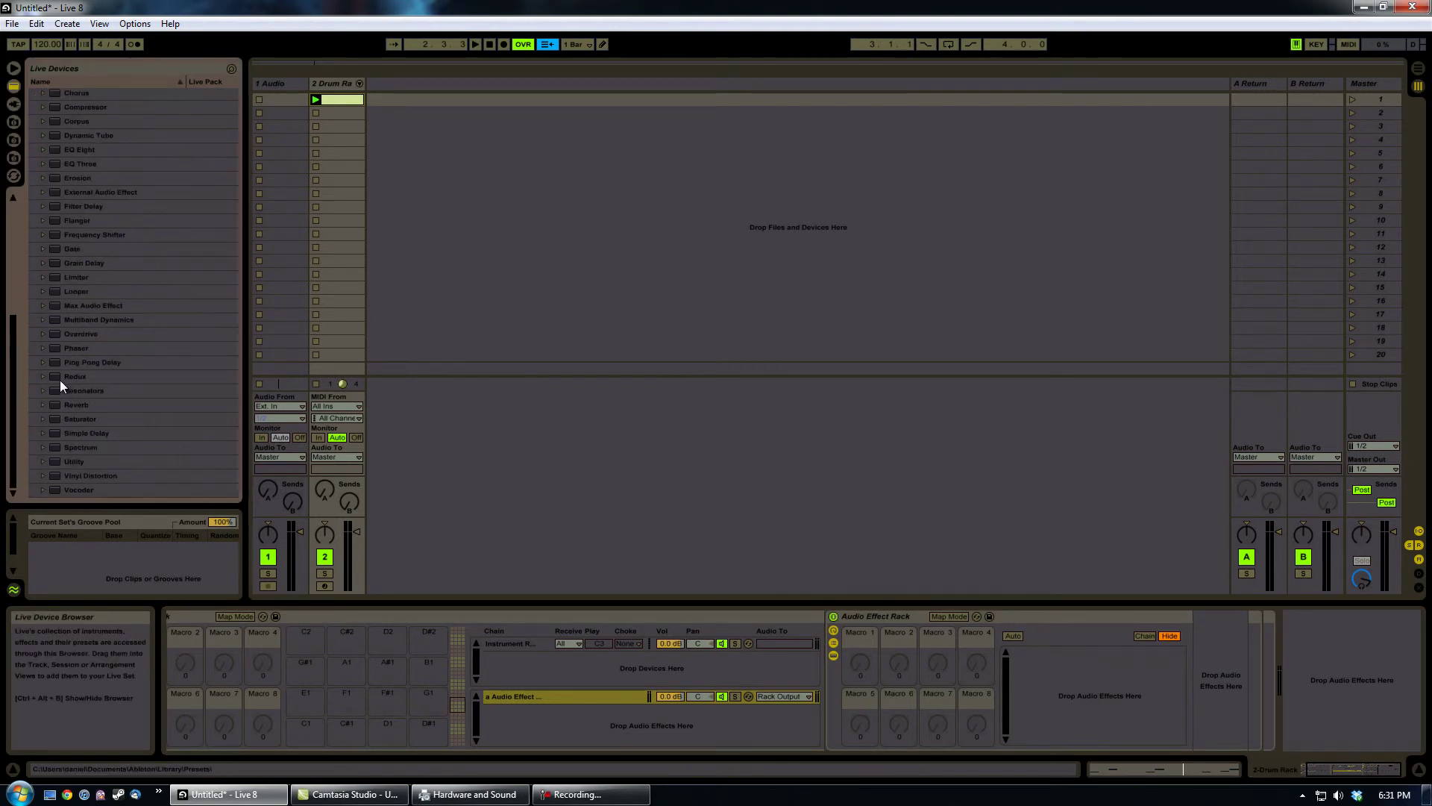
pyautogui.moveTo(60, 432); pyautogui.dragTo(1117, 691)
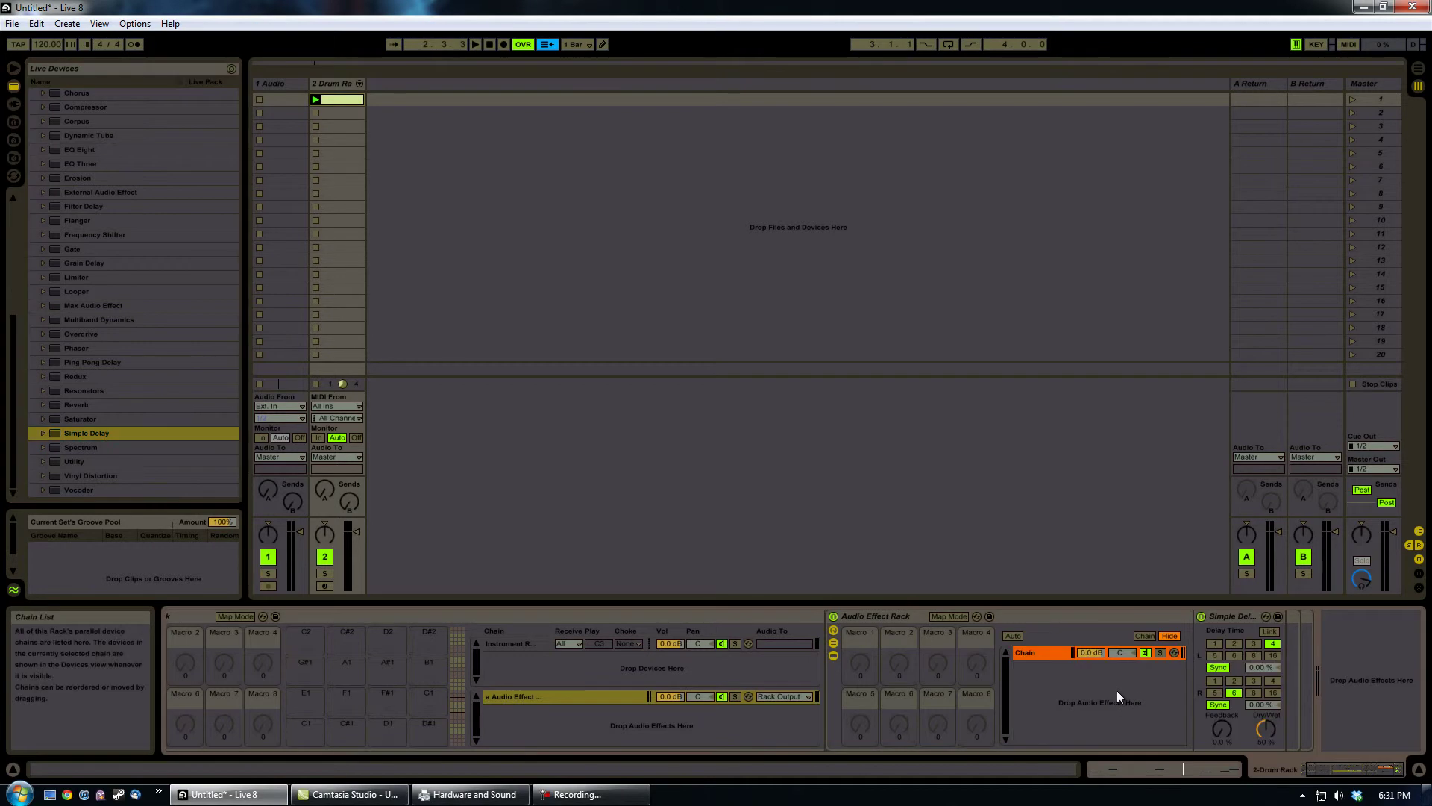
# Step: Set the Simple Delay times to 3 and 5 and its Dry/Wet to 100 %
pyautogui.click(1254, 643)
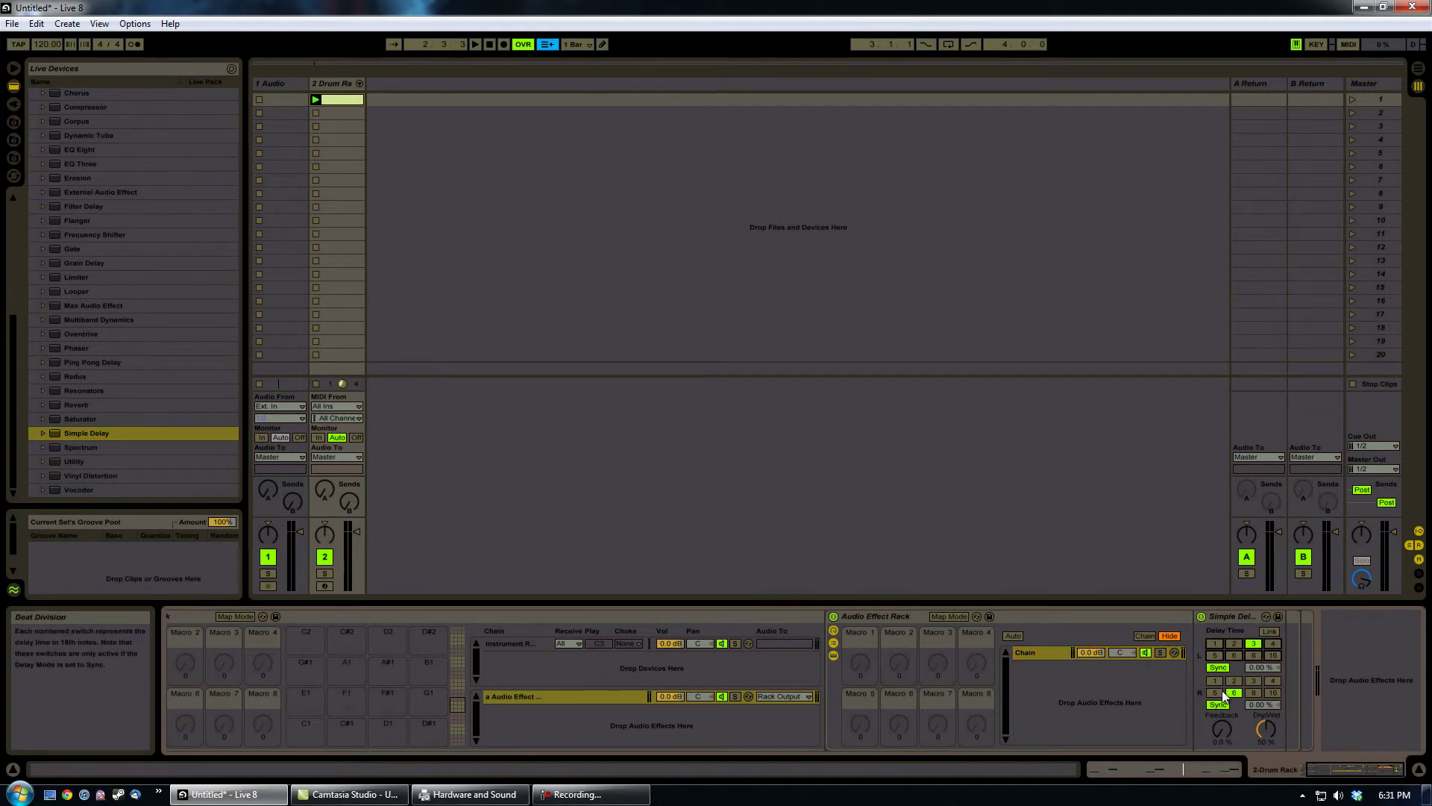
pyautogui.click(1215, 692)
pyautogui.moveTo(1264, 731); pyautogui.dragTo(1264, 733)
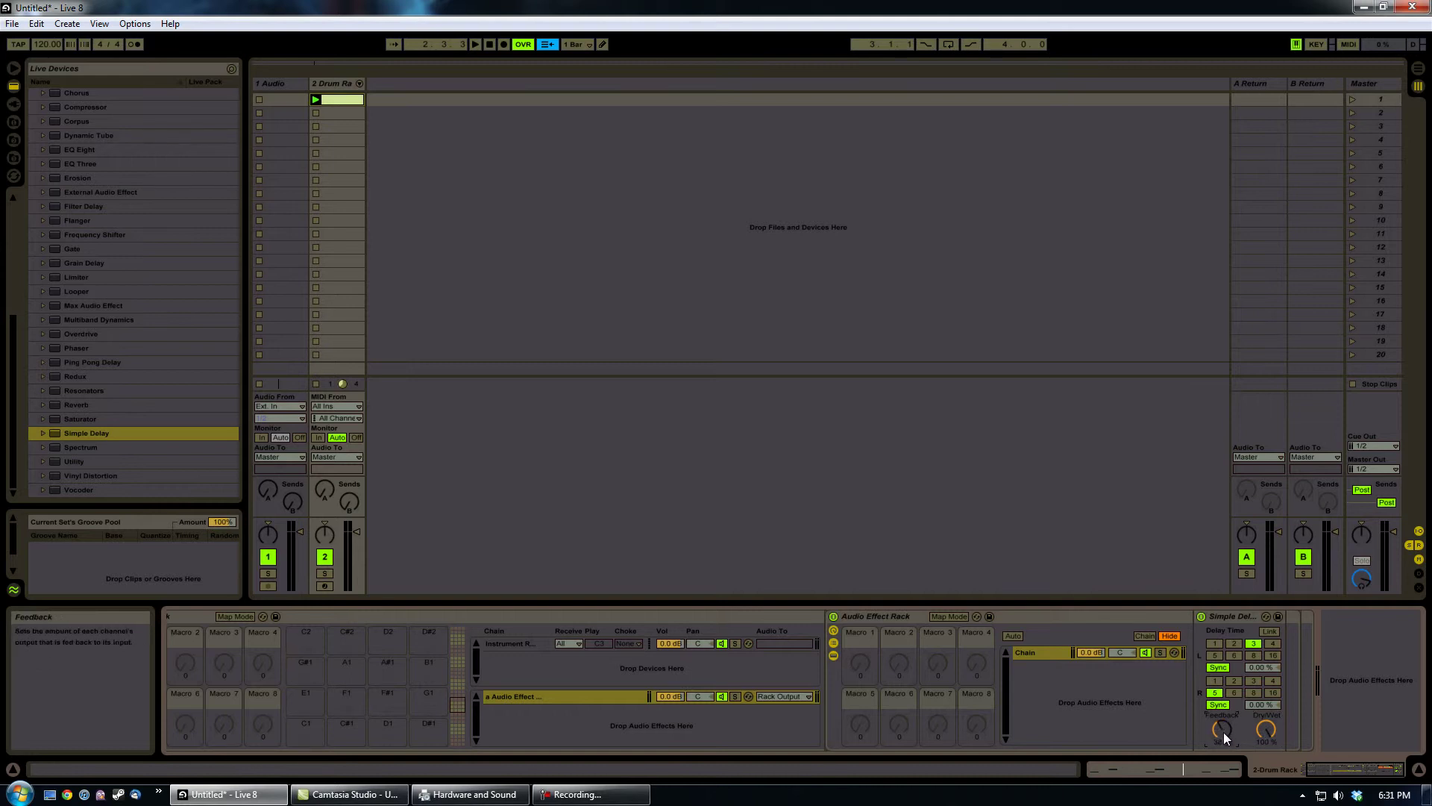
# Step: Play and stop scene 1, then reveal the Drum Rack's Send-a column and select the delay return chain
pyautogui.click(1354, 101)
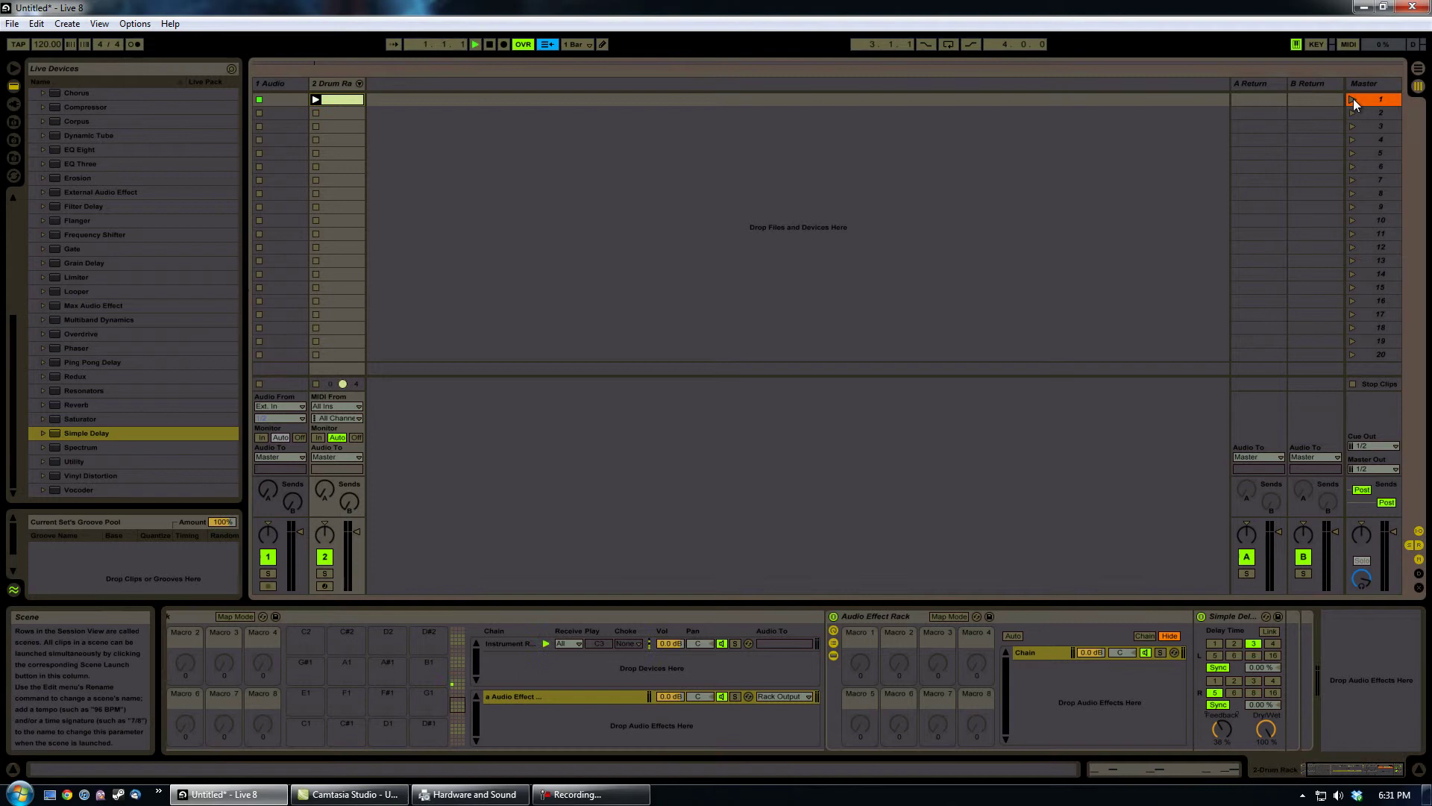
pyautogui.click(482, 46)
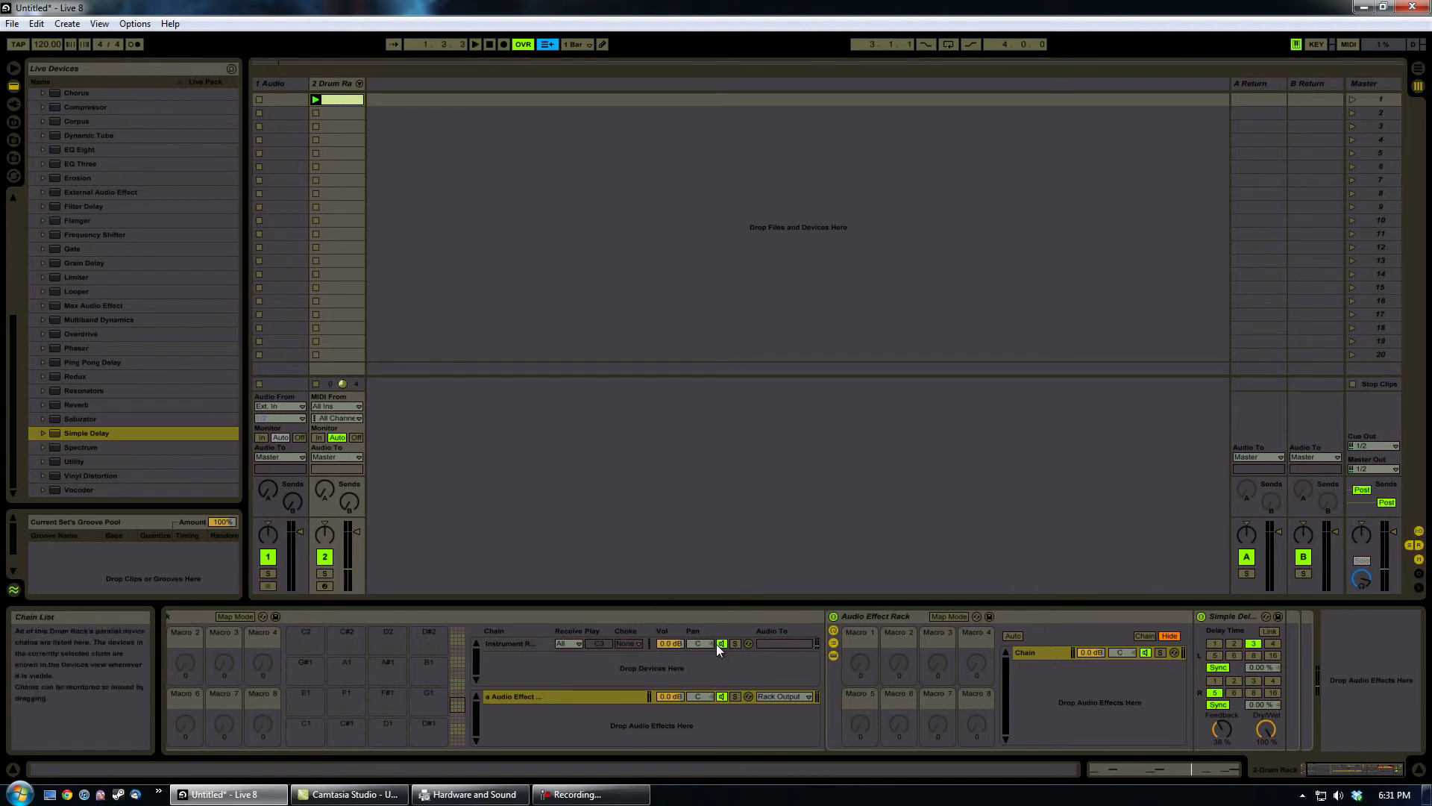
pyautogui.click(499, 626)
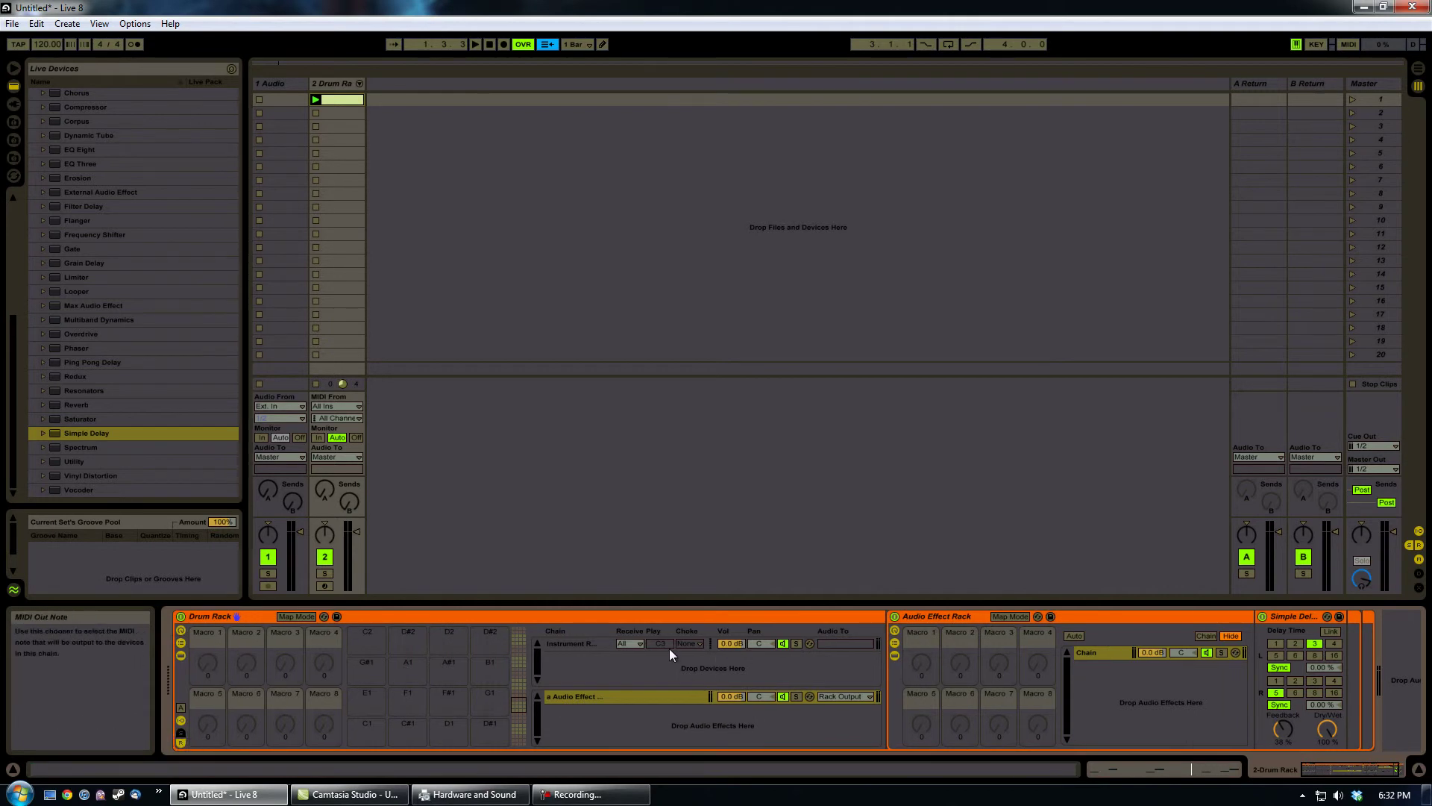
pyautogui.click(856, 643)
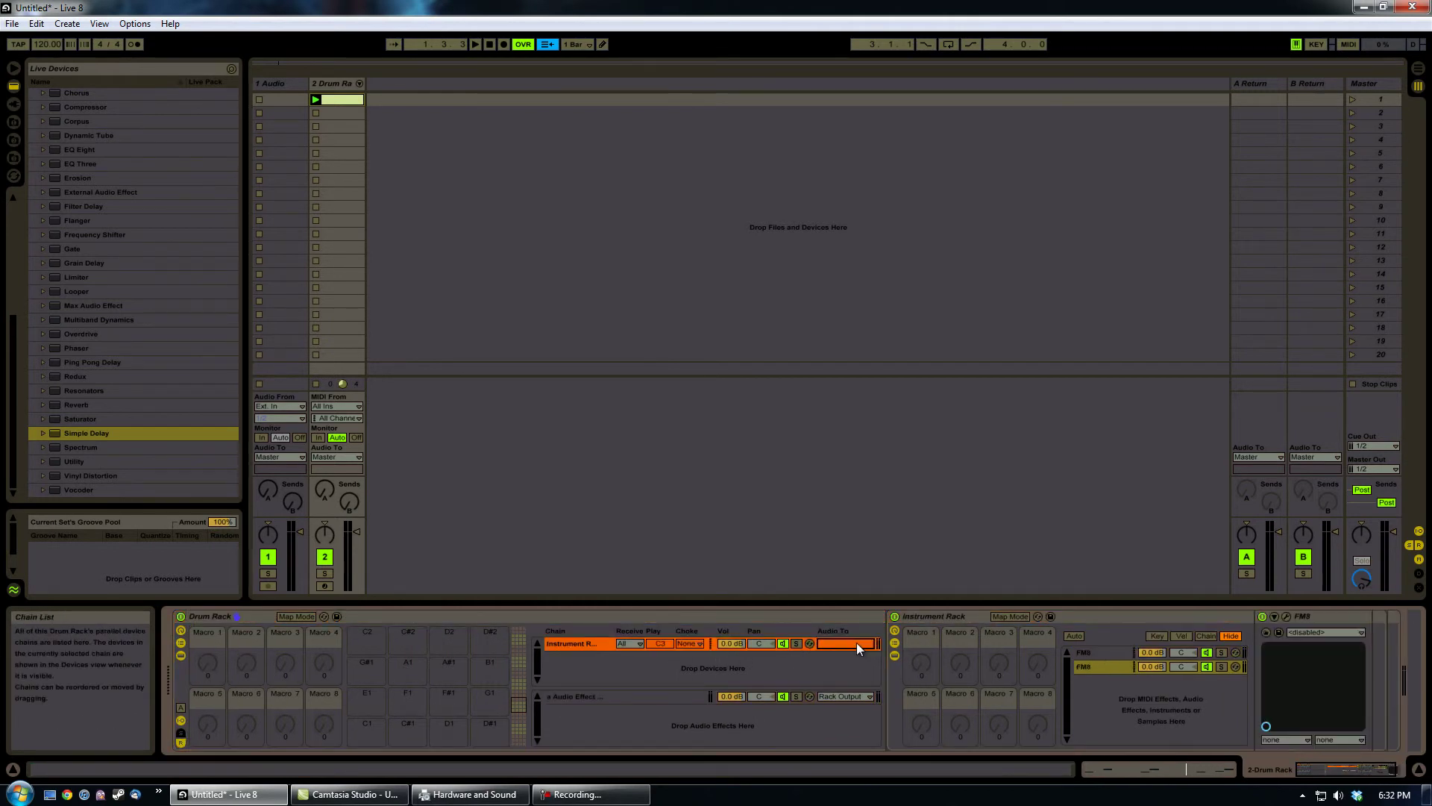
pyautogui.click(180, 733)
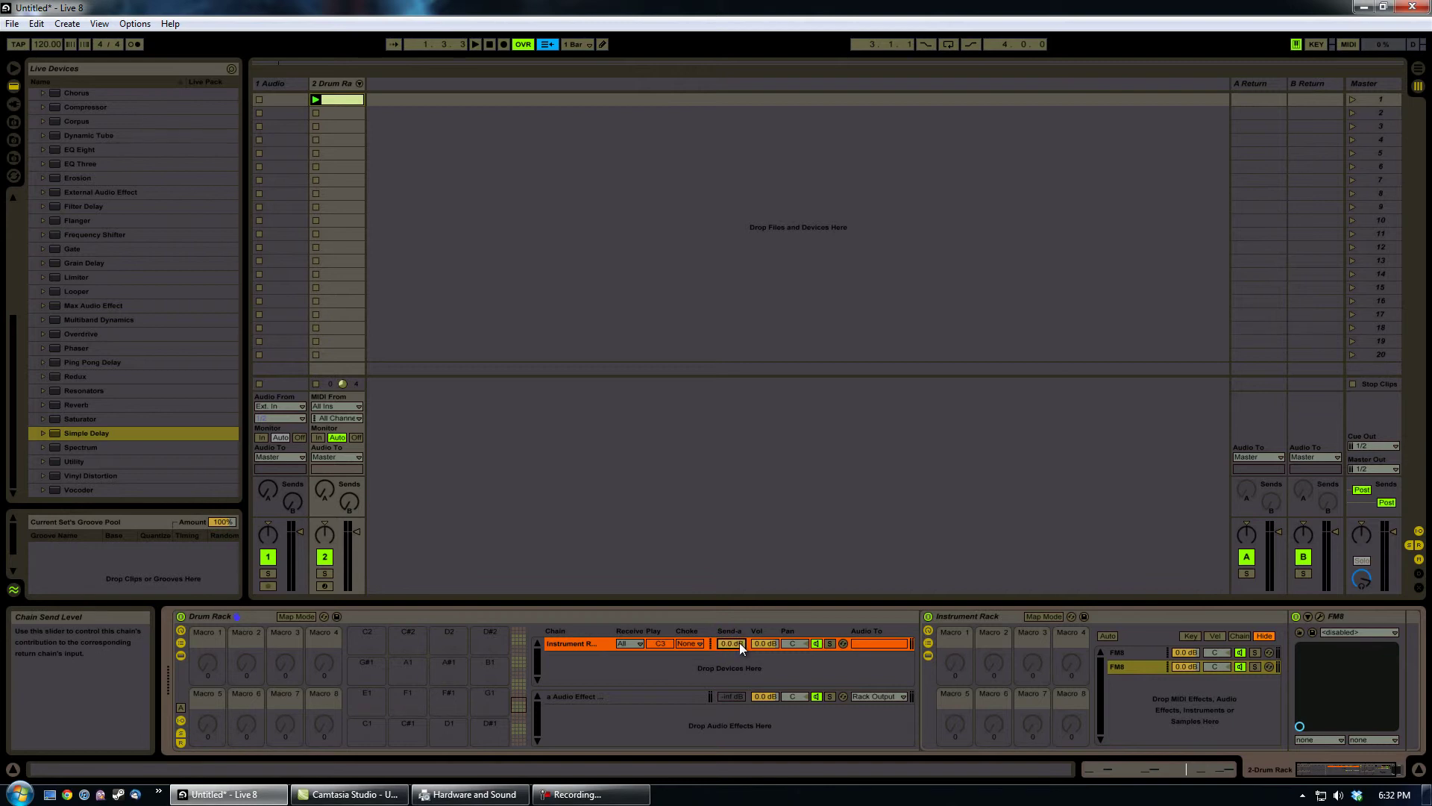
pyautogui.click(596, 695)
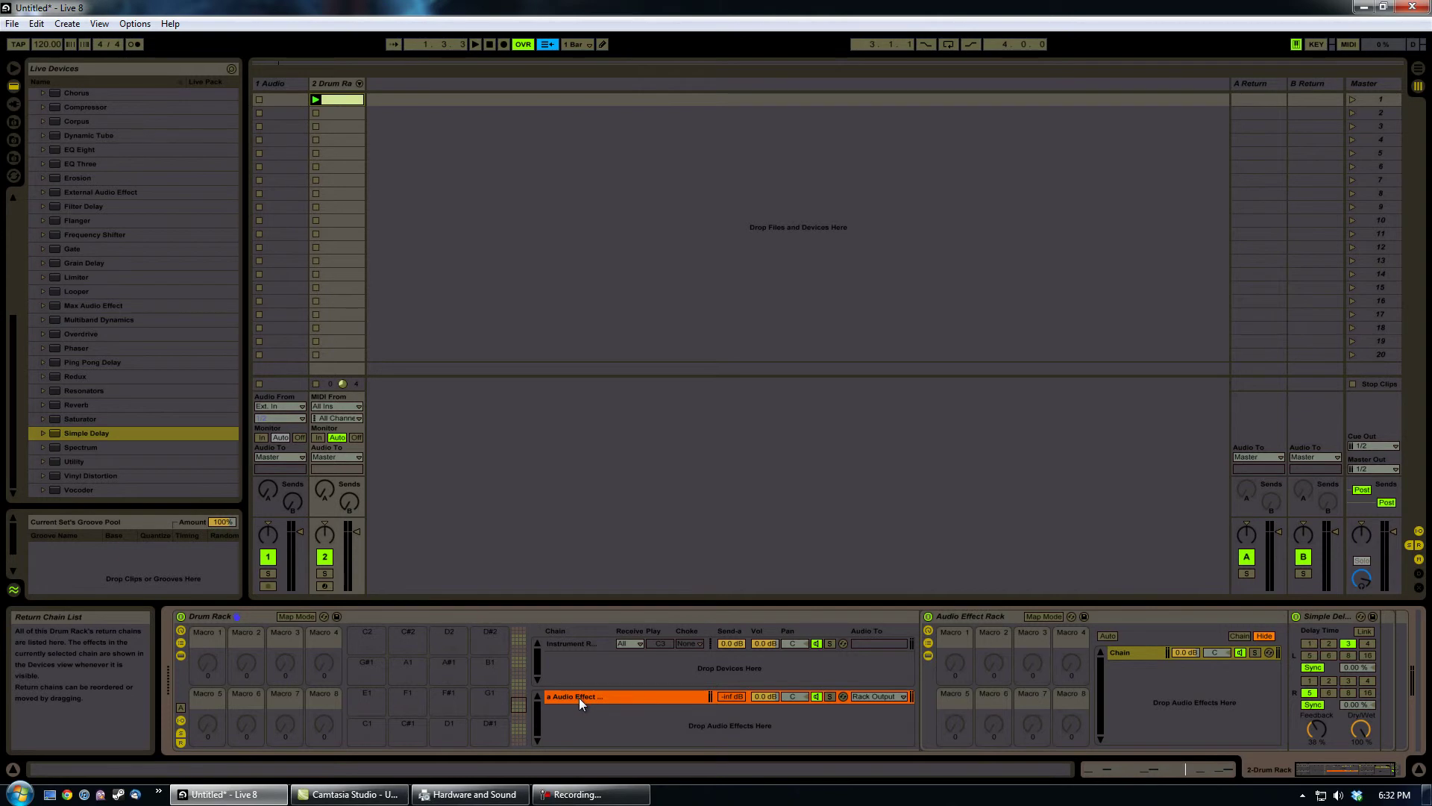
pyautogui.click(1355, 98)
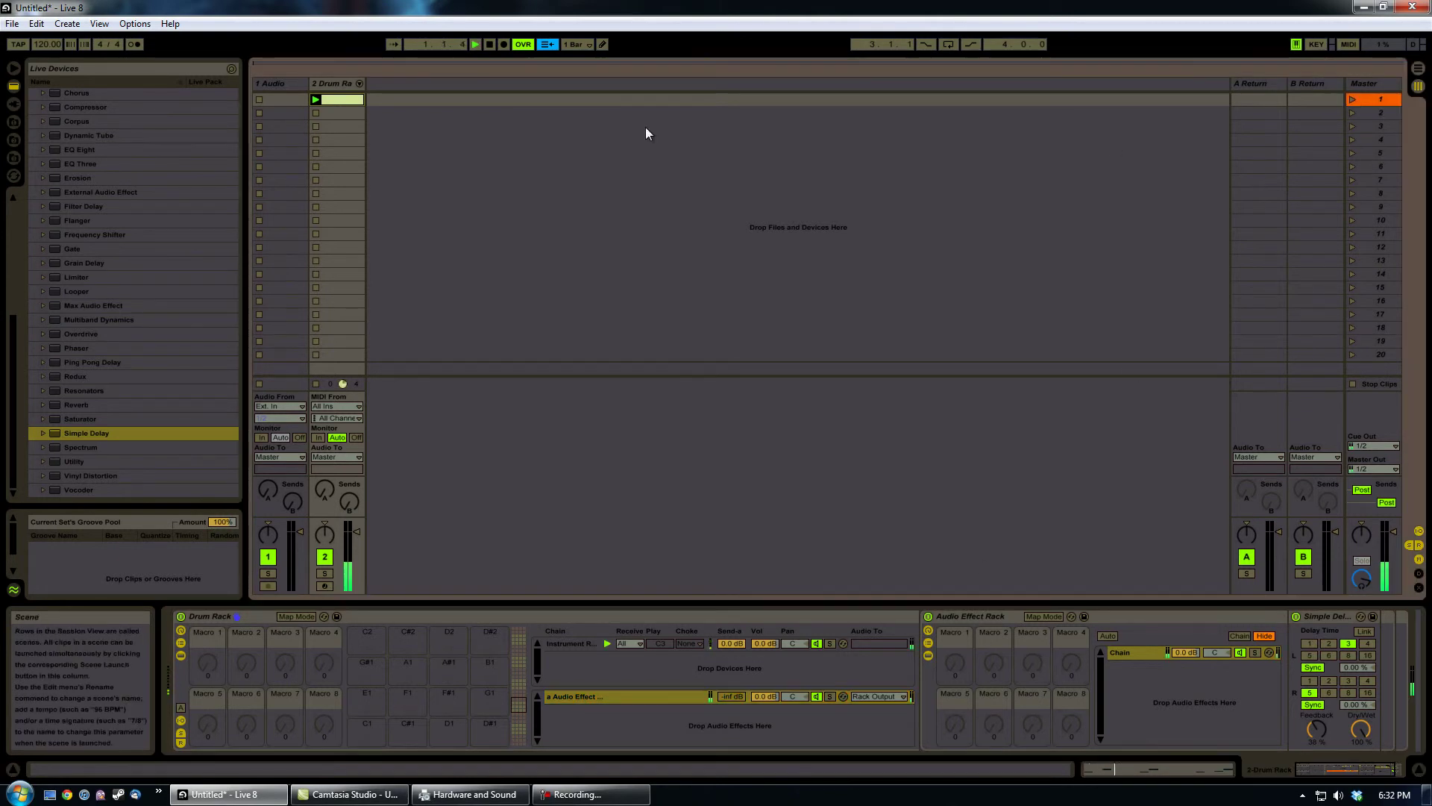
pyautogui.click(490, 45)
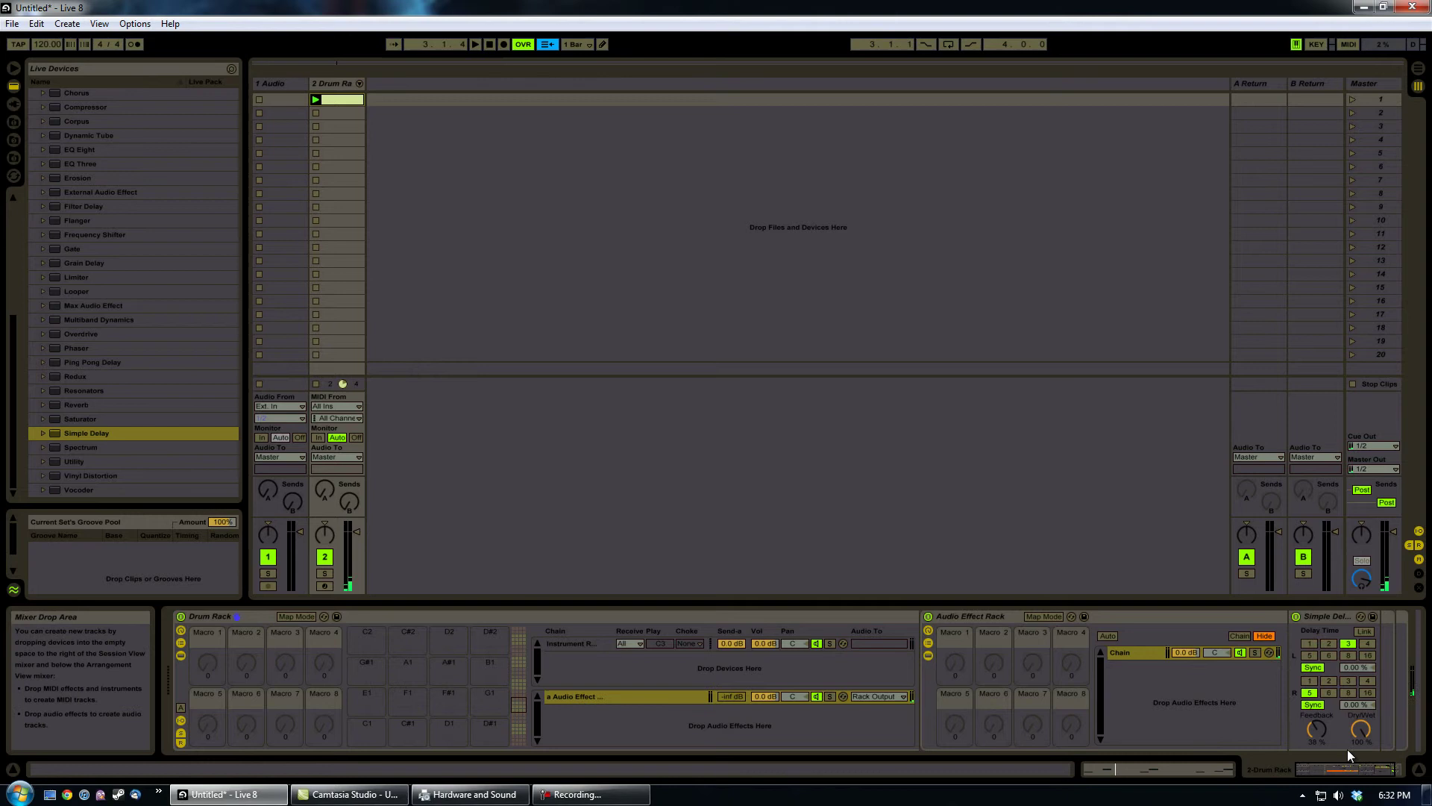
pyautogui.moveTo(1357, 767); pyautogui.dragTo(1364, 767)
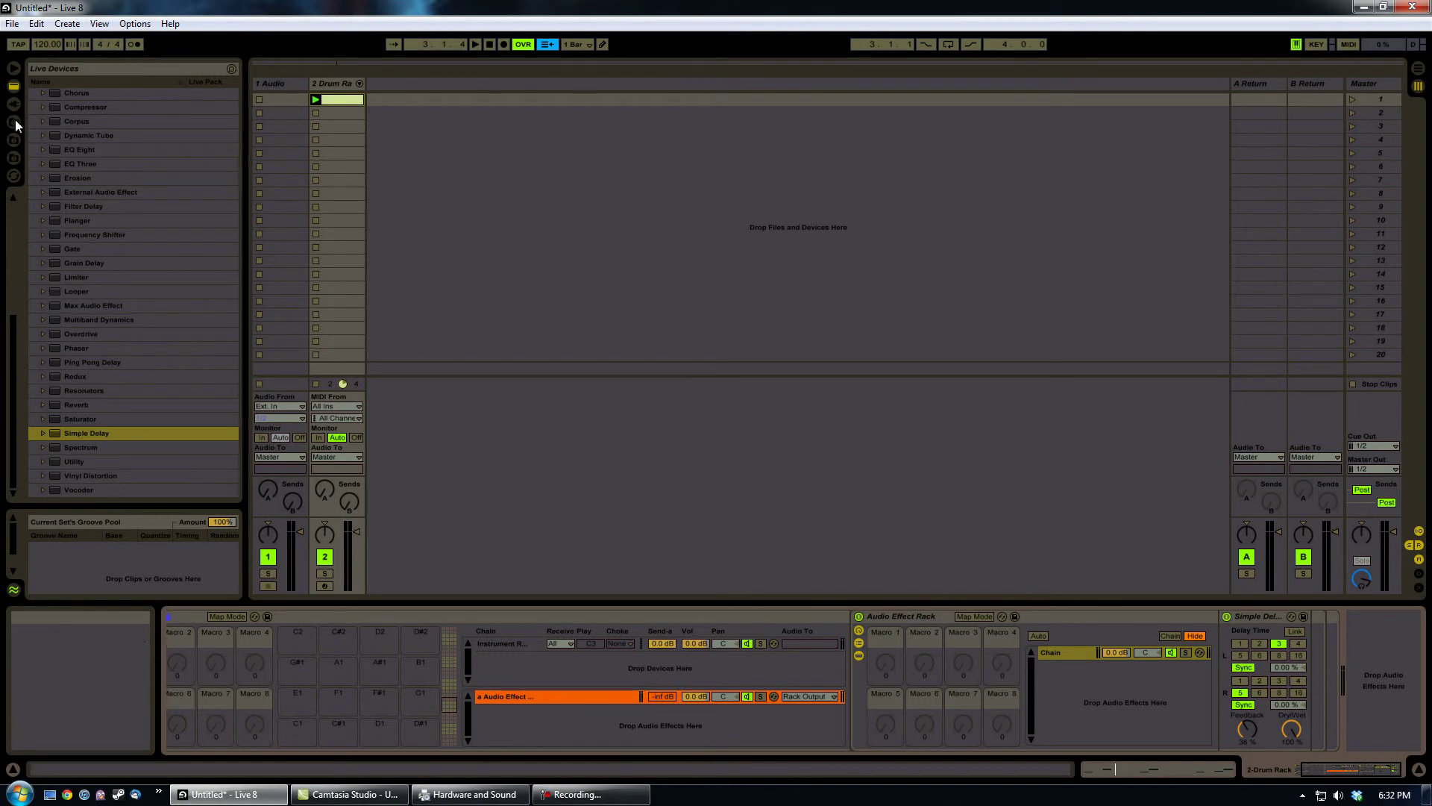
# Step: Drag Auto Filter from Audio Effects into the Instrument Rack's FM8 chain after FM8
pyautogui.moveTo(11, 359); pyautogui.dragTo(16, 287)
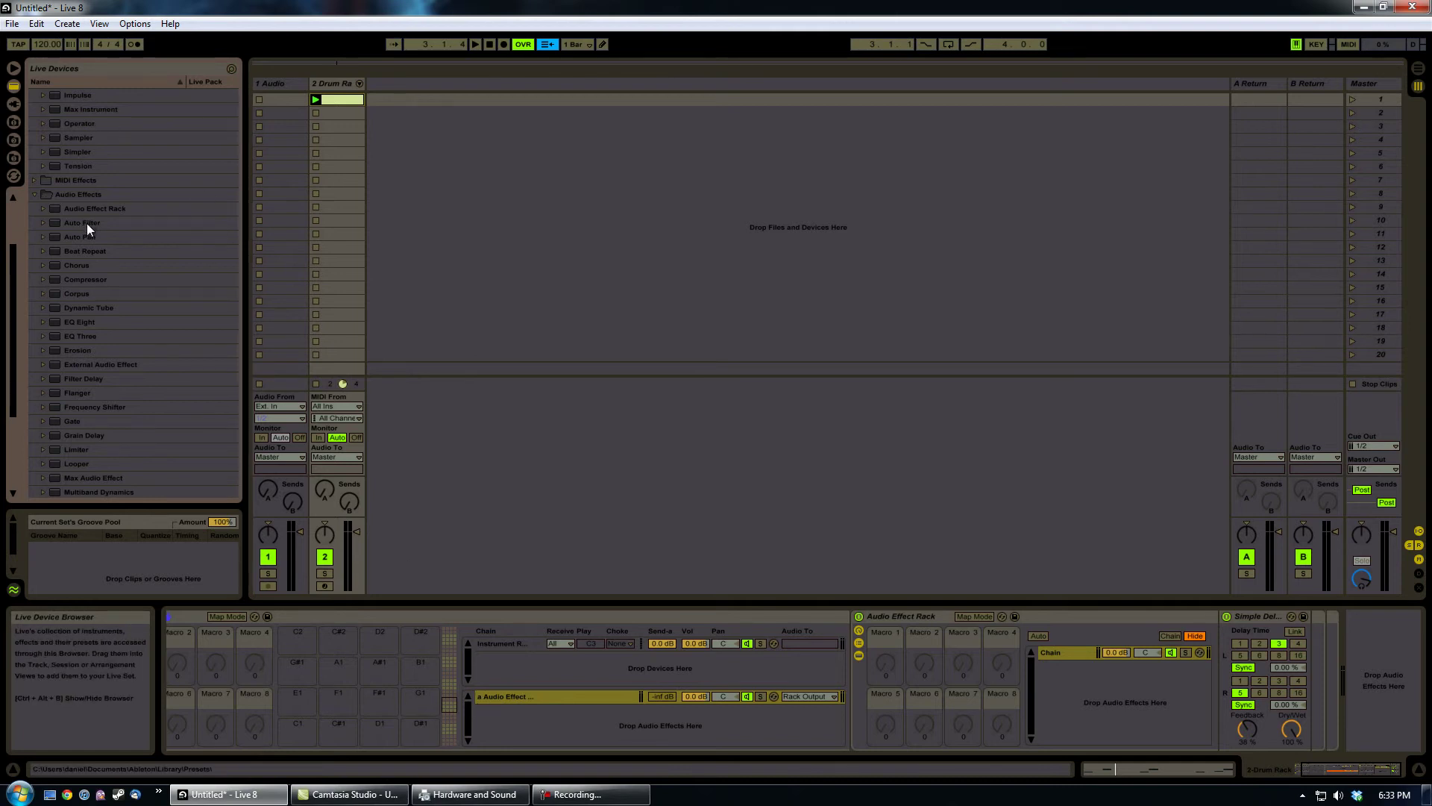
pyautogui.moveTo(87, 223); pyautogui.dragTo(513, 655)
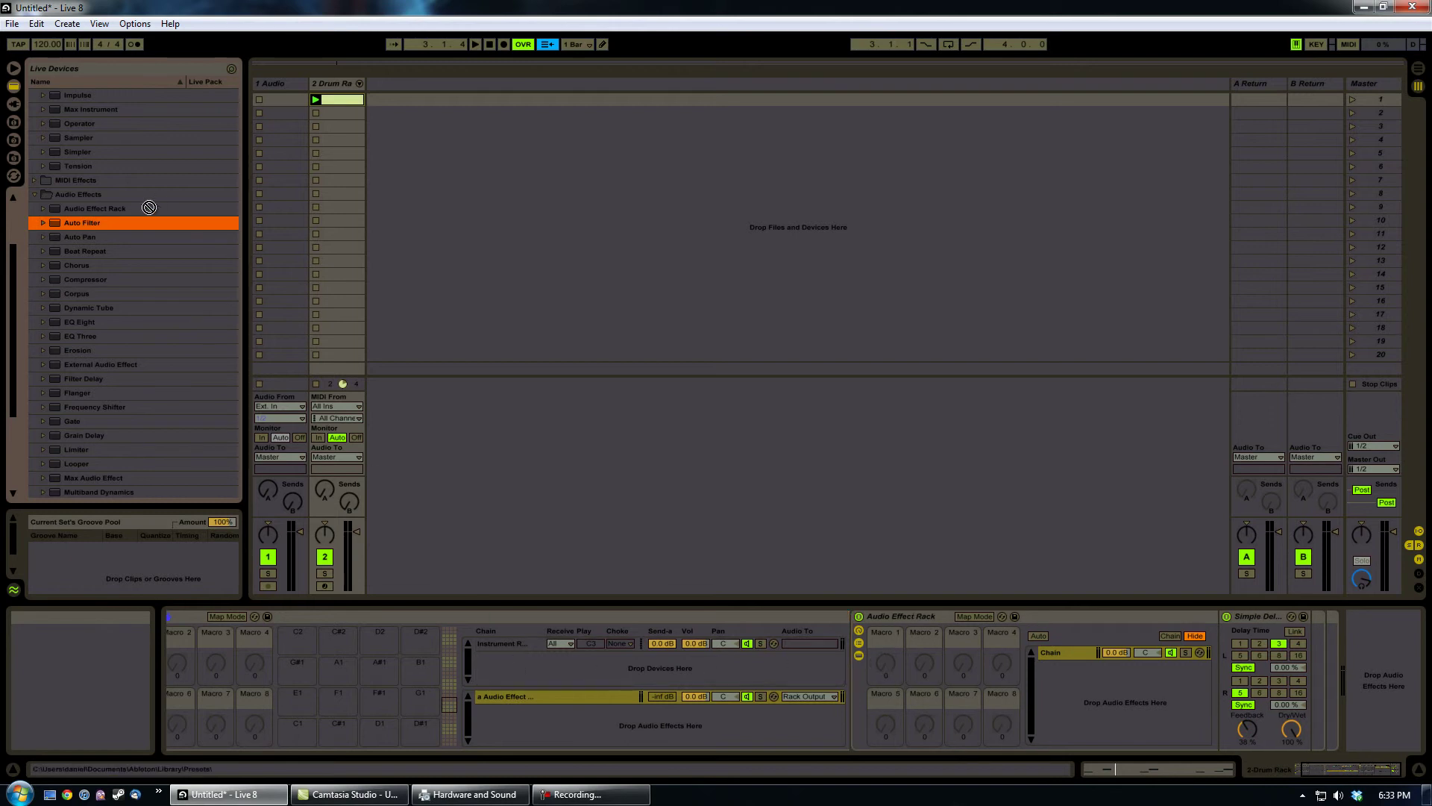
pyautogui.click(508, 642)
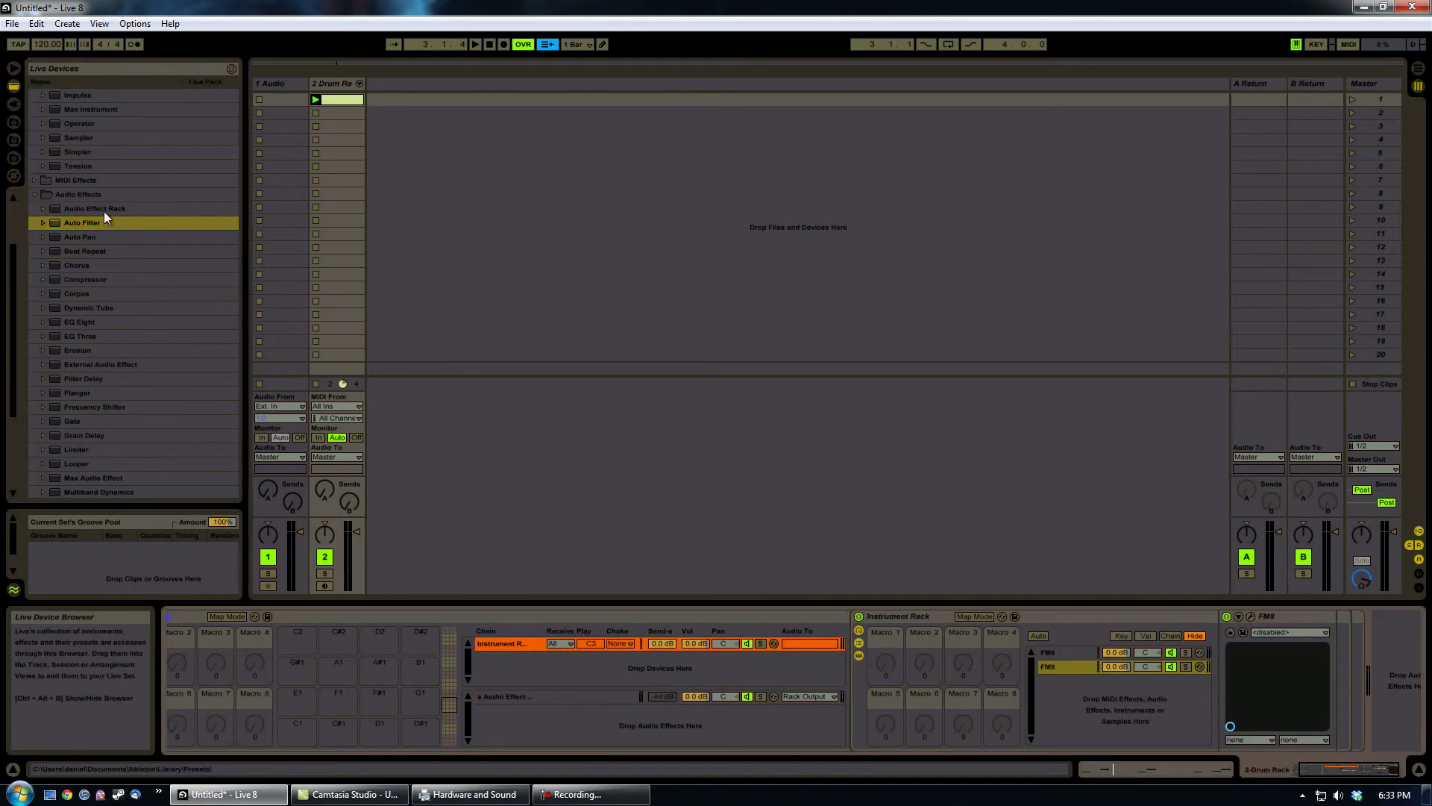
pyautogui.moveTo(104, 216); pyautogui.dragTo(1347, 675)
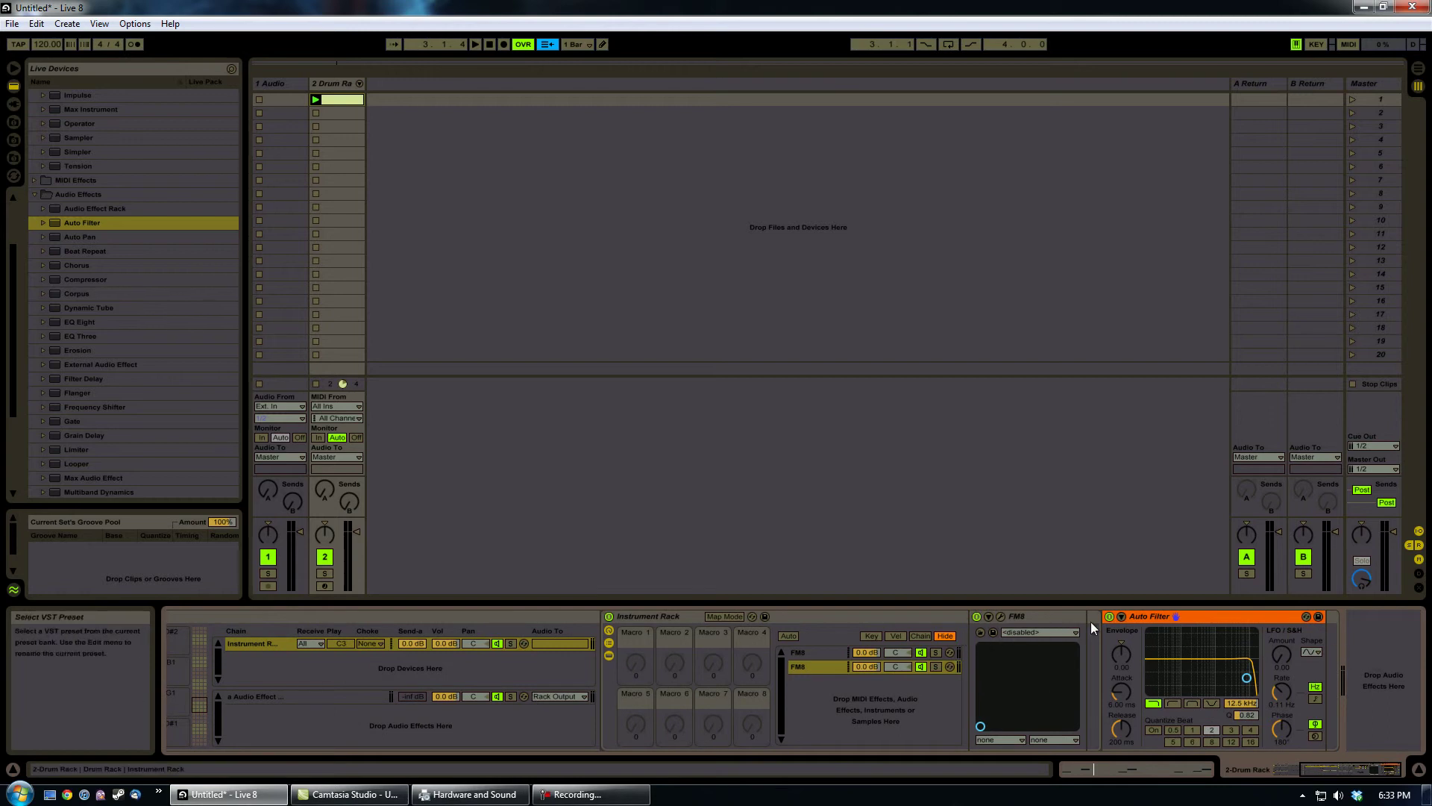
# Step: Switch back and forth between the two FM8 chains to locate the Auto Filter
pyautogui.click(821, 666)
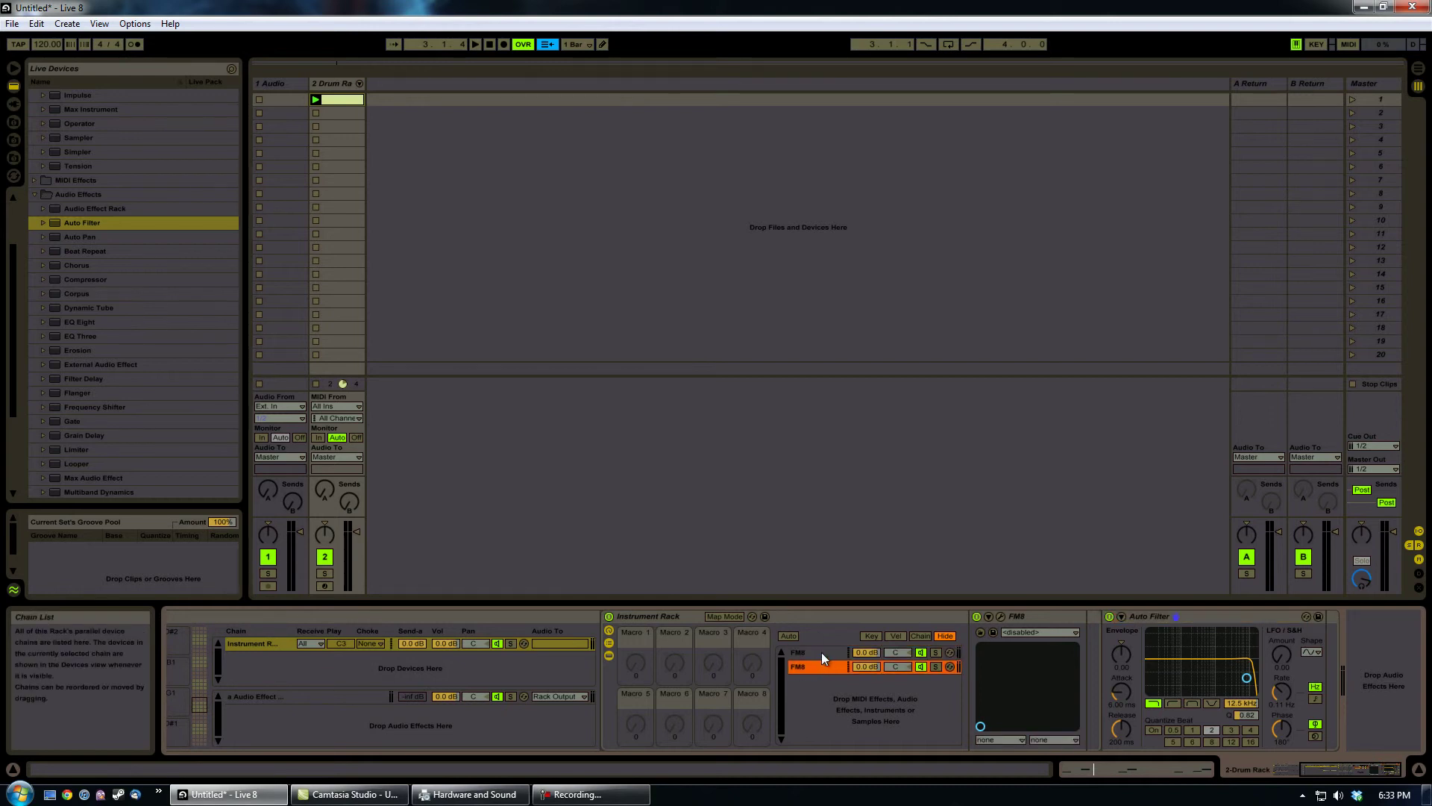
pyautogui.click(822, 652)
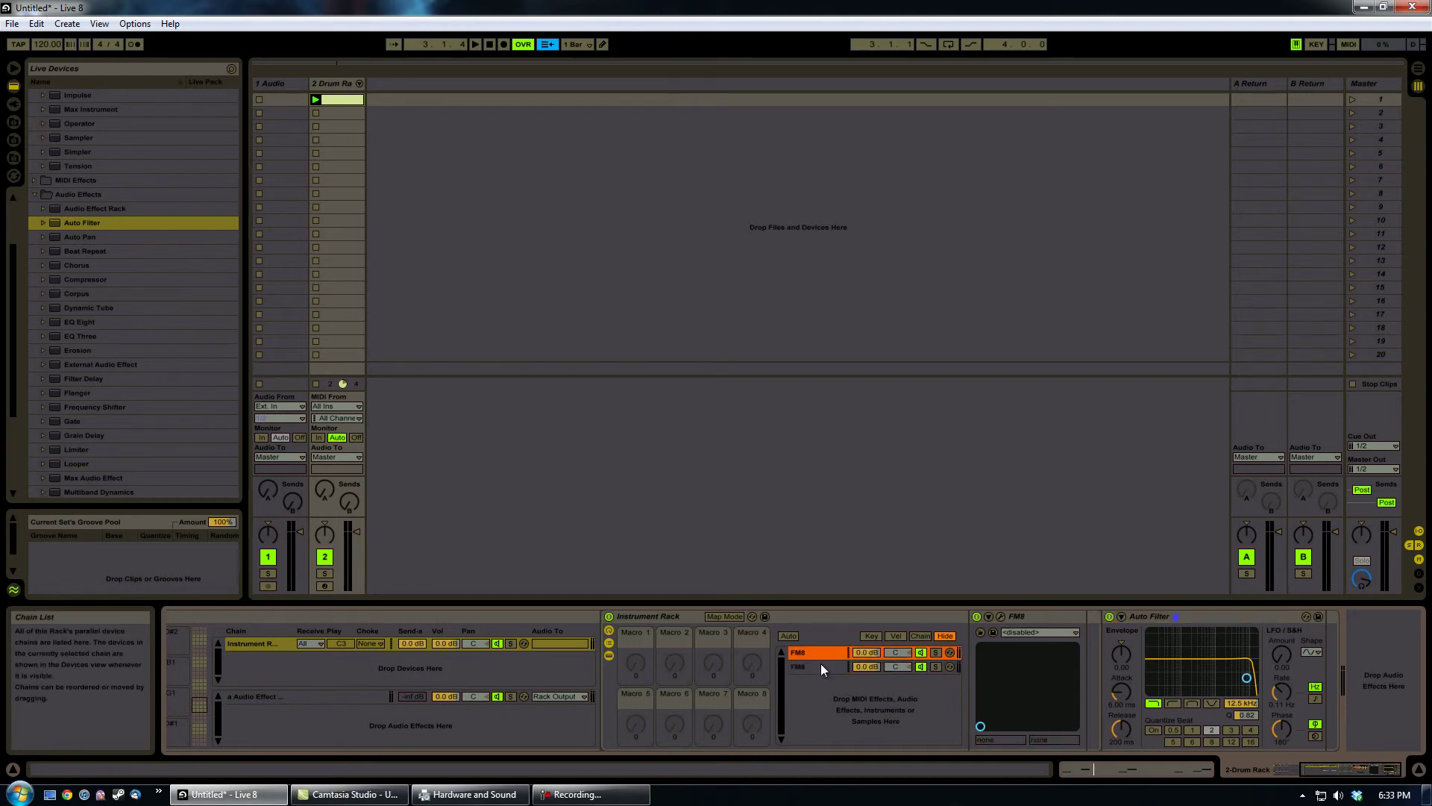
pyautogui.click(819, 668)
pyautogui.click(822, 652)
pyautogui.click(819, 665)
pyautogui.click(821, 652)
# Step: Position the Auto Filter directly after FM8 and confirm it sits in the first FM8 chain
pyautogui.click(1202, 615)
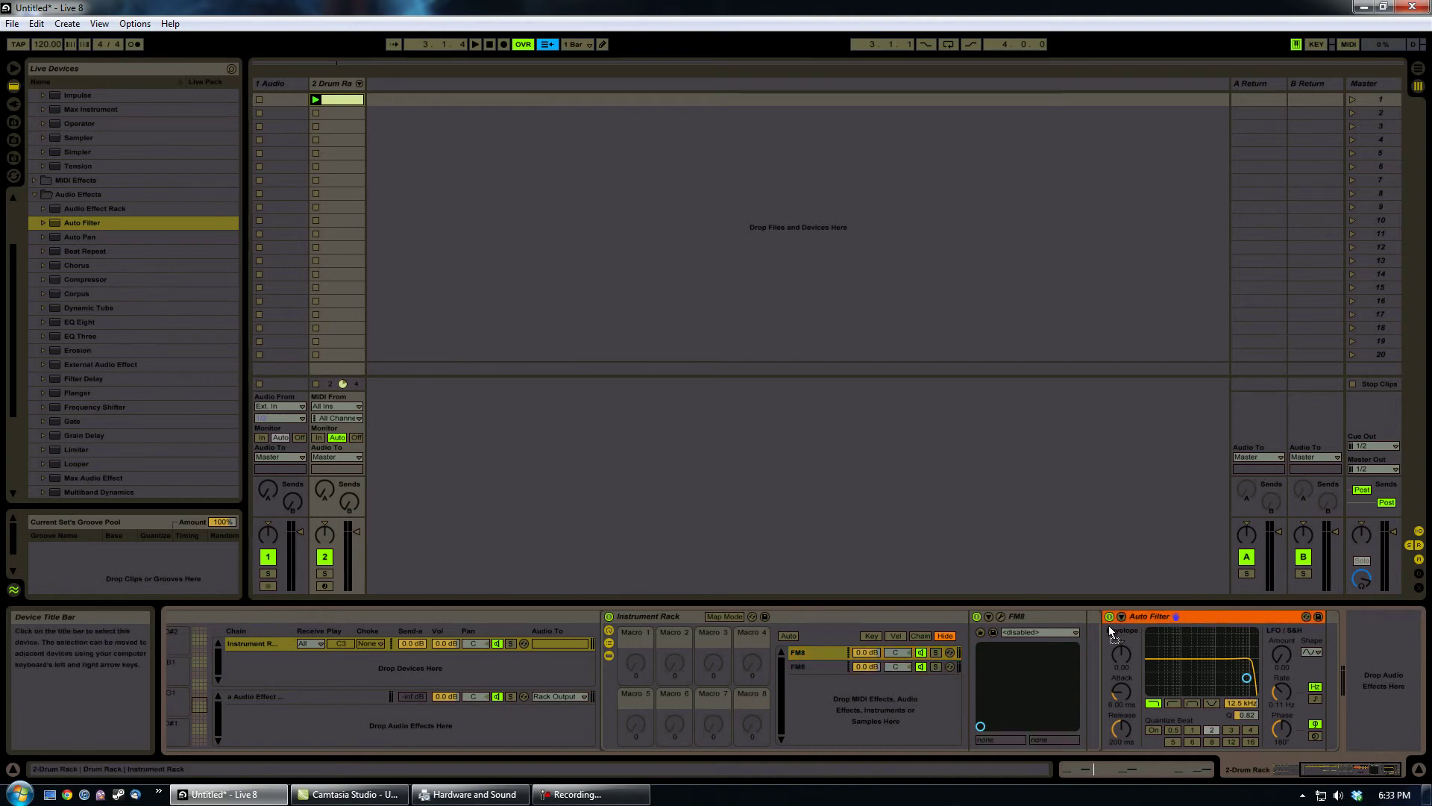
pyautogui.moveTo(1083, 633); pyautogui.dragTo(1083, 632)
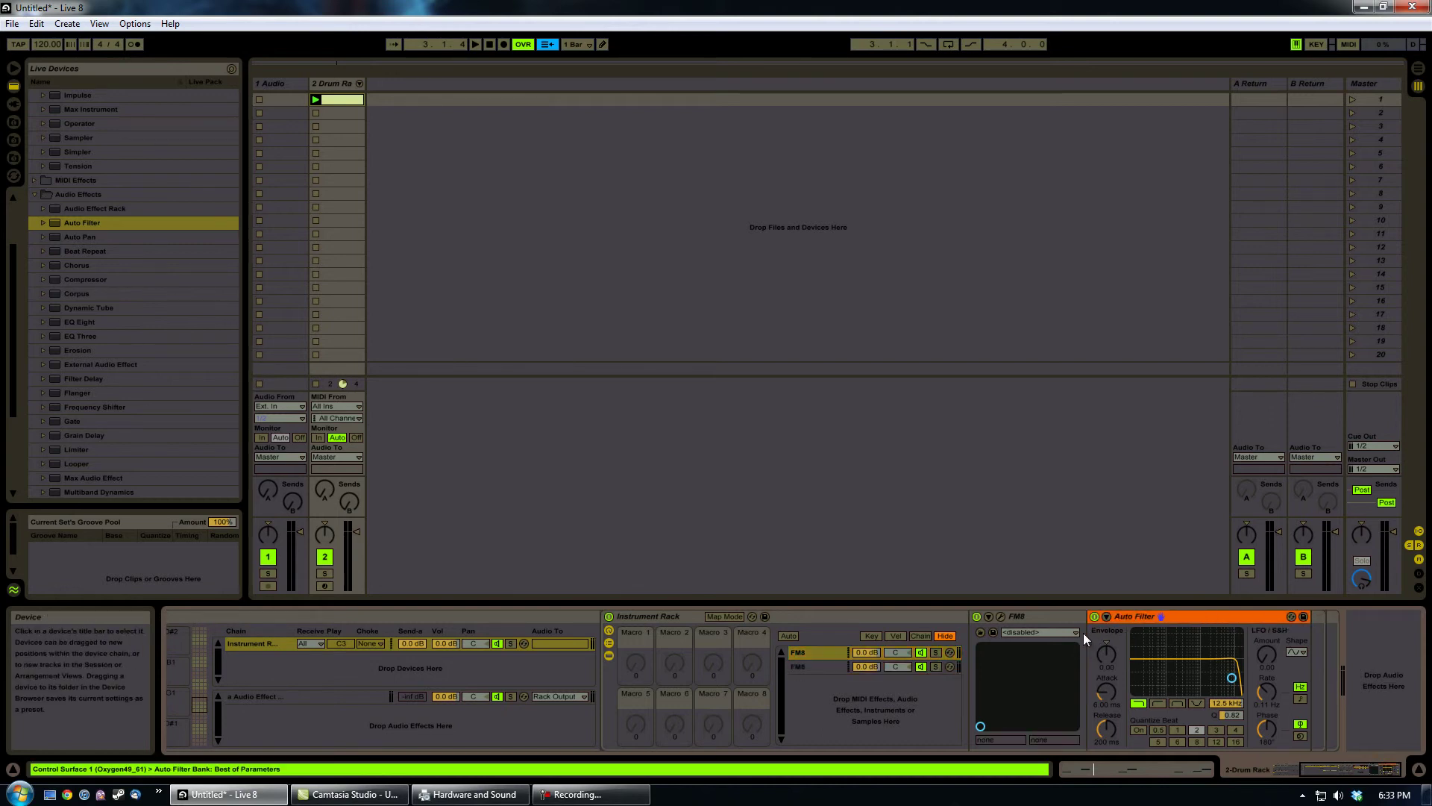
pyautogui.click(822, 667)
pyautogui.click(826, 654)
pyautogui.click(825, 670)
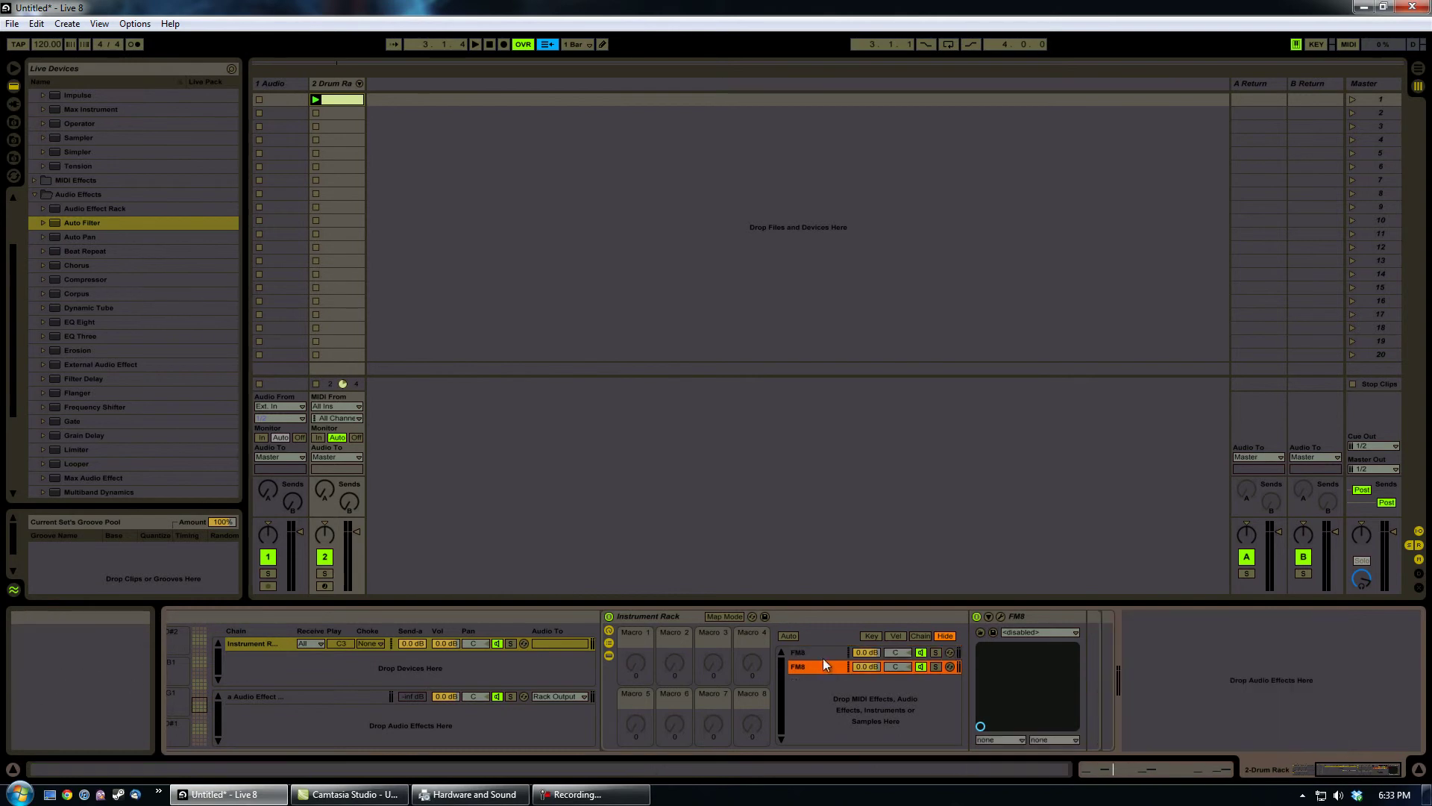
pyautogui.click(823, 654)
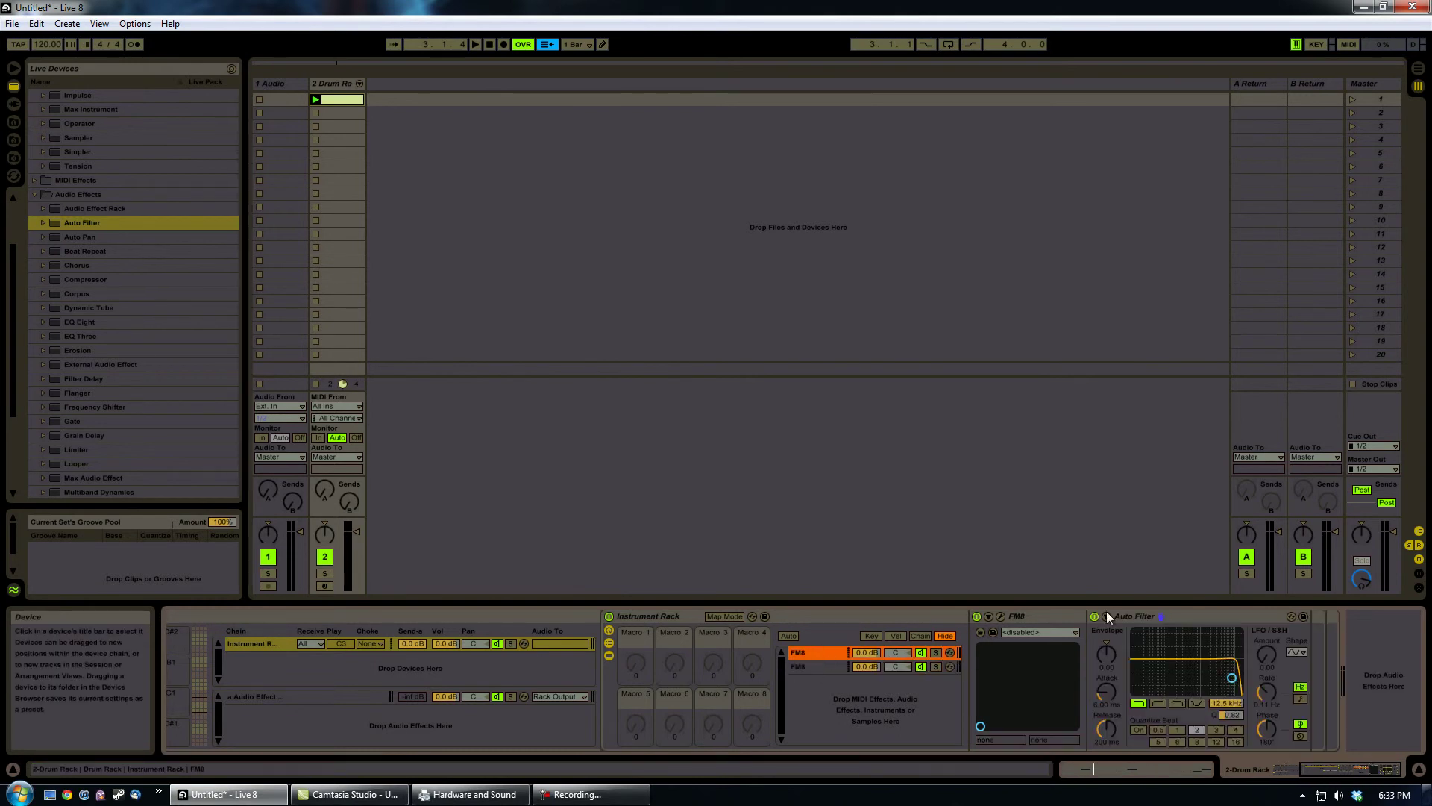
pyautogui.moveTo(1215, 618); pyautogui.dragTo(1099, 631)
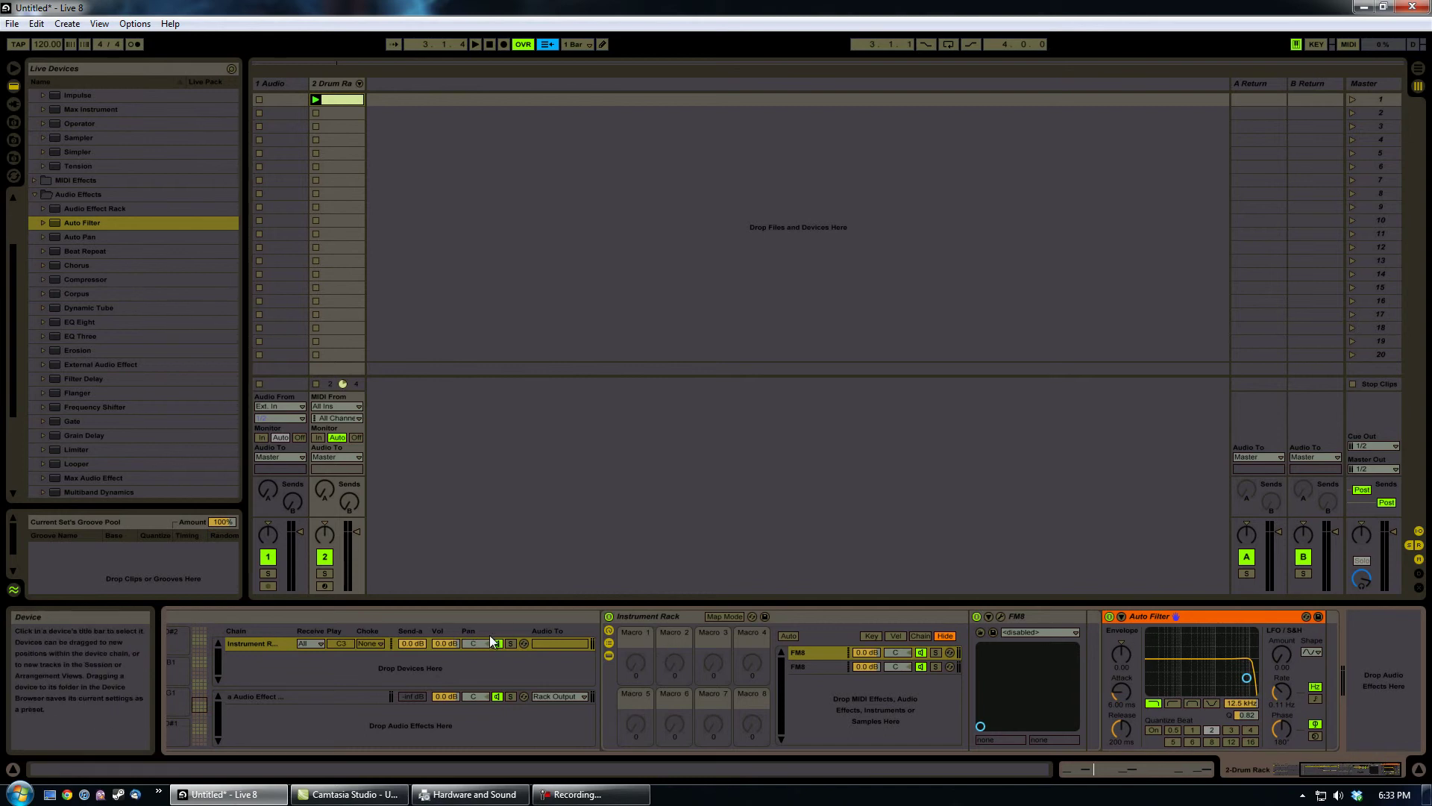
# Step: Return to the first FM8 chain's Auto Filter and pull its cutoff frequency down to 207 Hz
pyautogui.click(867, 617)
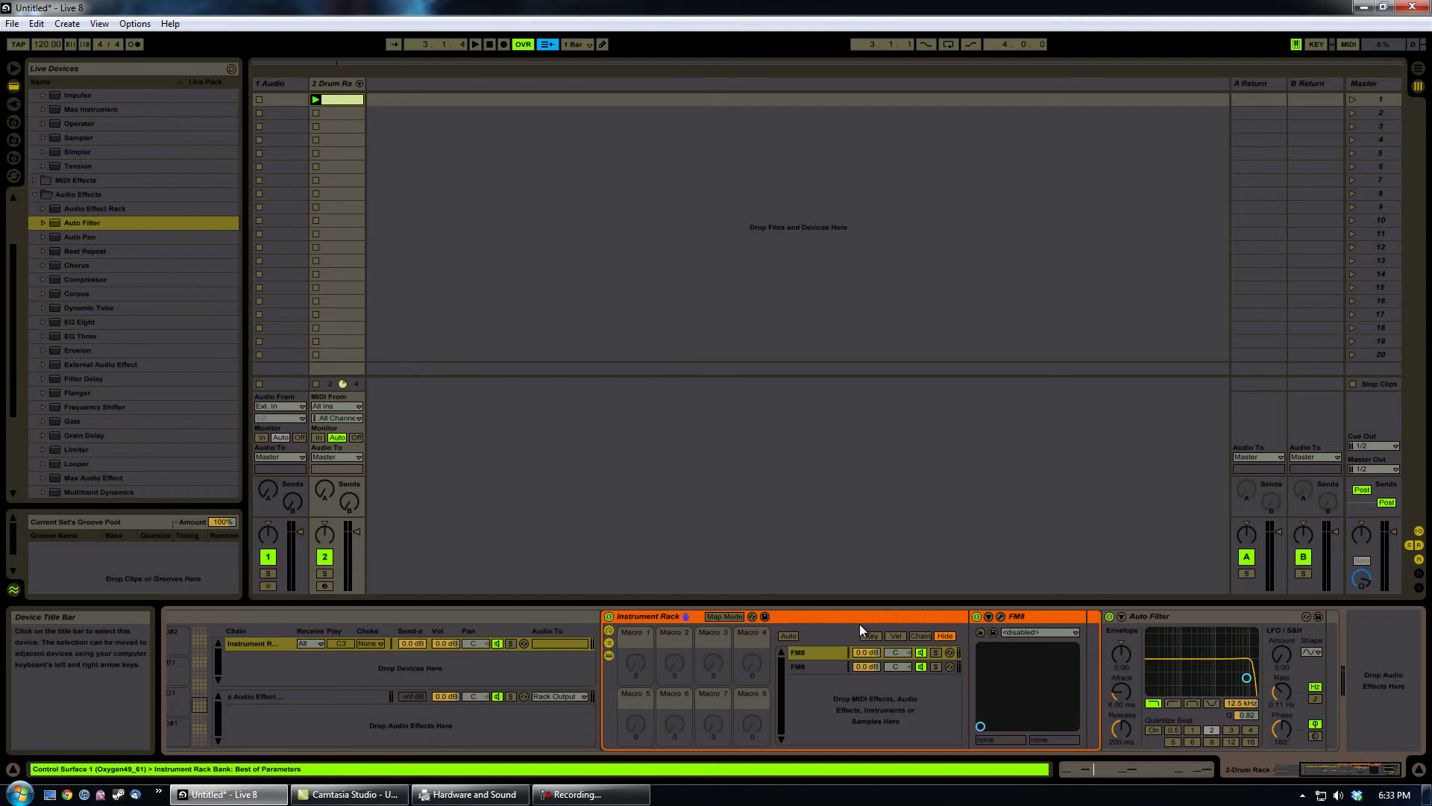
pyautogui.click(826, 653)
pyautogui.click(817, 667)
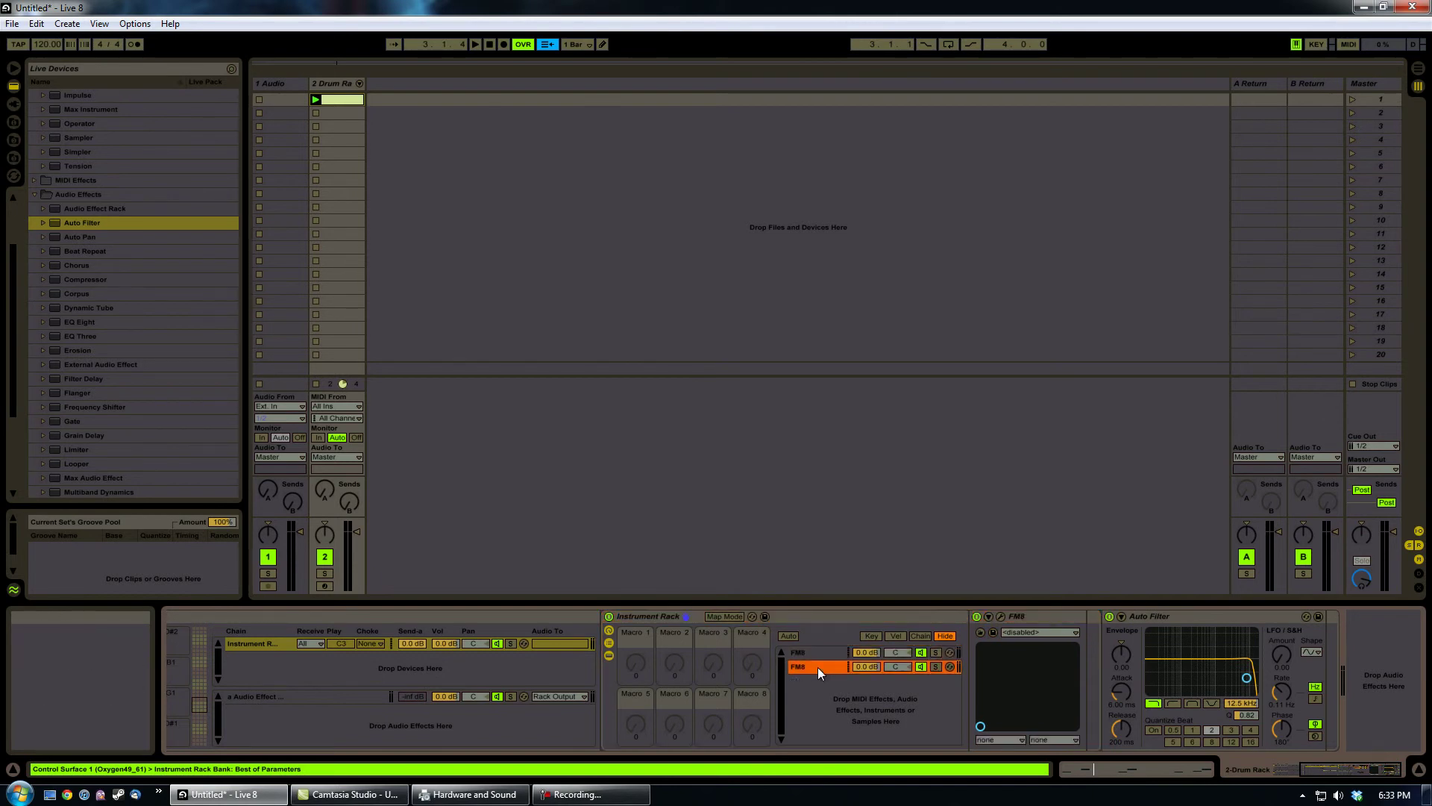
pyautogui.click(1220, 616)
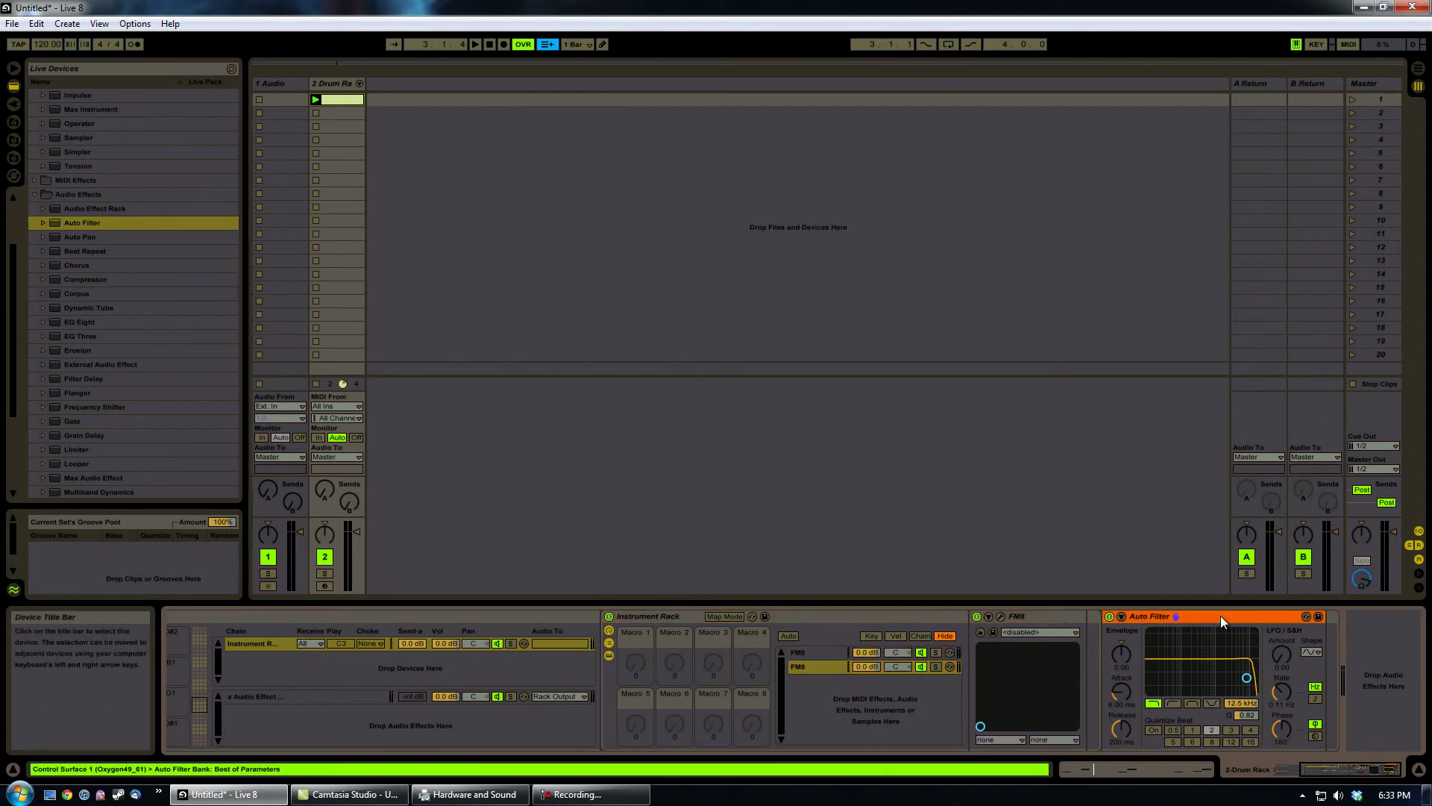
pyautogui.click(307, 697)
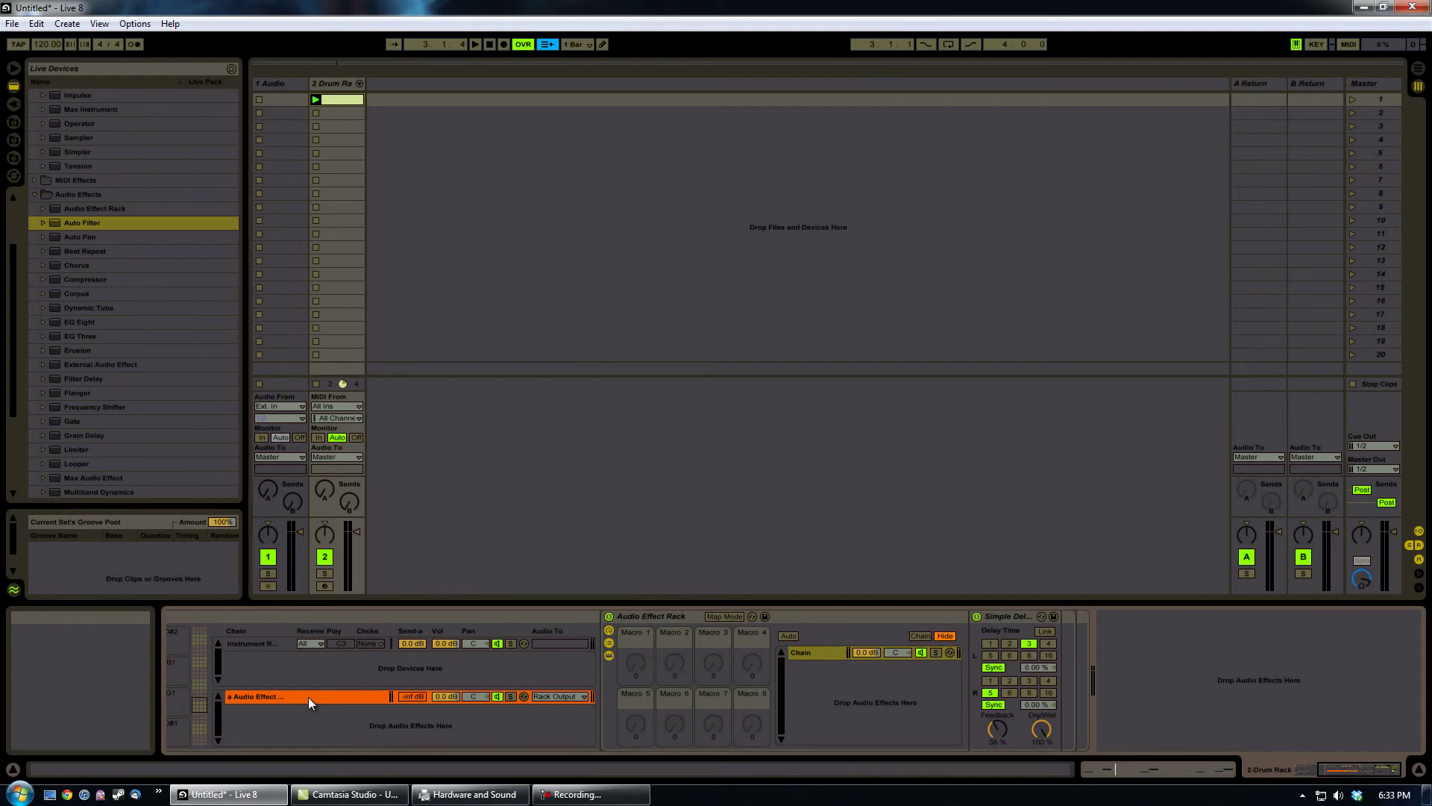
pyautogui.click(257, 643)
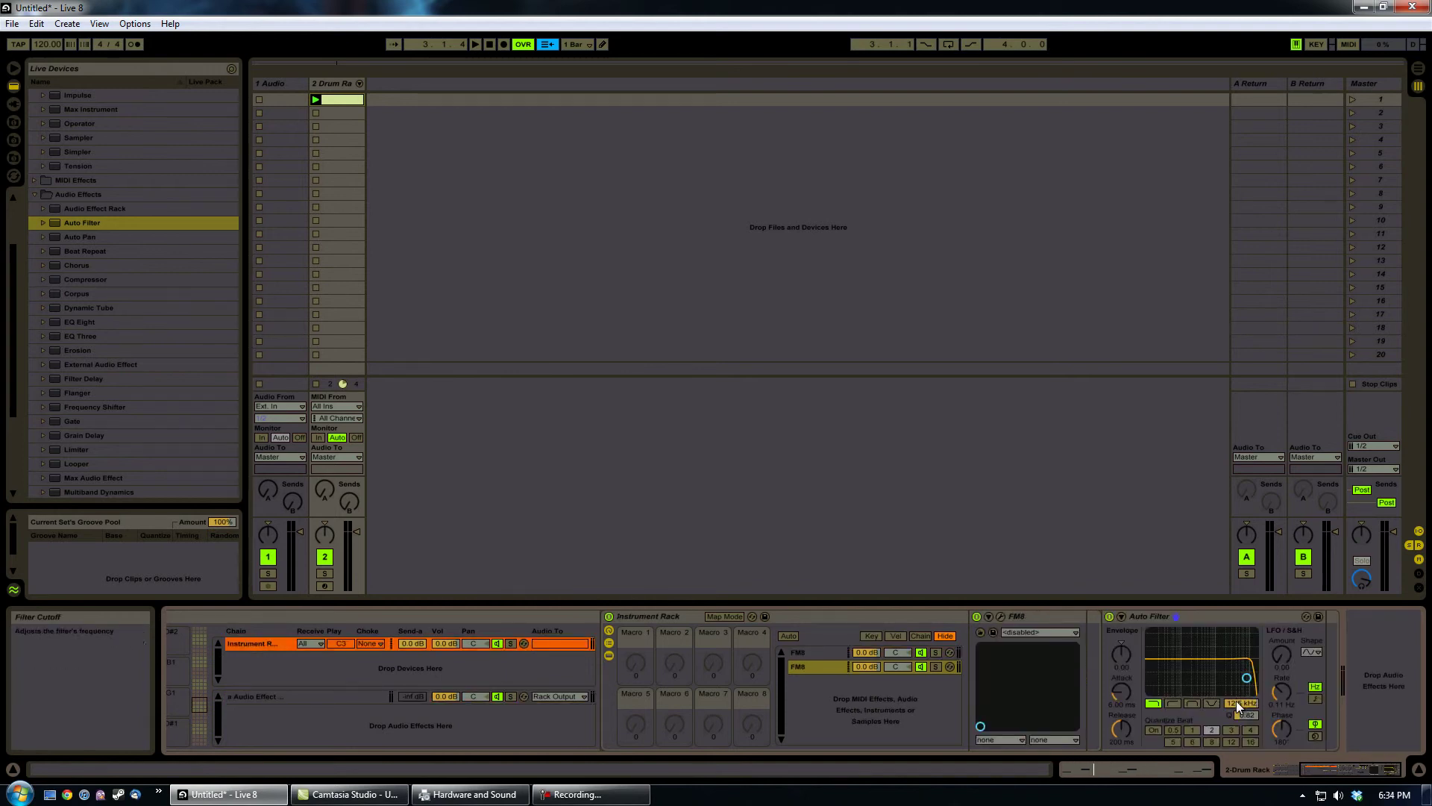
pyautogui.moveTo(1236, 710); pyautogui.dragTo(1236, 749)
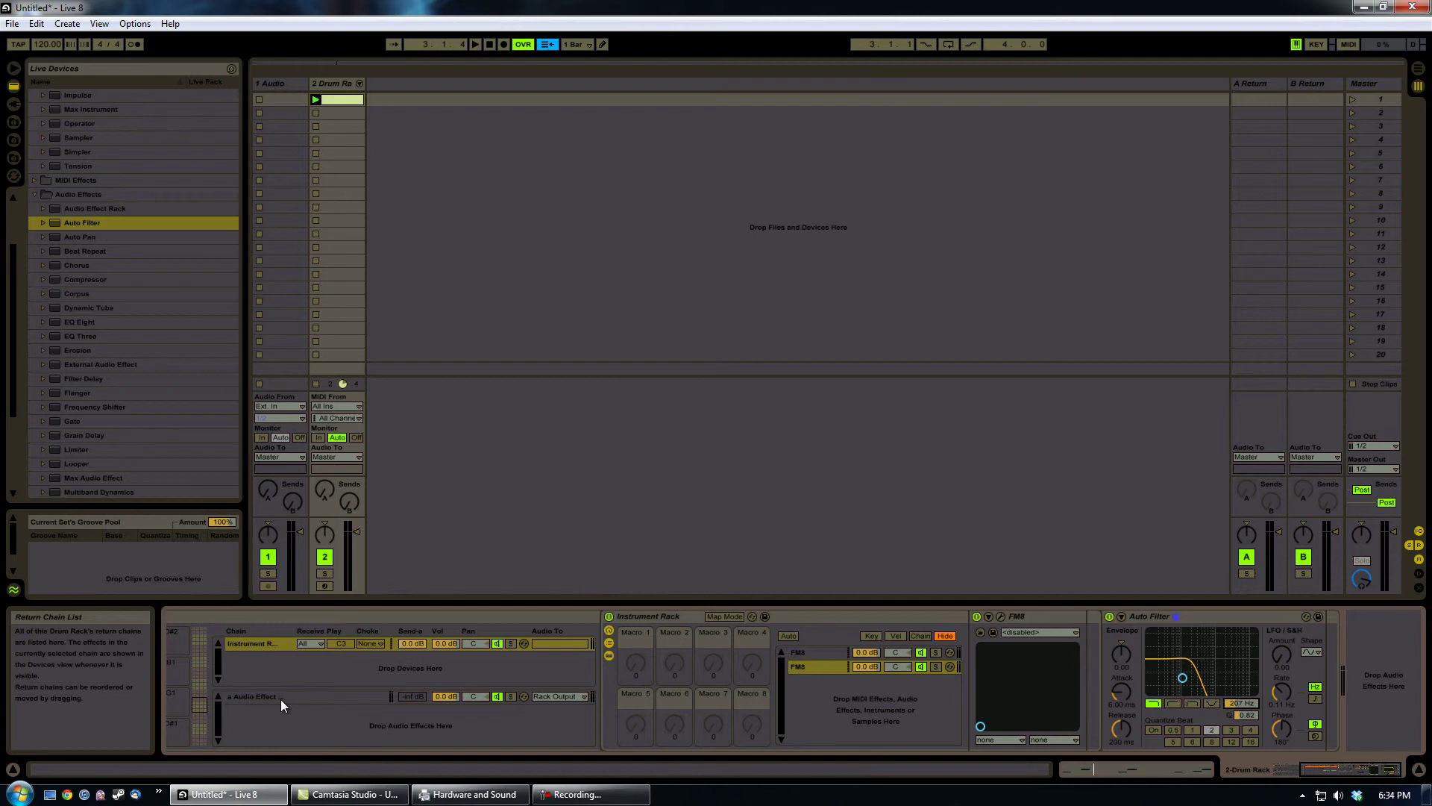
# Step: Play scene 1 while sweeping the Auto Filter cutoff, leaving it at 26.0 Hz before stopping
pyautogui.click(1351, 99)
pyautogui.scroll(5, 1240, 706)
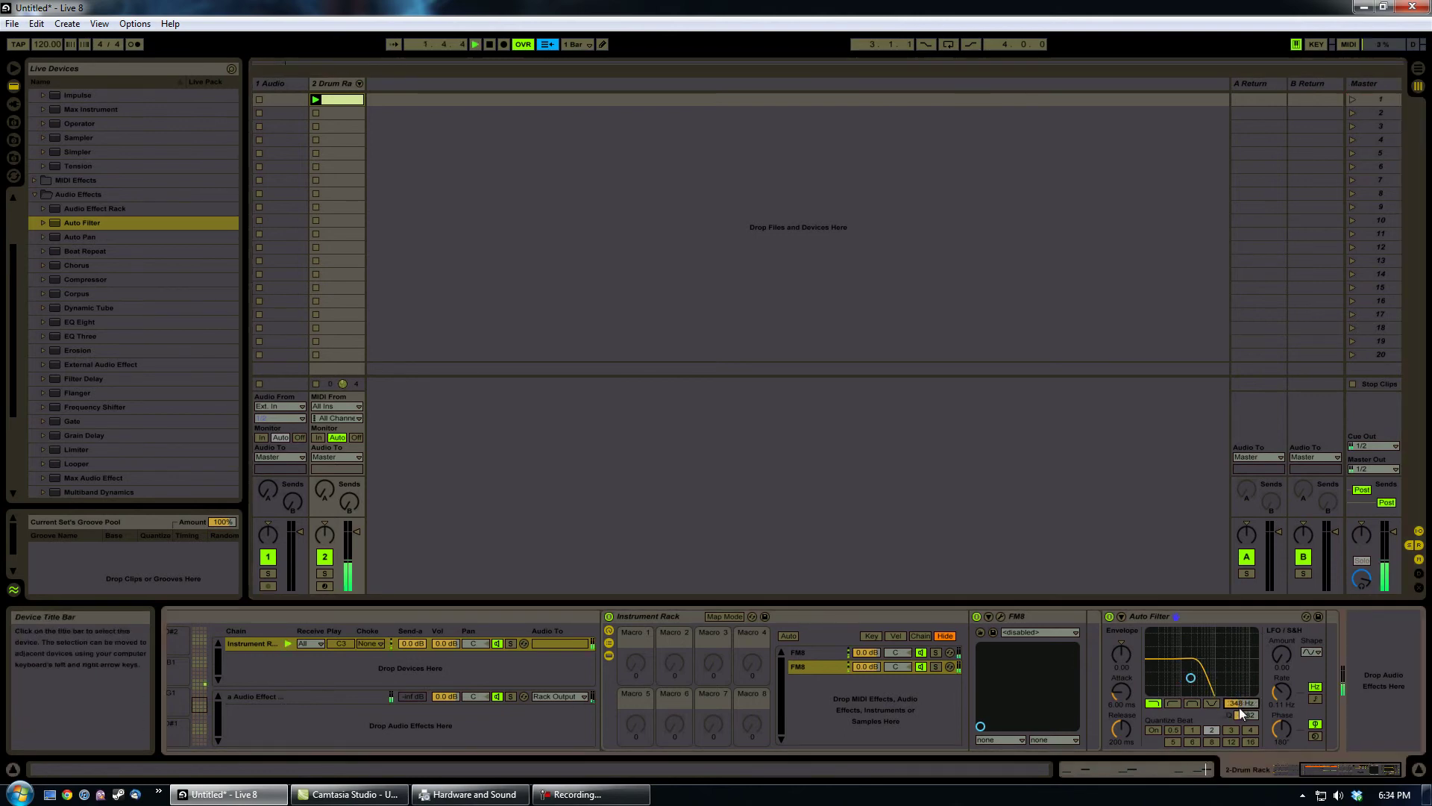
pyautogui.scroll(-5, 1238, 707)
pyautogui.scroll(-4, 1238, 707)
pyautogui.scroll(15, 1240, 707)
pyautogui.scroll(-16, 1238, 707)
pyautogui.click(486, 44)
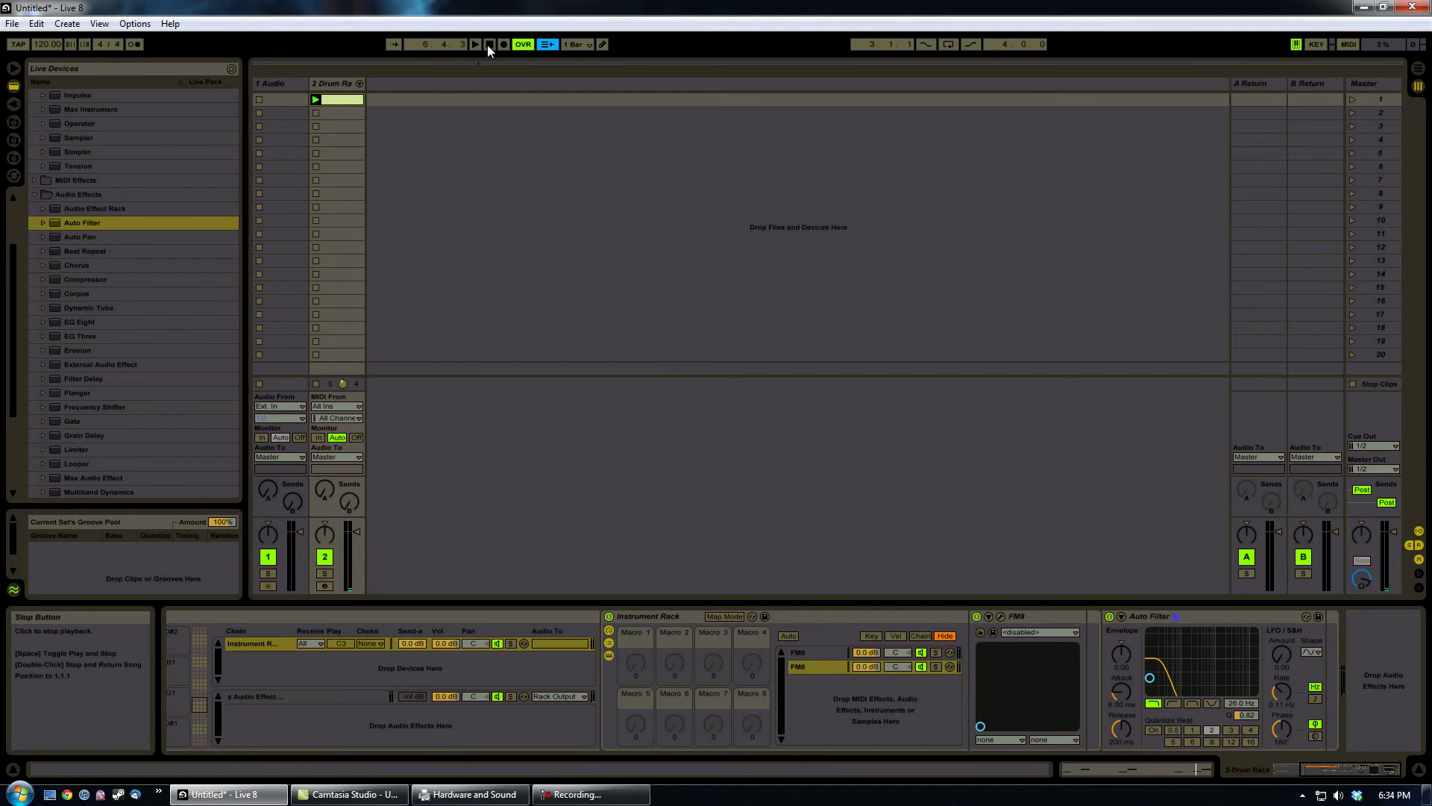
# Step: In Map Mode, map Drum Rack Macro 1 to the Instrument Rack's Macro 1
pyautogui.click(1343, 776)
pyautogui.moveTo(1343, 779)
pyautogui.mouseDown()
pyautogui.moveTo(1395, 777)
pyautogui.moveTo(1347, 773)
pyautogui.mouseUp()
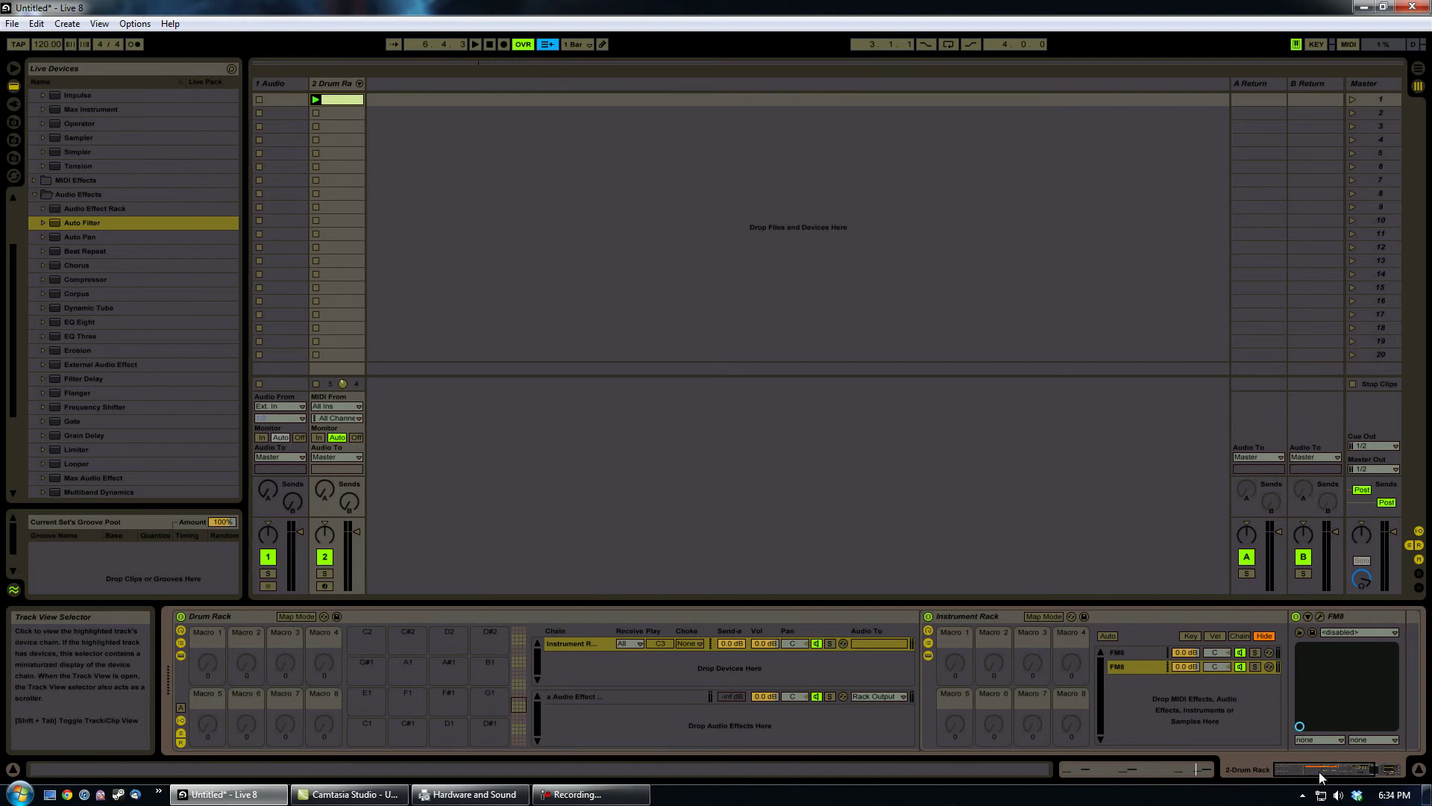
pyautogui.click(307, 616)
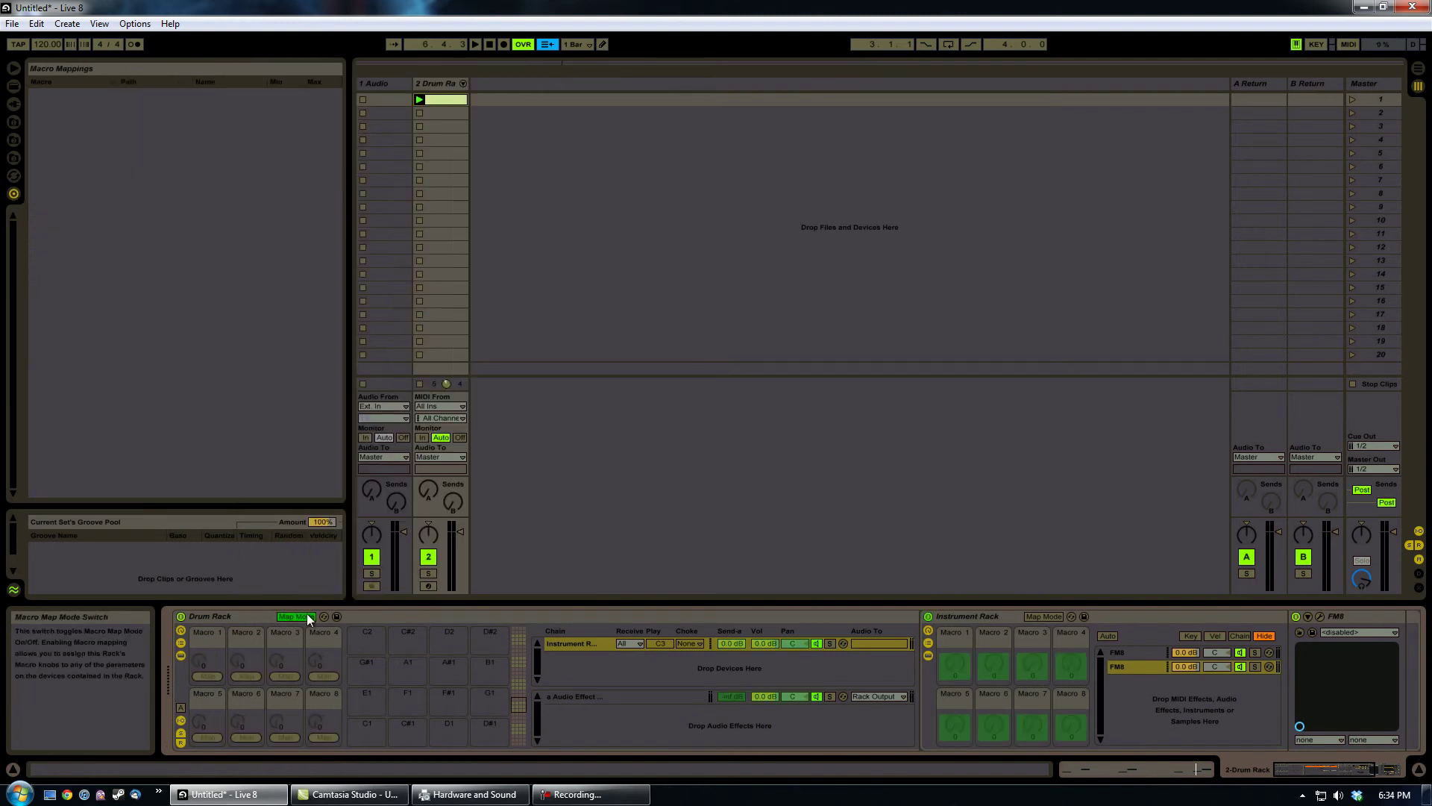
pyautogui.click(212, 656)
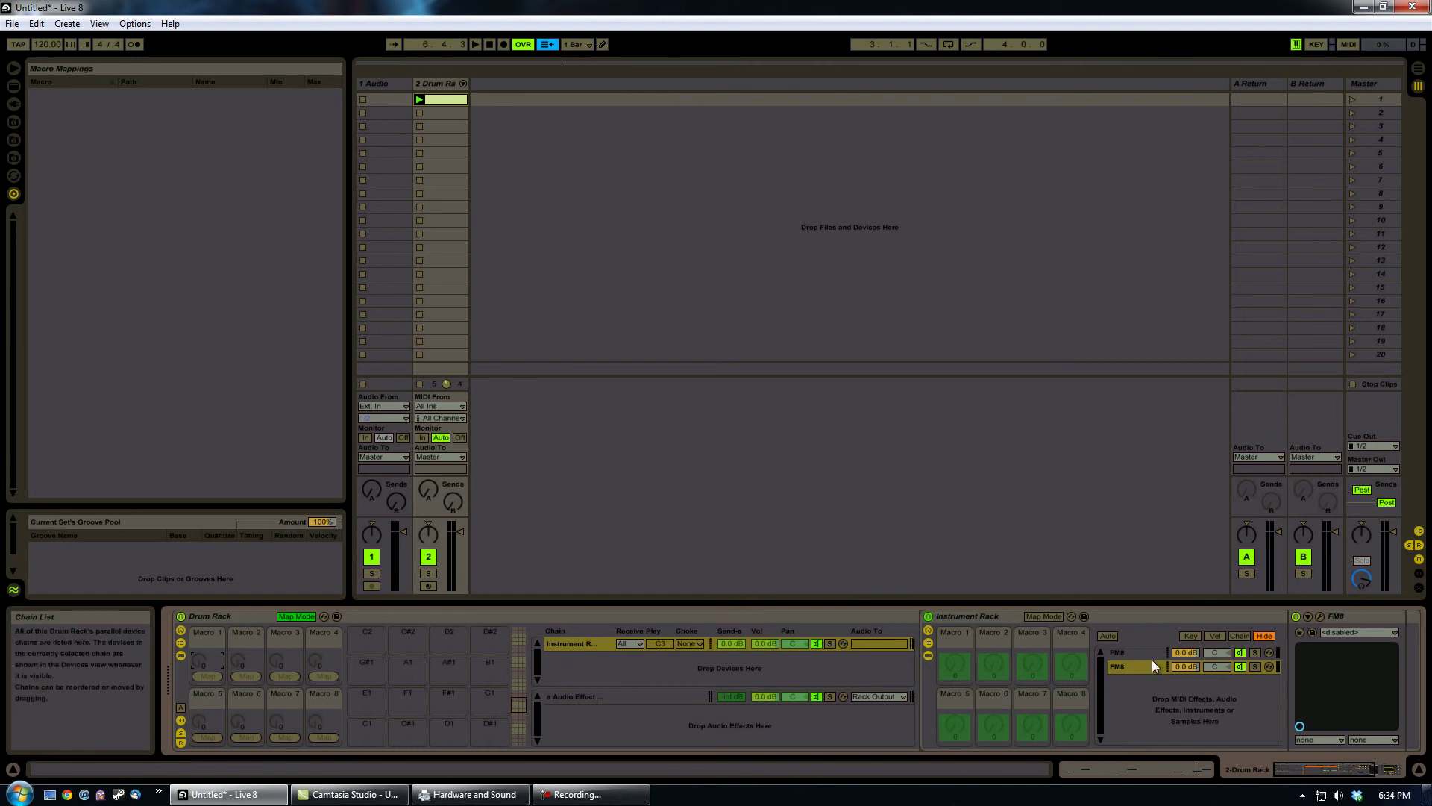
pyautogui.moveTo(1299, 778)
pyautogui.mouseDown()
pyautogui.moveTo(1335, 778)
pyautogui.moveTo(1304, 778)
pyautogui.mouseUp()
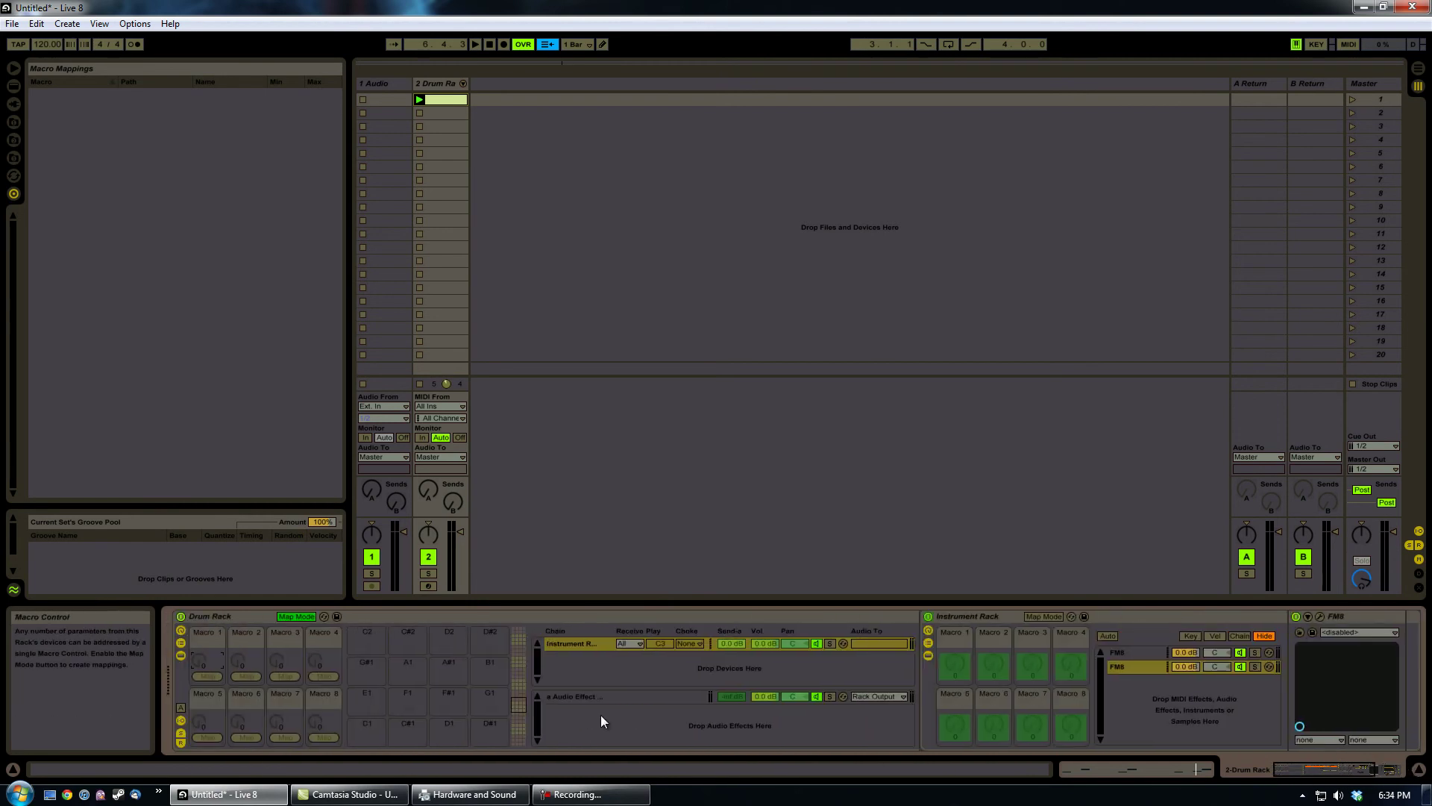
pyautogui.click(957, 669)
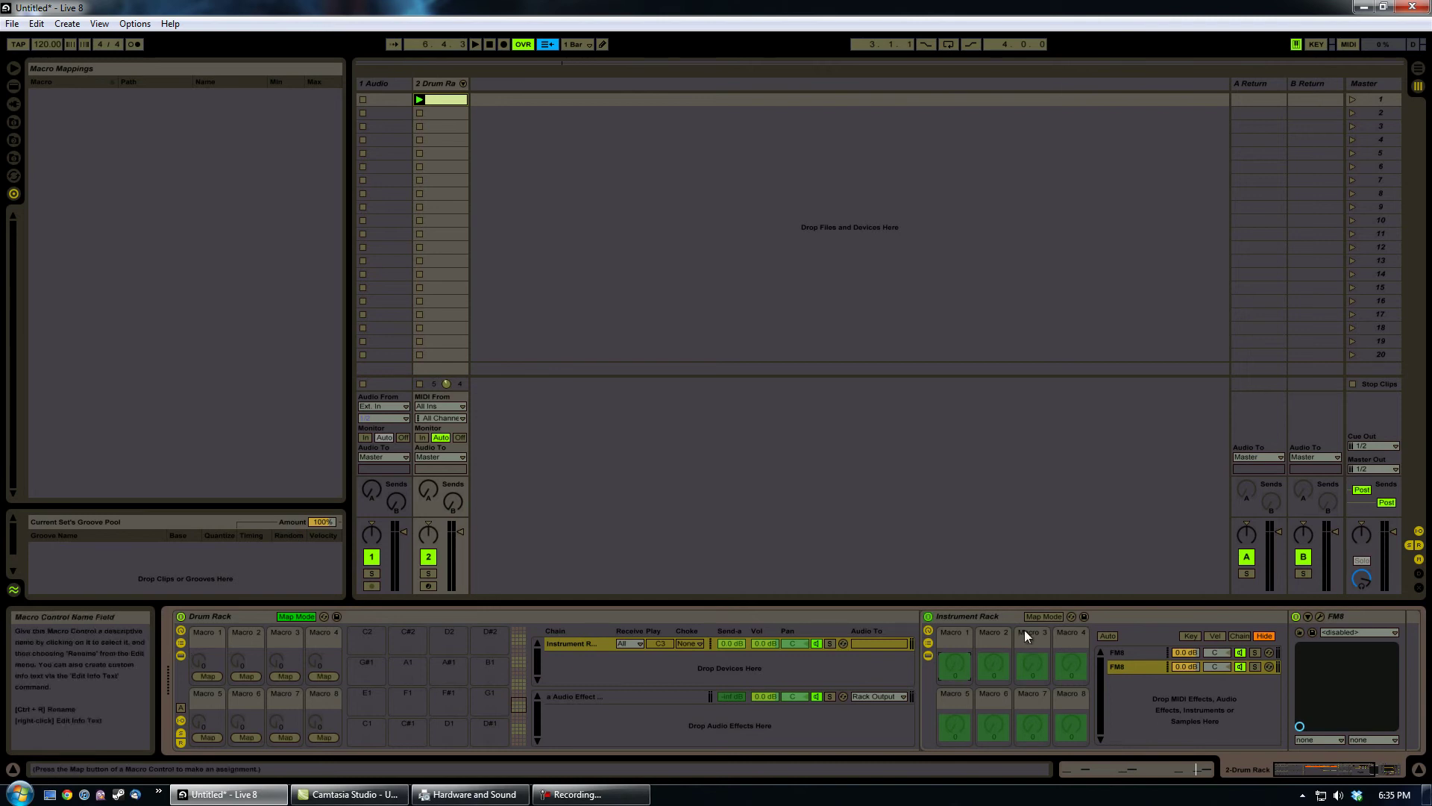
pyautogui.click(209, 677)
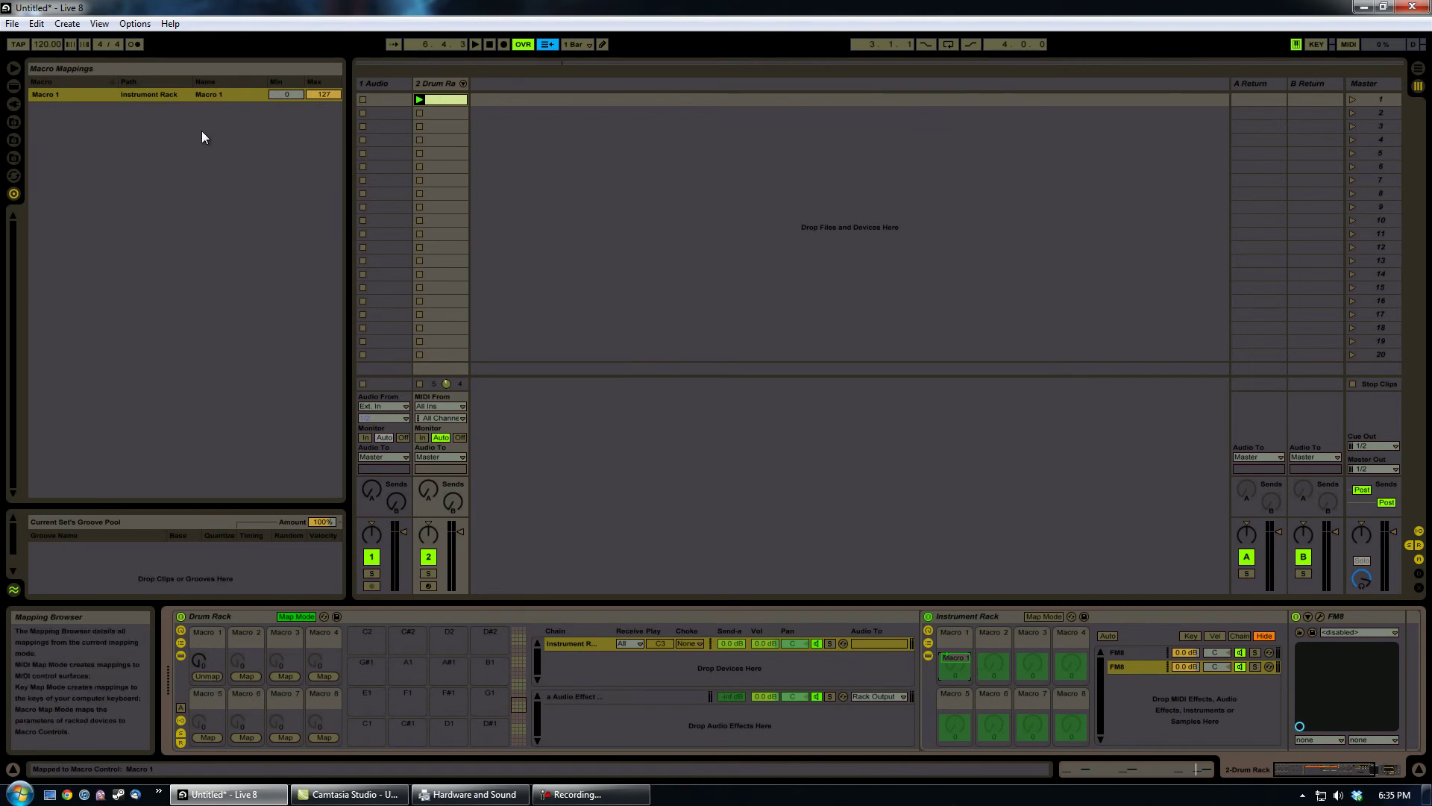
# Step: Also map Drum Rack Macro 1 to the chain's Send-a level, then exit Map Mode
pyautogui.click(733, 646)
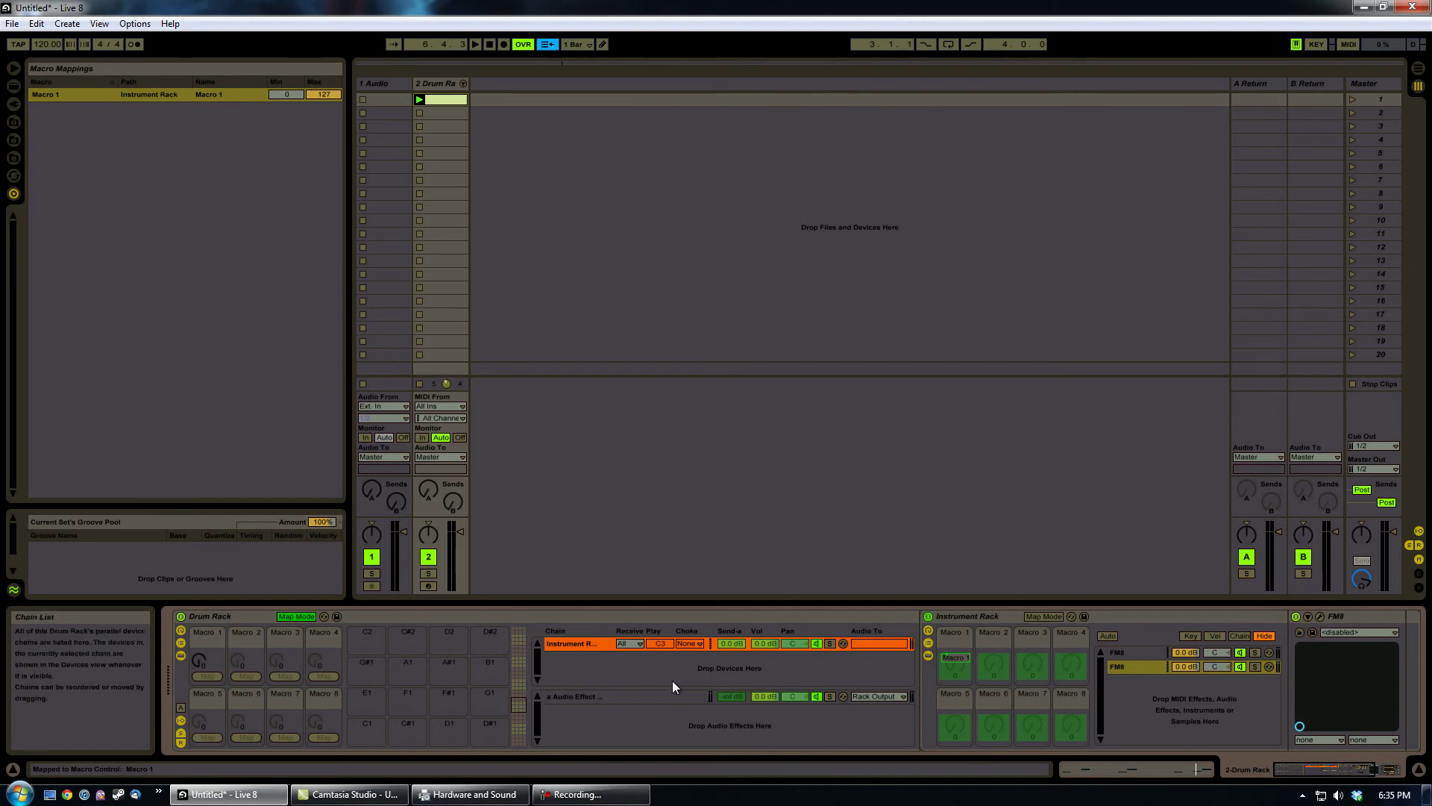
pyautogui.click(723, 647)
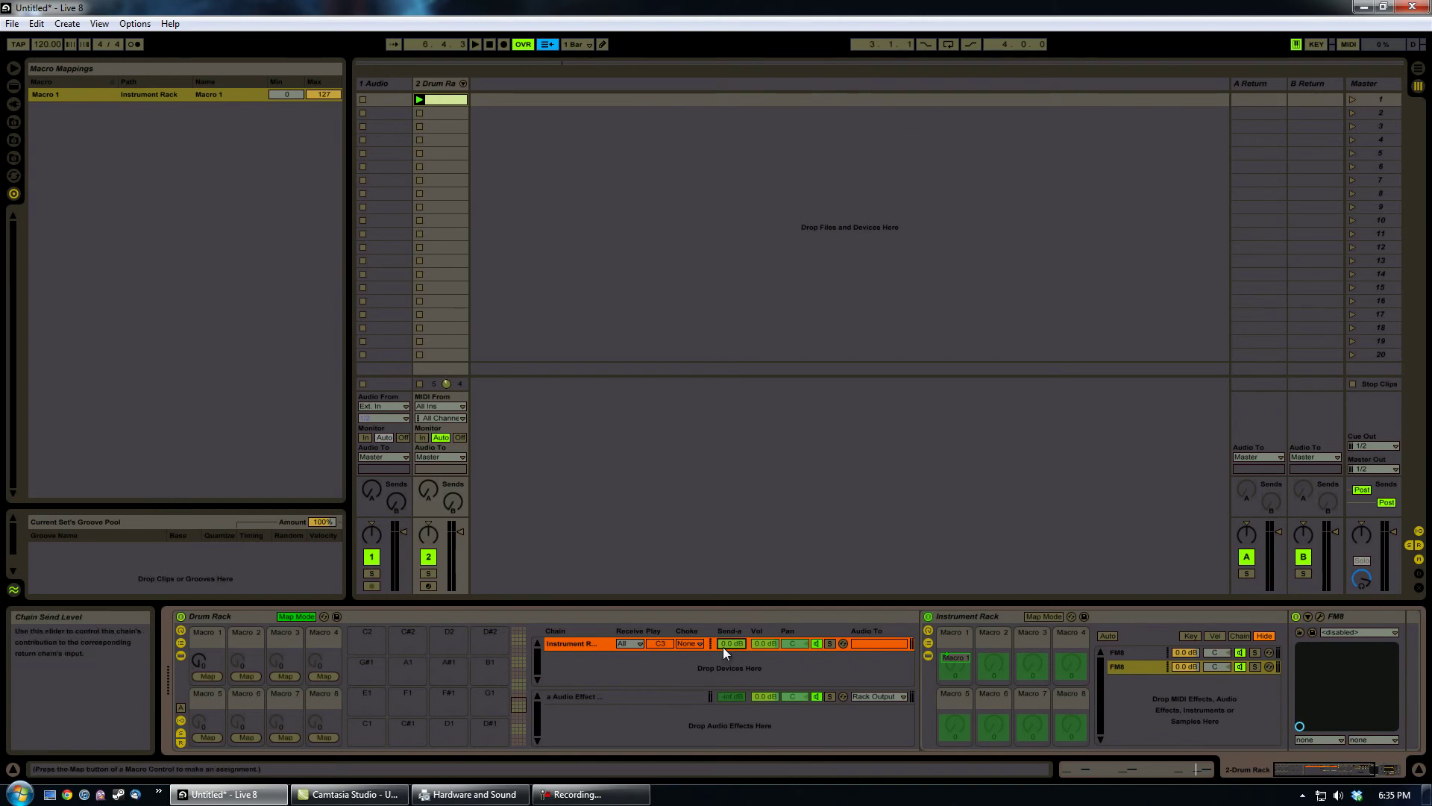
pyautogui.click(205, 676)
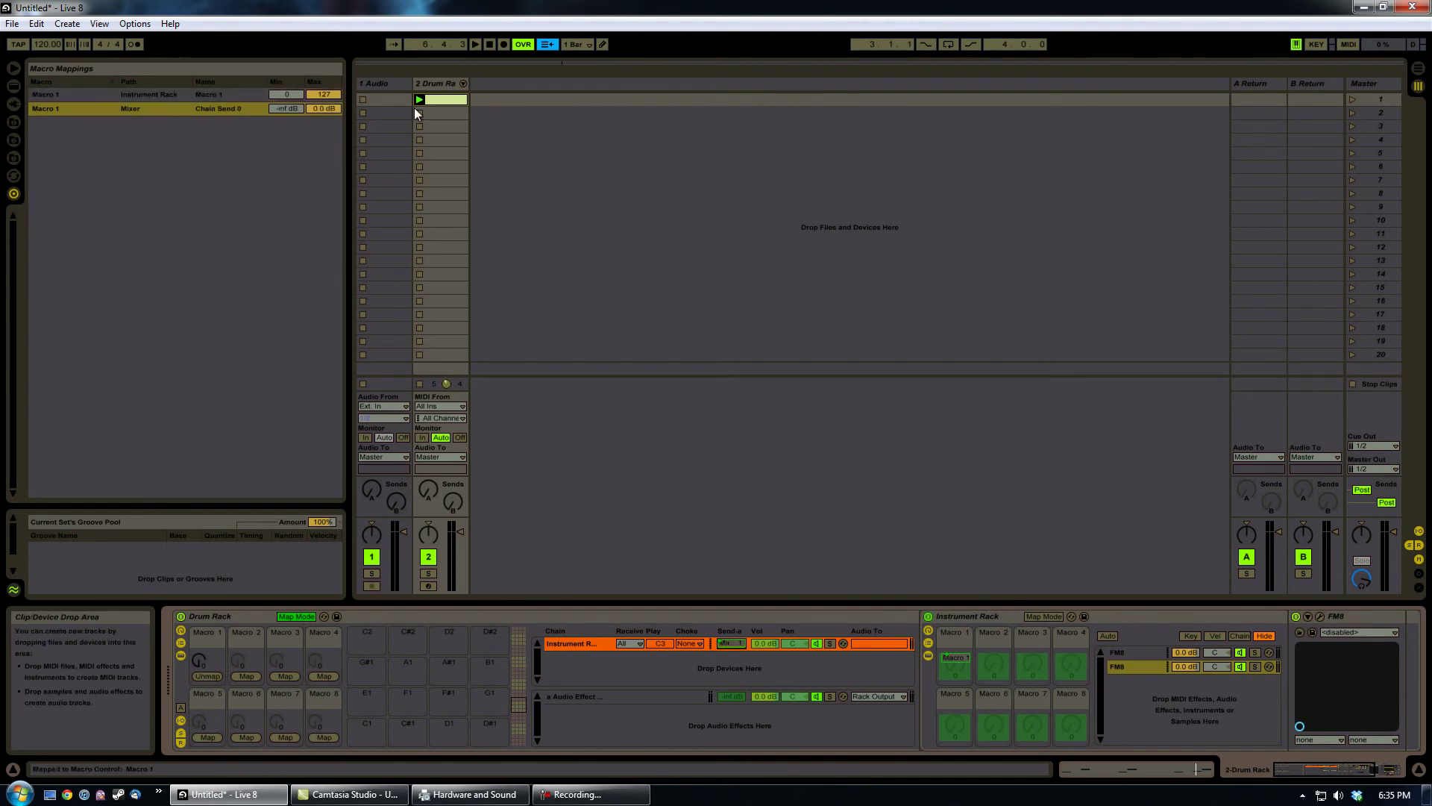
pyautogui.click(303, 616)
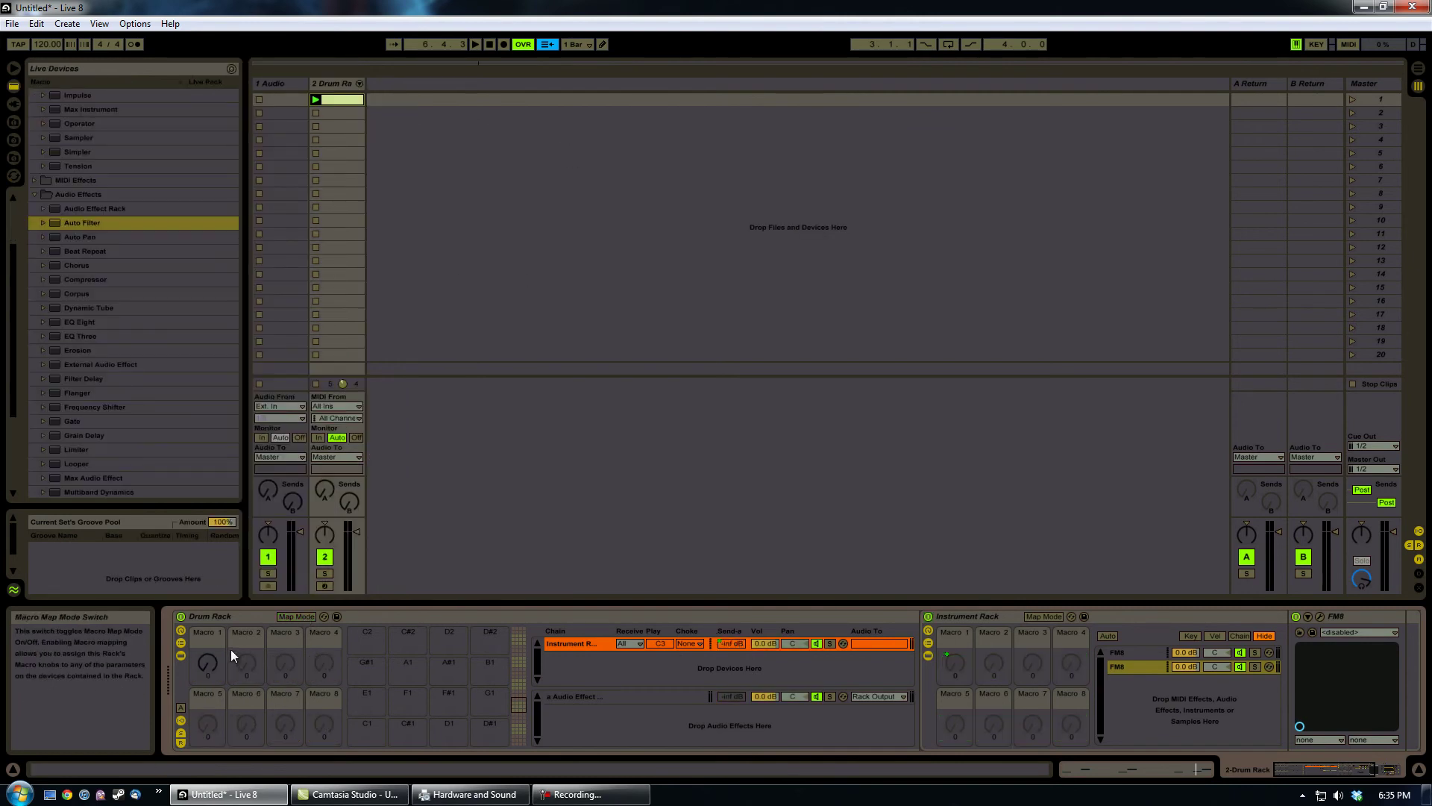
# Step: Raise Drum Rack Macro 1, then lower it to about 76, checking that the linked send follows
pyautogui.moveTo(214, 664); pyautogui.dragTo(213, 664)
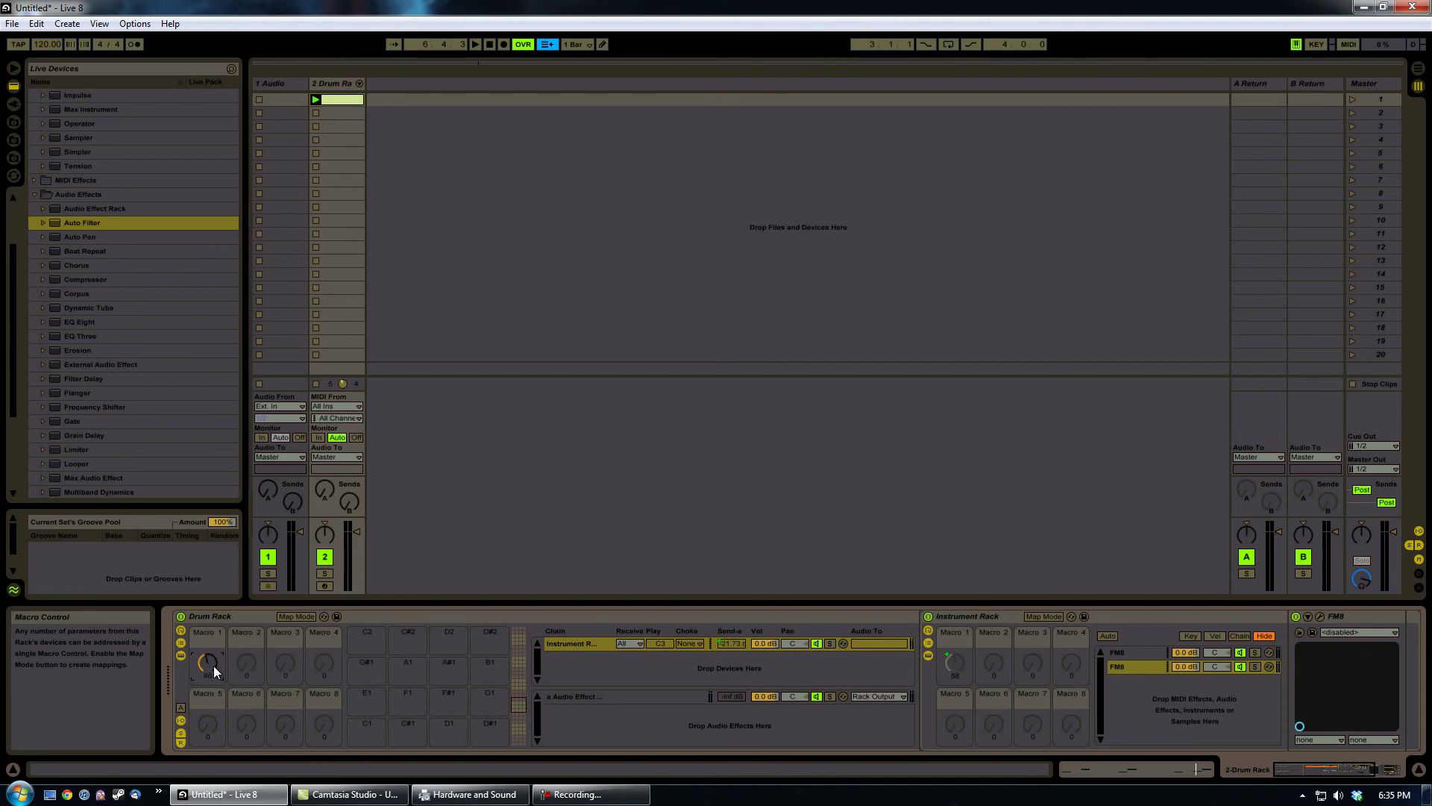
pyautogui.moveTo(213, 664); pyautogui.dragTo(214, 661)
pyautogui.moveTo(210, 664); pyautogui.dragTo(211, 672)
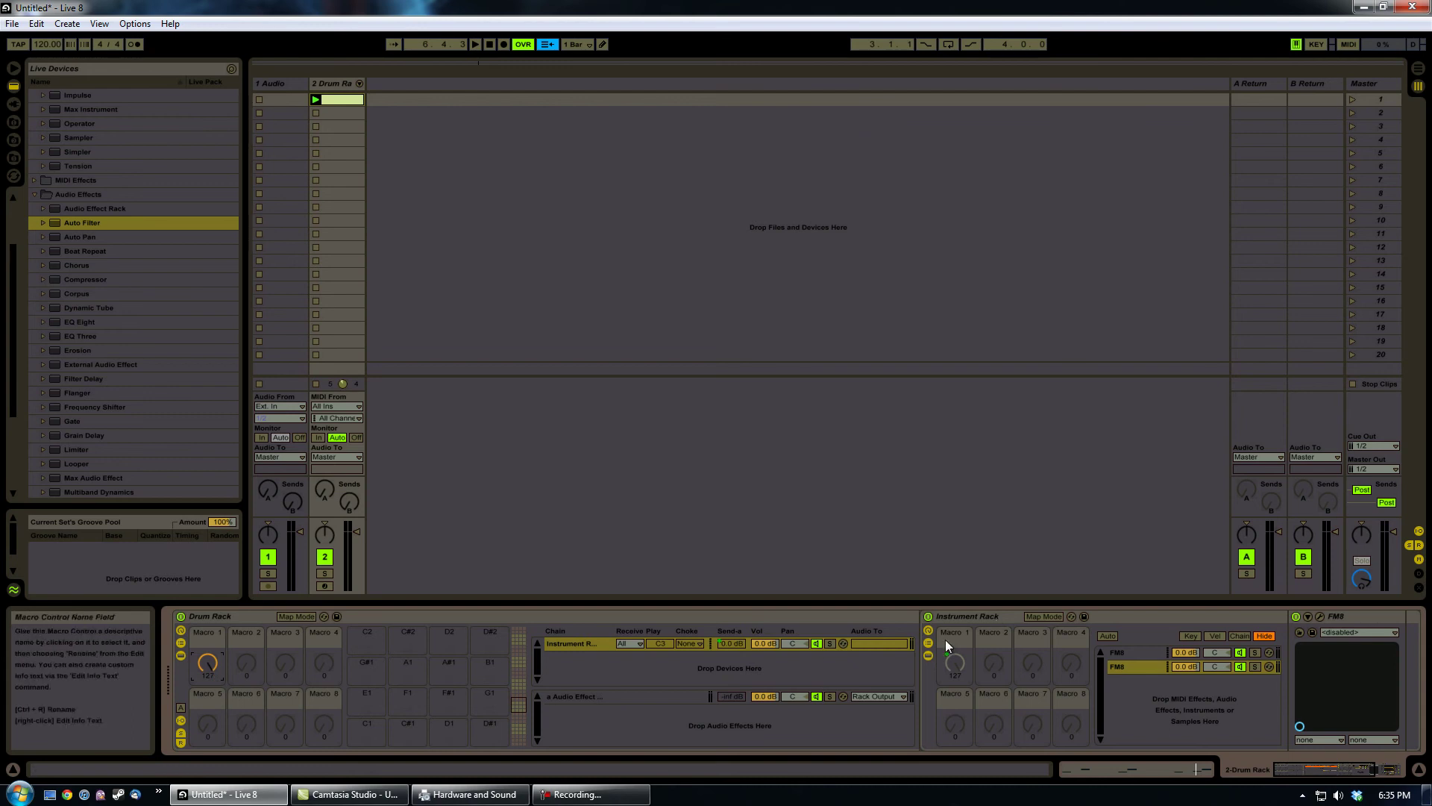
pyautogui.click(1337, 768)
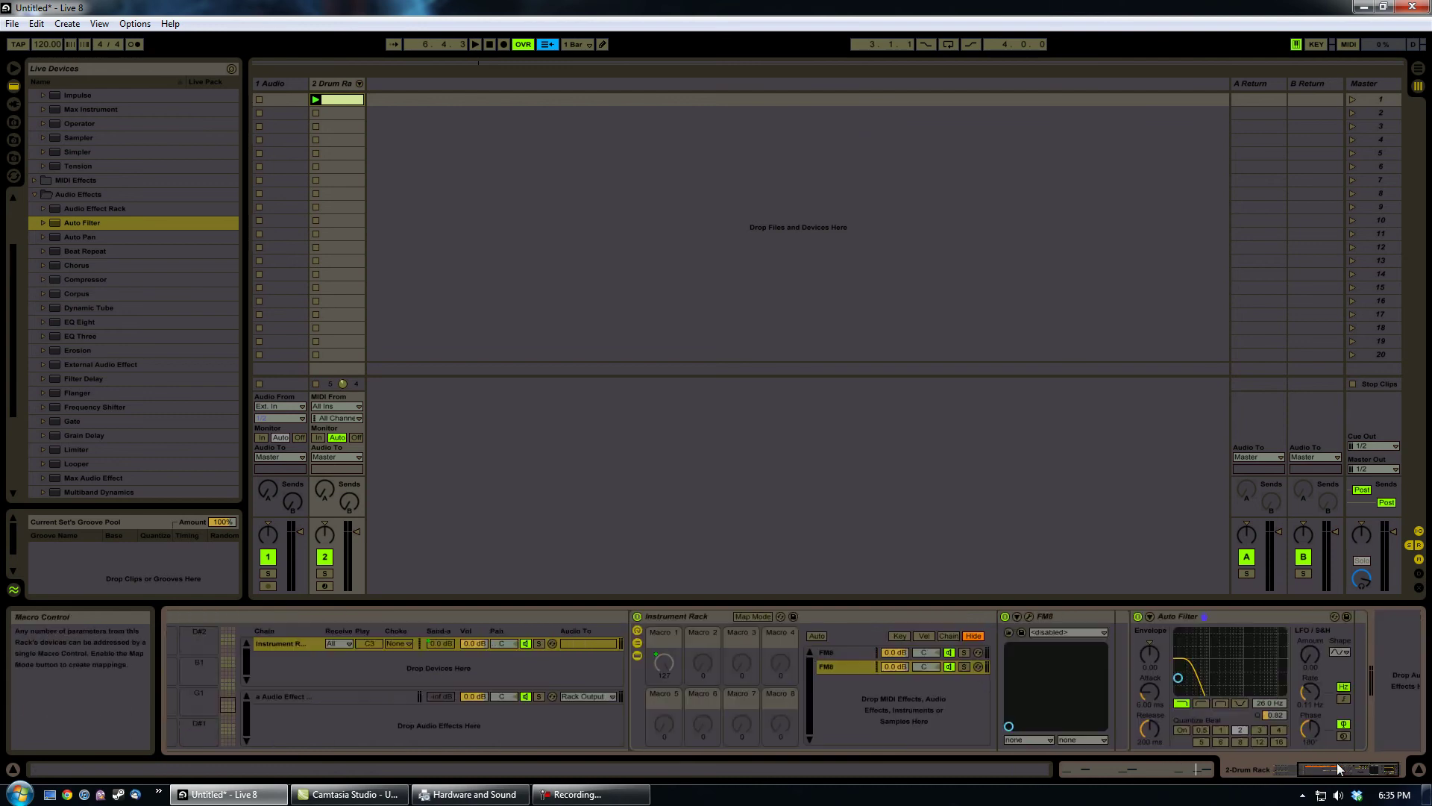
# Step: Map Instrument Rack Macro 1 to the first FM8 chain's volume, inverted from 0.0 dB to -inf dB
pyautogui.click(668, 622)
pyautogui.click(723, 616)
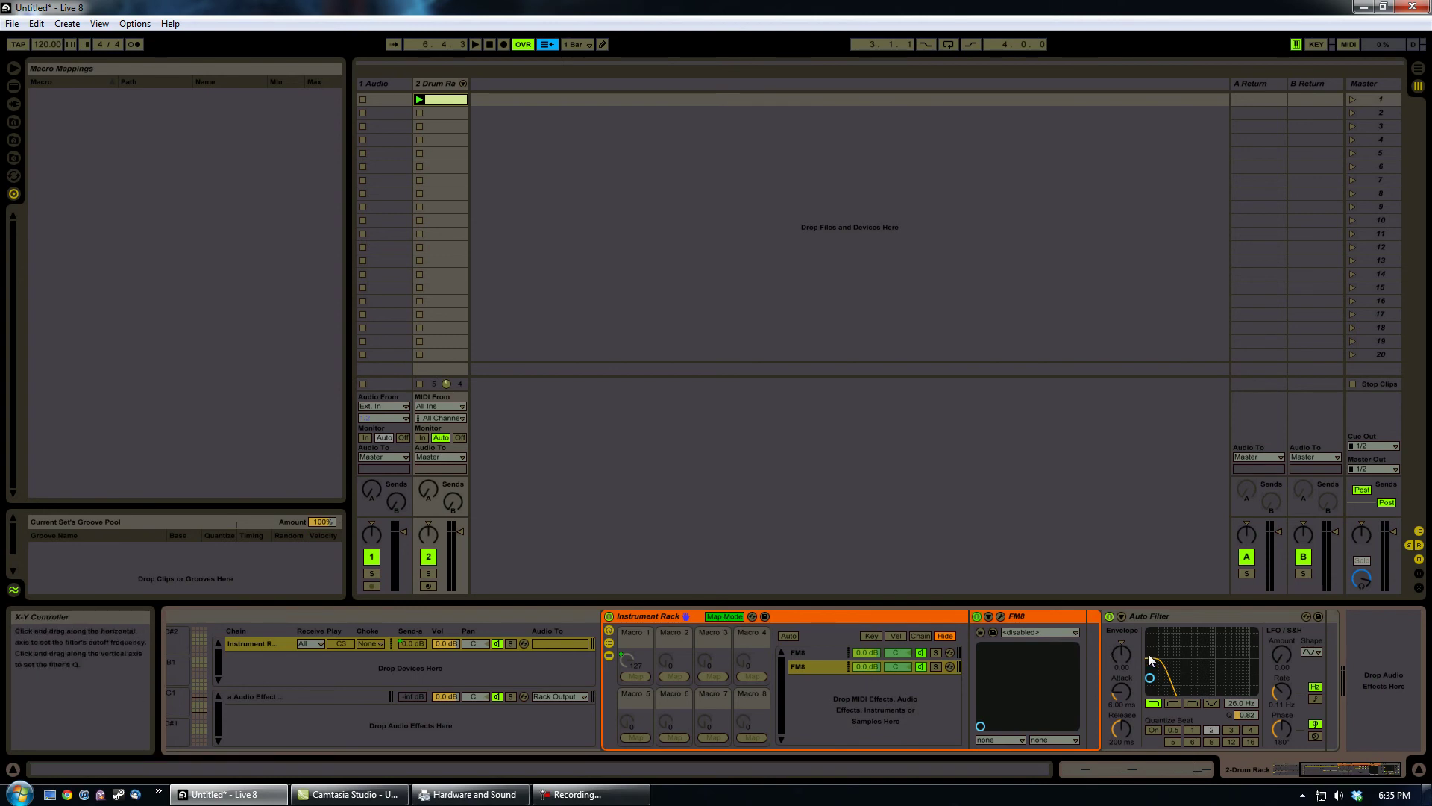
pyautogui.click(874, 655)
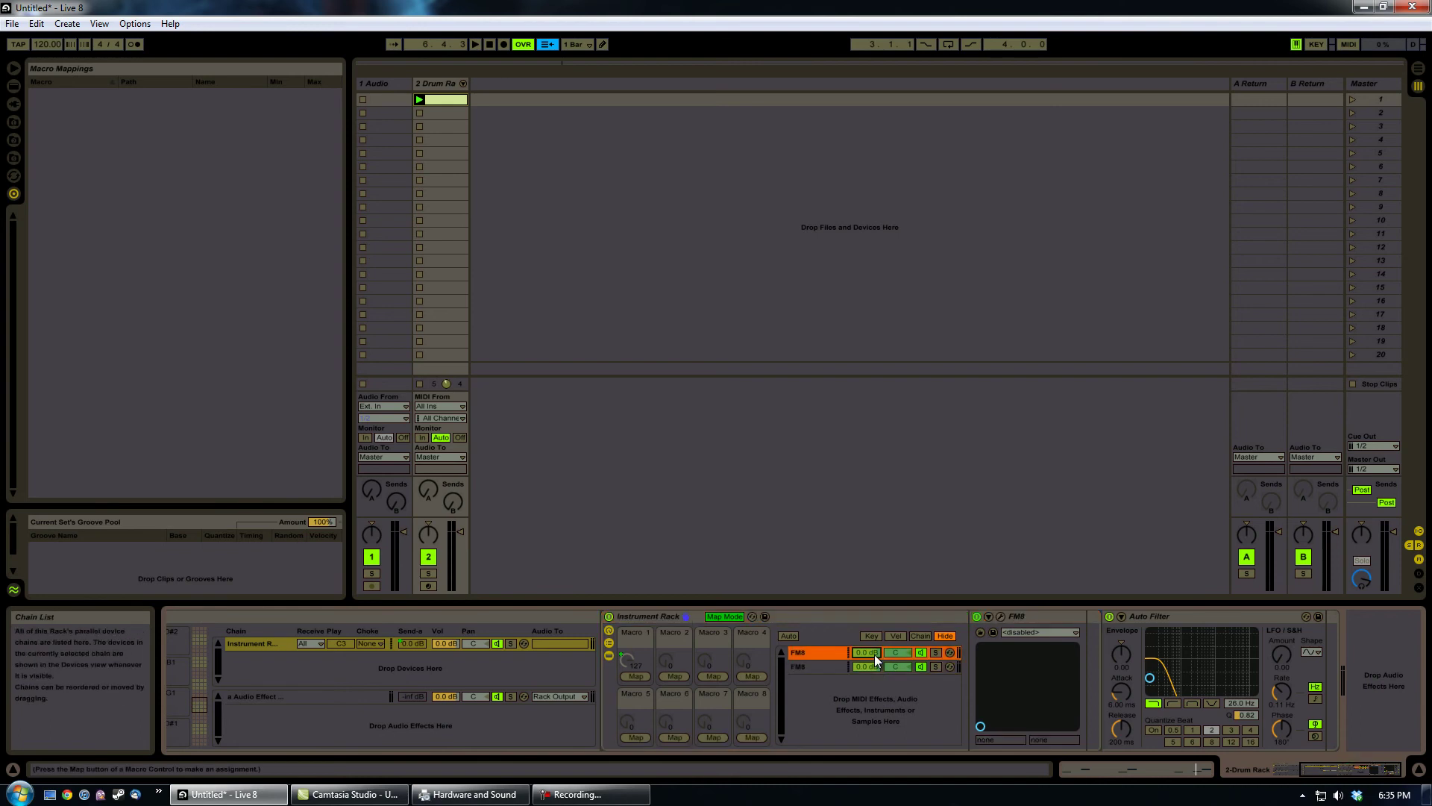
pyautogui.click(645, 678)
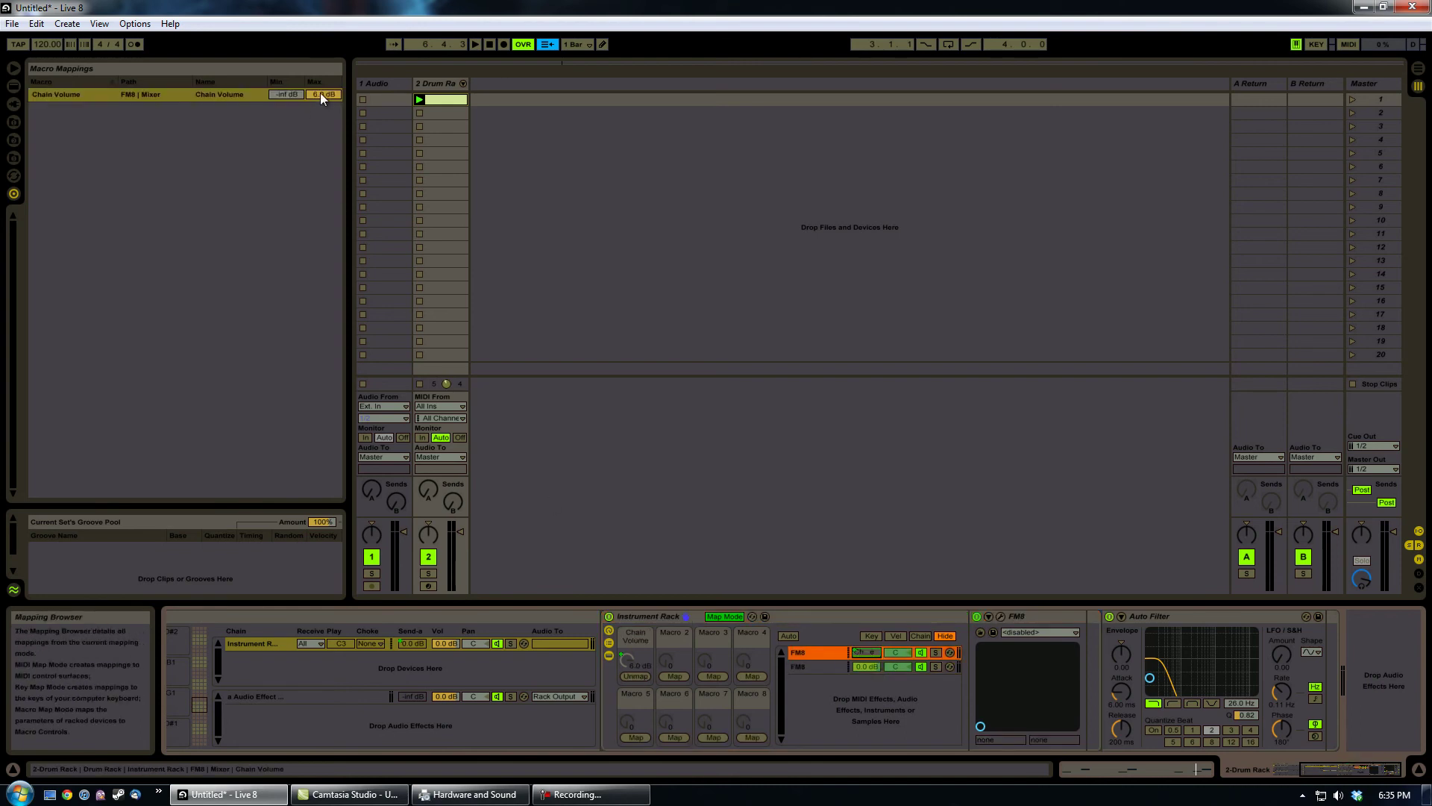
pyautogui.moveTo(320, 93); pyautogui.dragTo(290, 92)
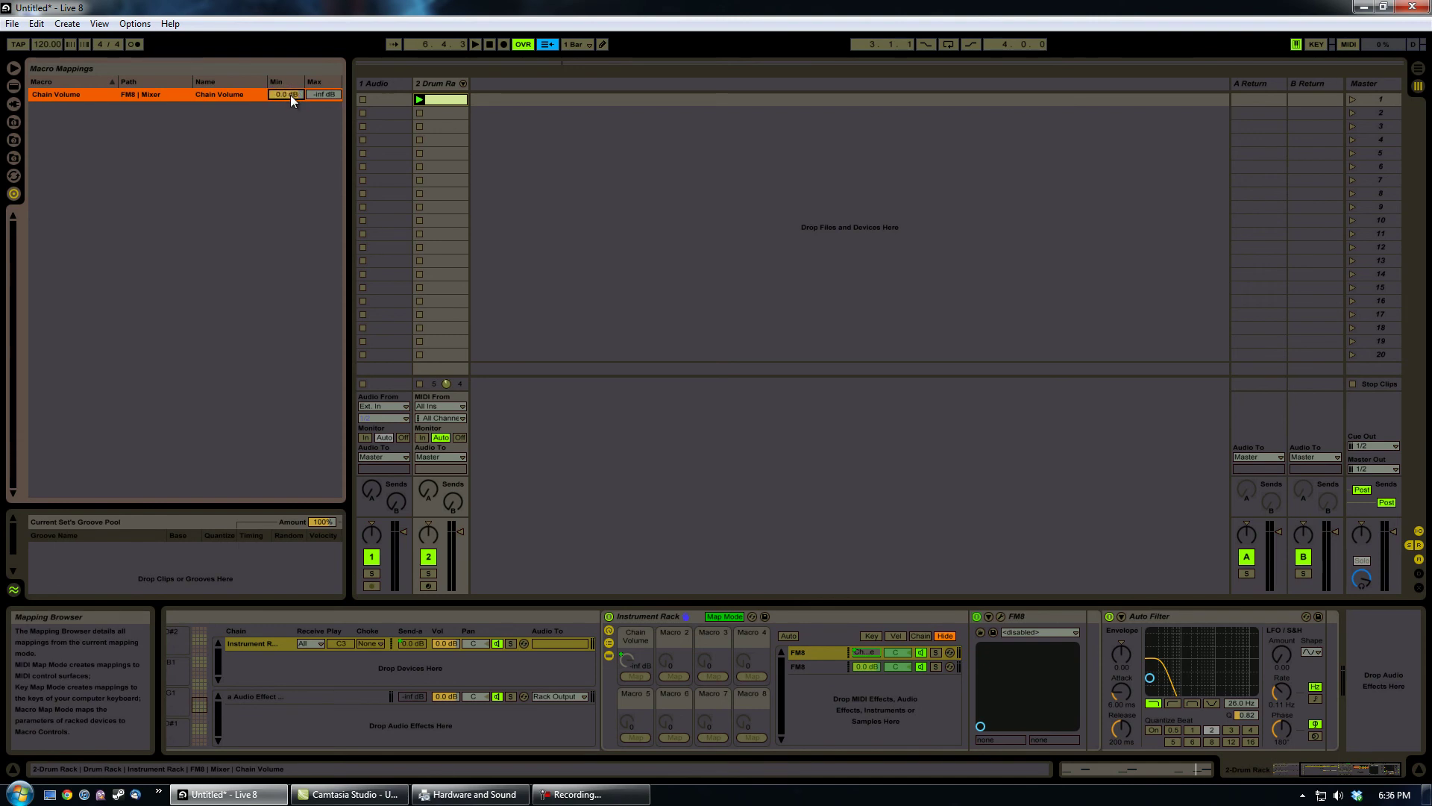
pyautogui.click(731, 616)
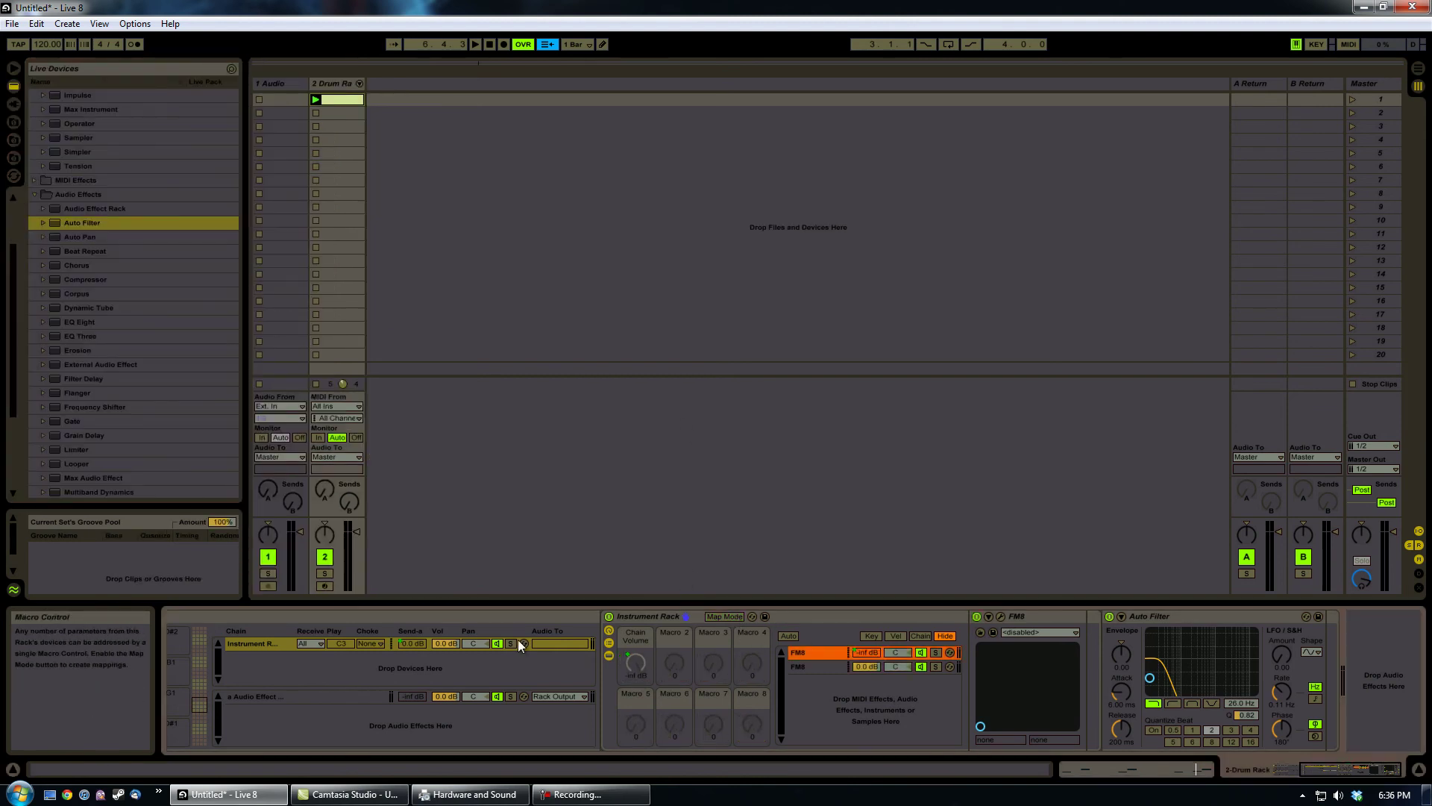
pyautogui.moveTo(1335, 766); pyautogui.dragTo(1292, 768)
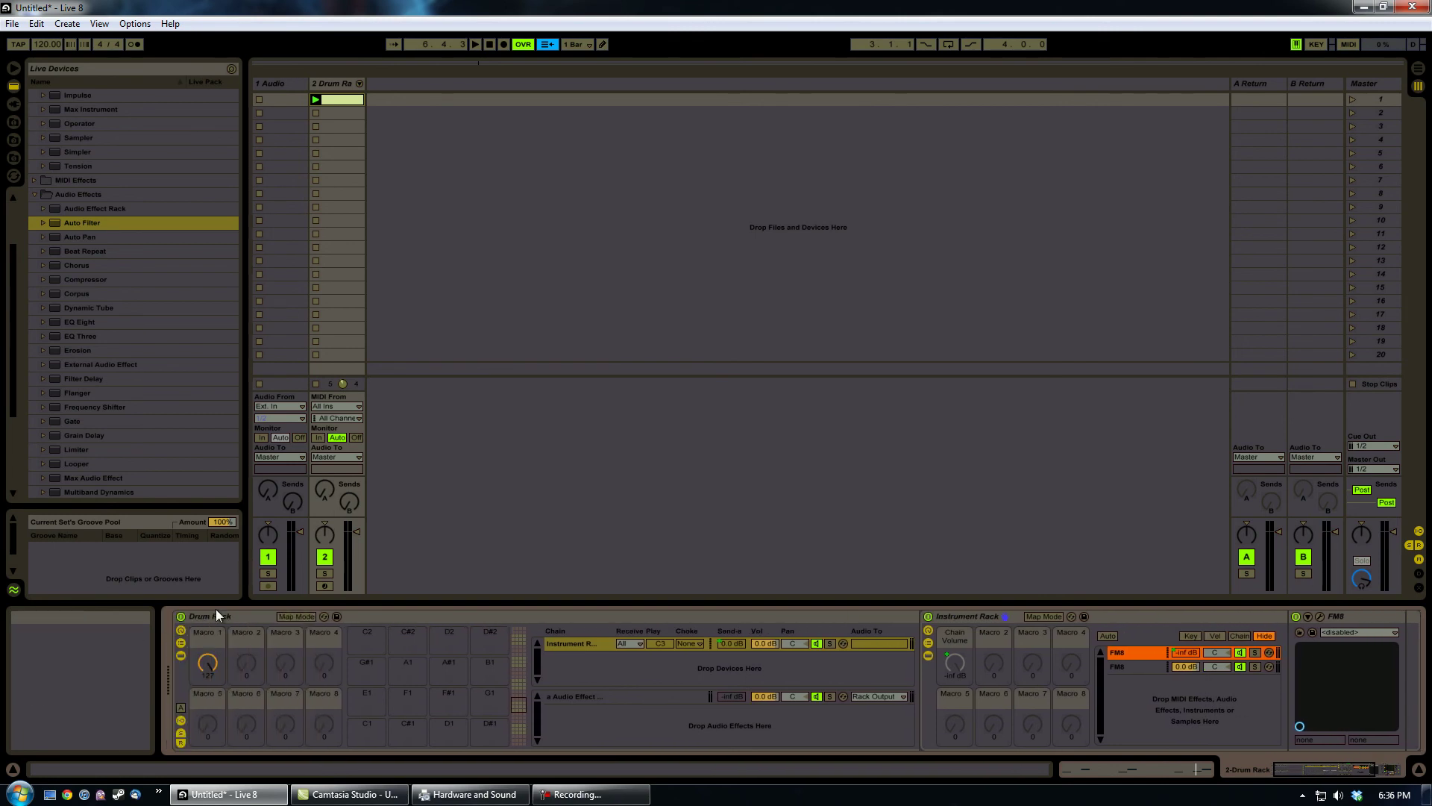
# Step: Map Drum Rack Macro 1 to the Auto Filter Frequency, spanning up to 19.9 kHz
pyautogui.moveTo(205, 666); pyautogui.dragTo(207, 663)
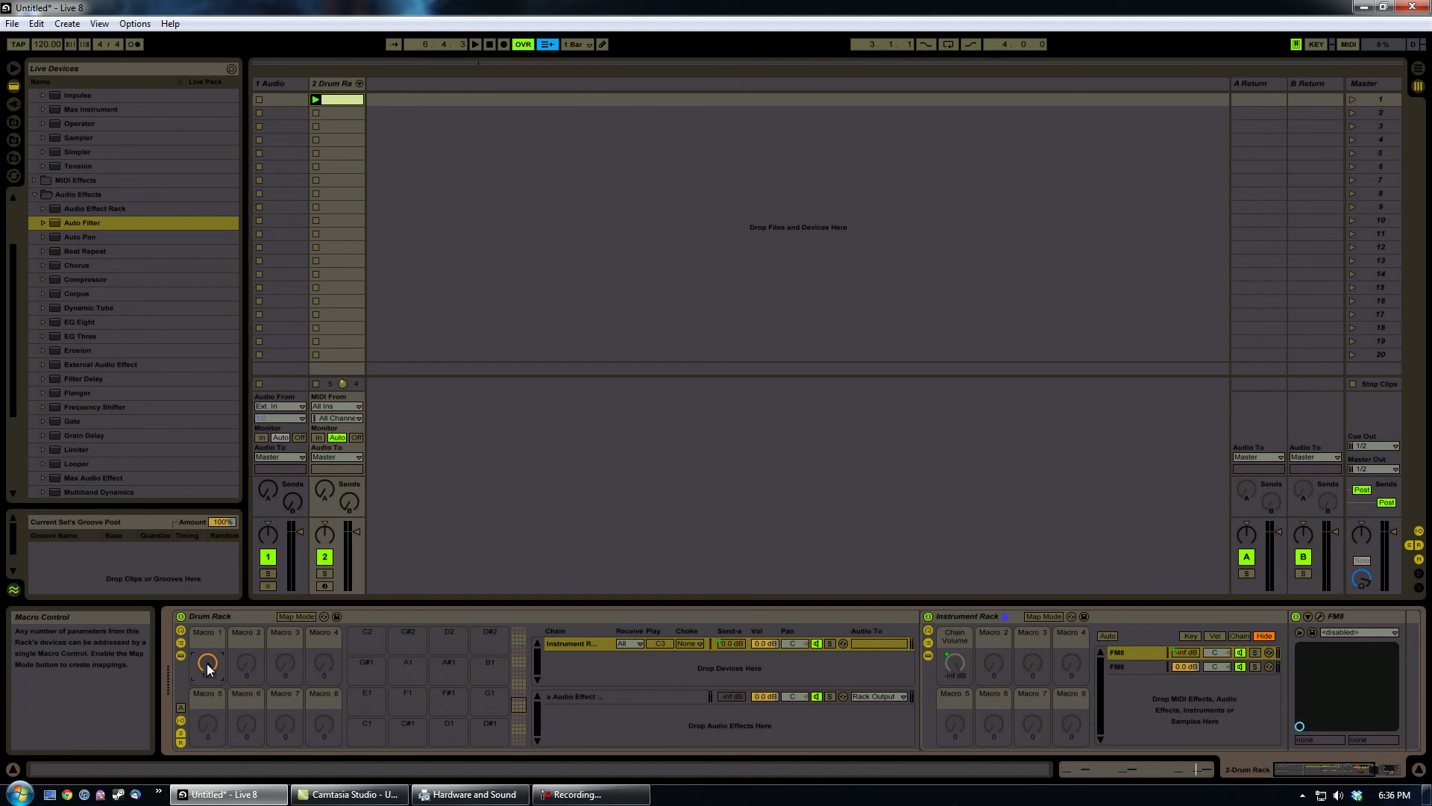
pyautogui.click(298, 616)
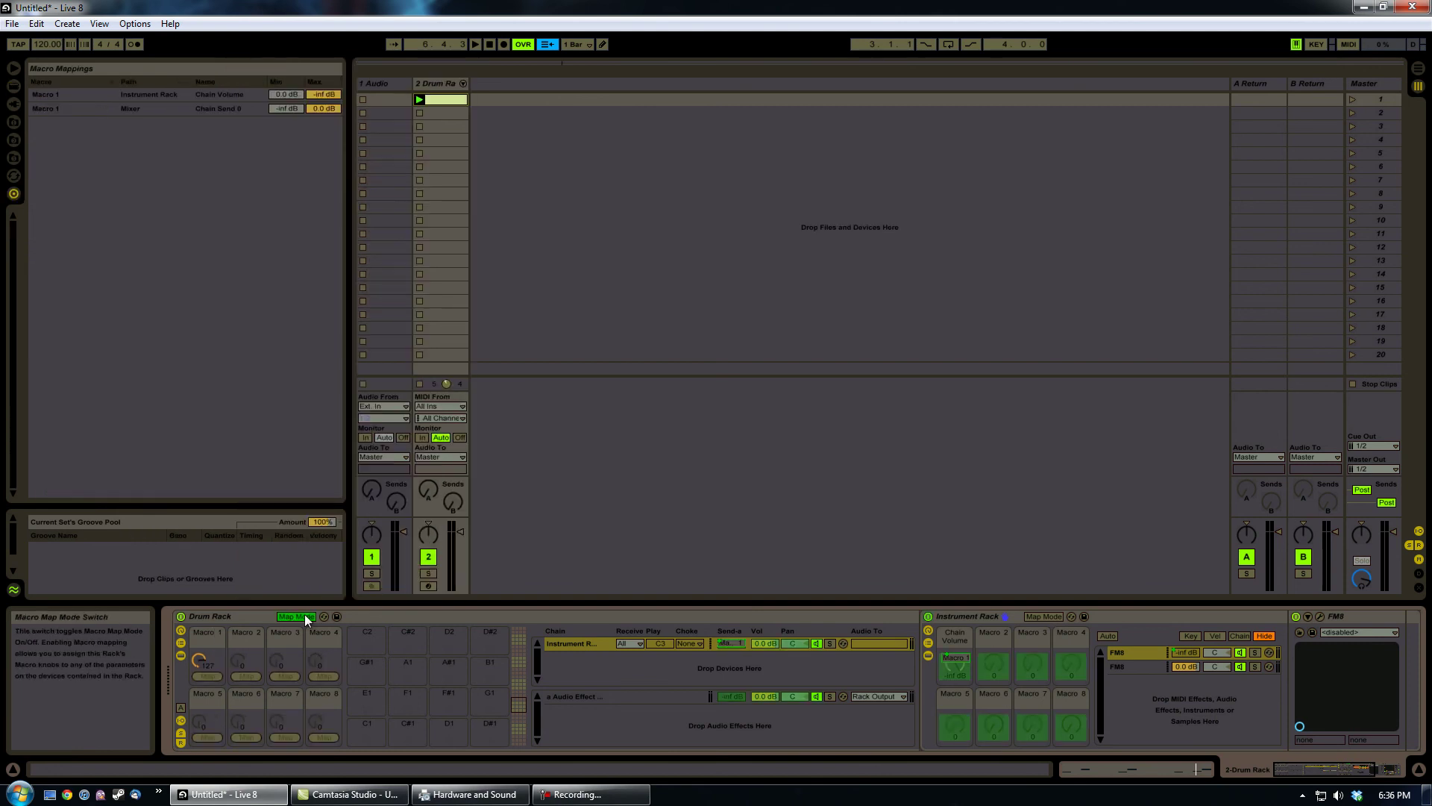
pyautogui.scroll(-5, 1293, 751)
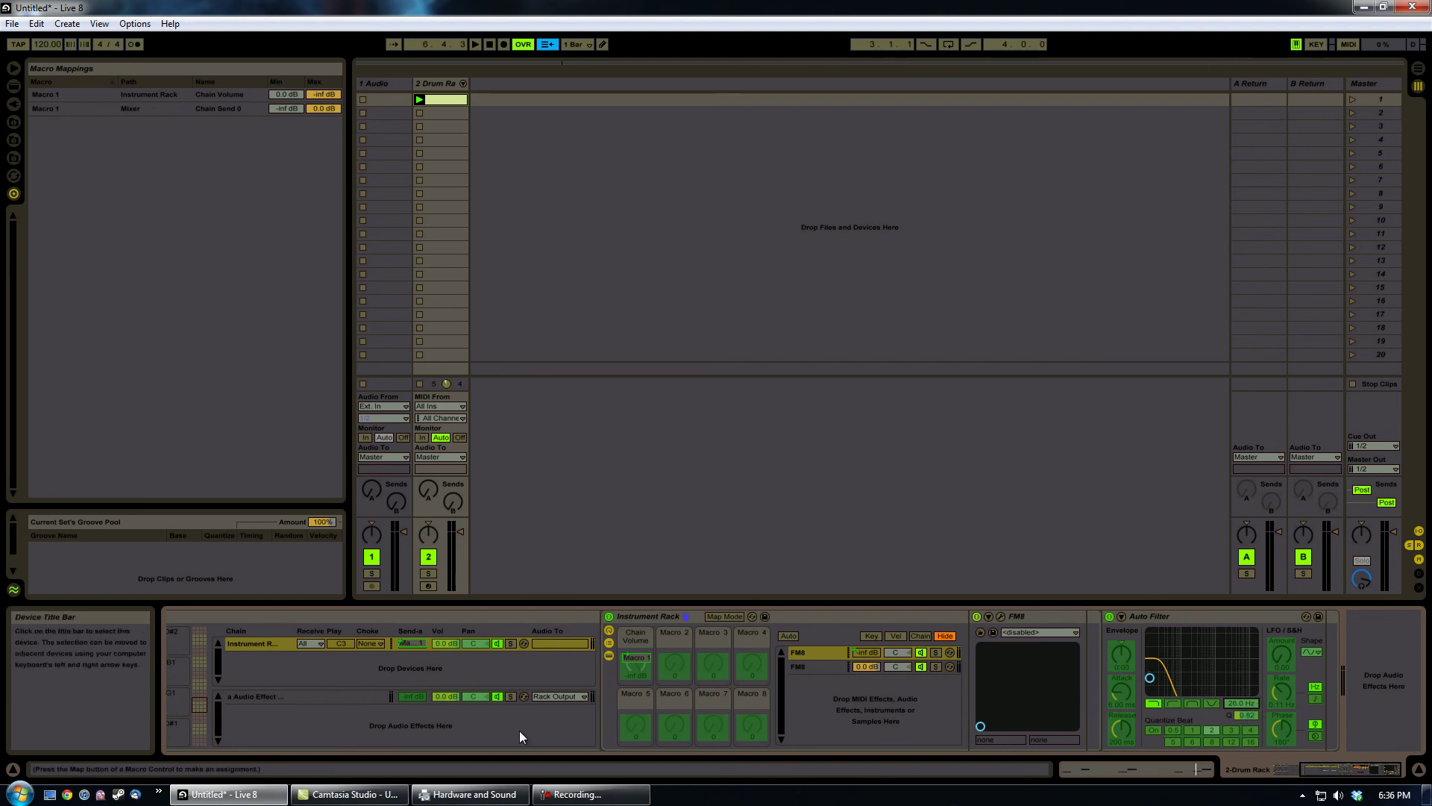
pyautogui.scroll(5, 522, 737)
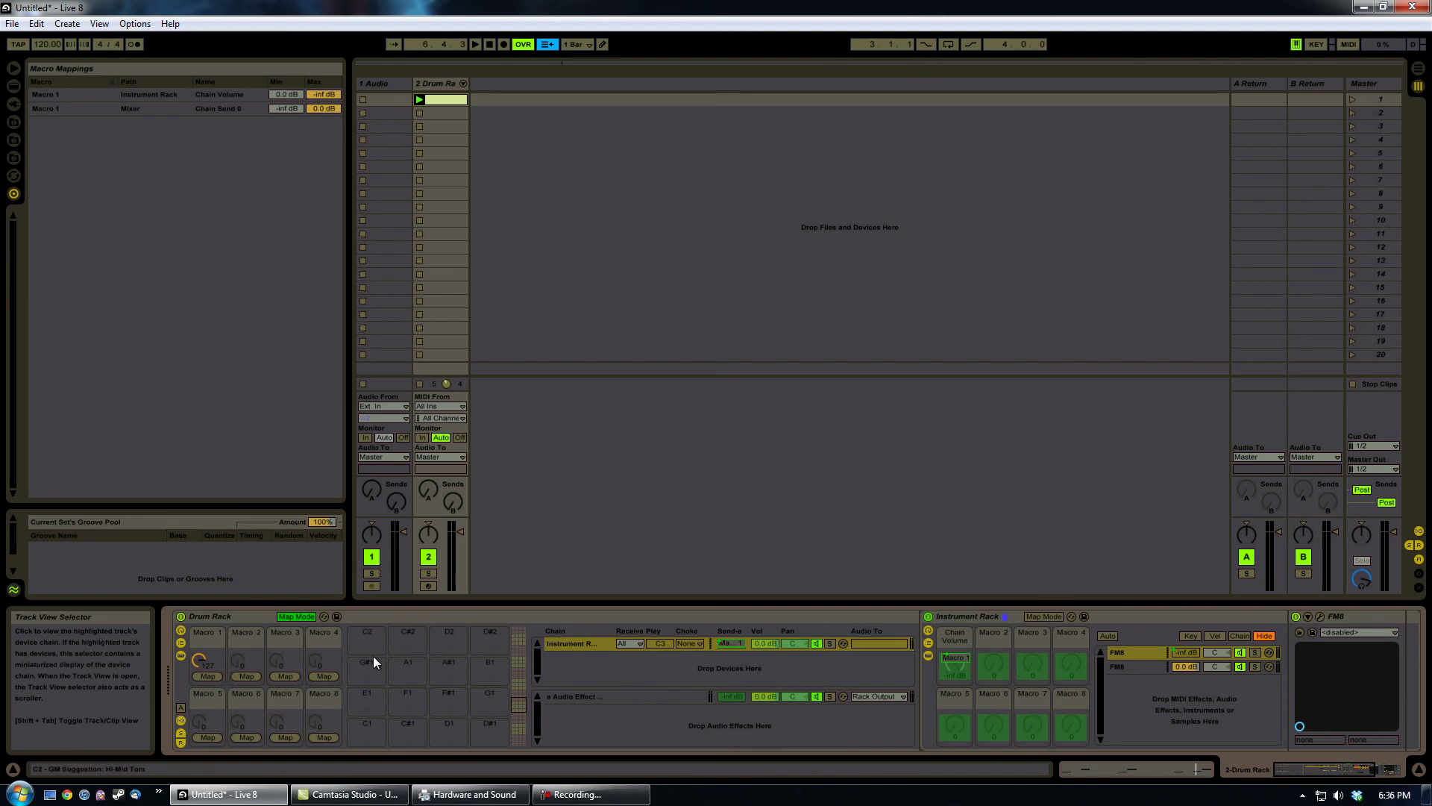
pyautogui.click(208, 676)
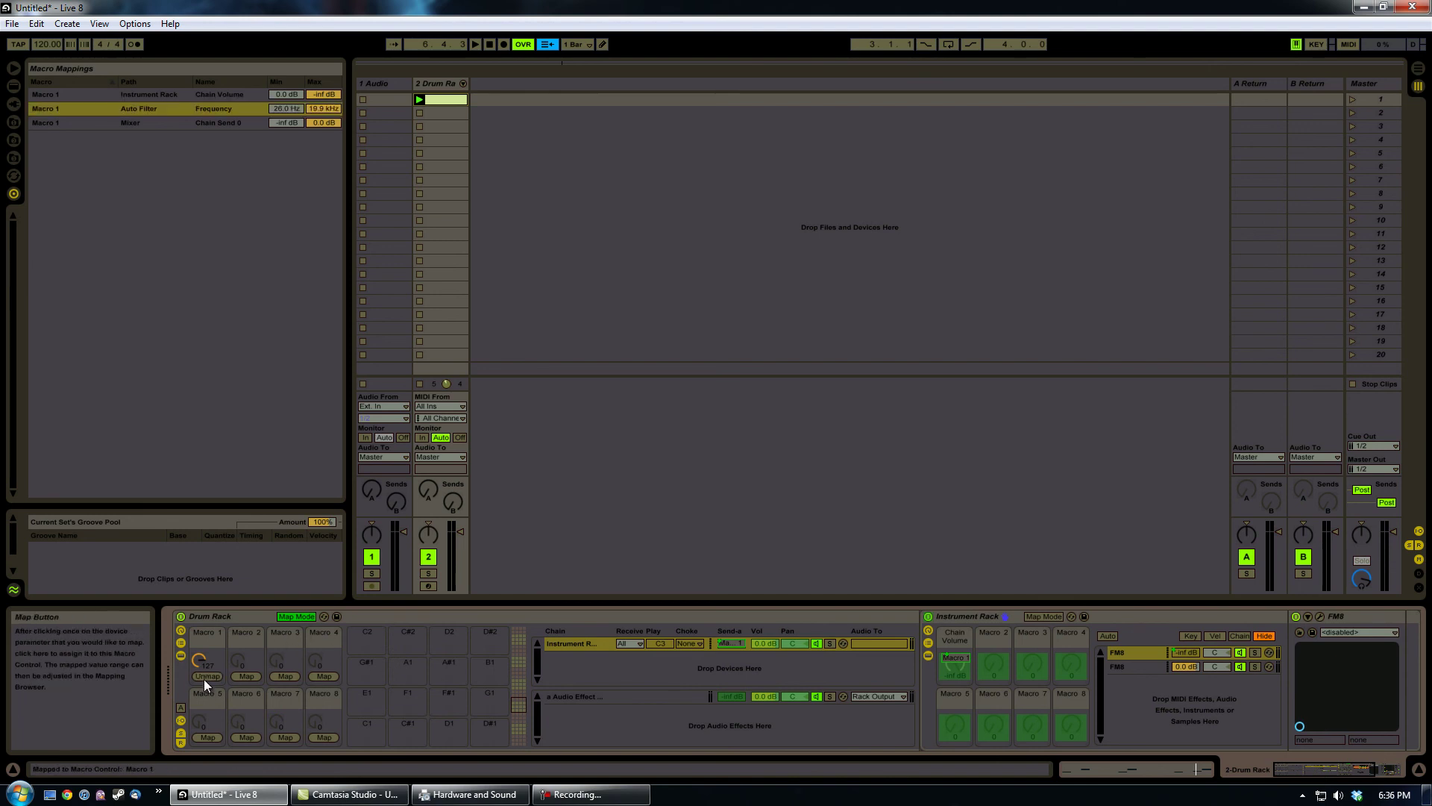
pyautogui.click(298, 616)
# Step: Hide the Instrument Rack's chain list
pyautogui.click(1332, 774)
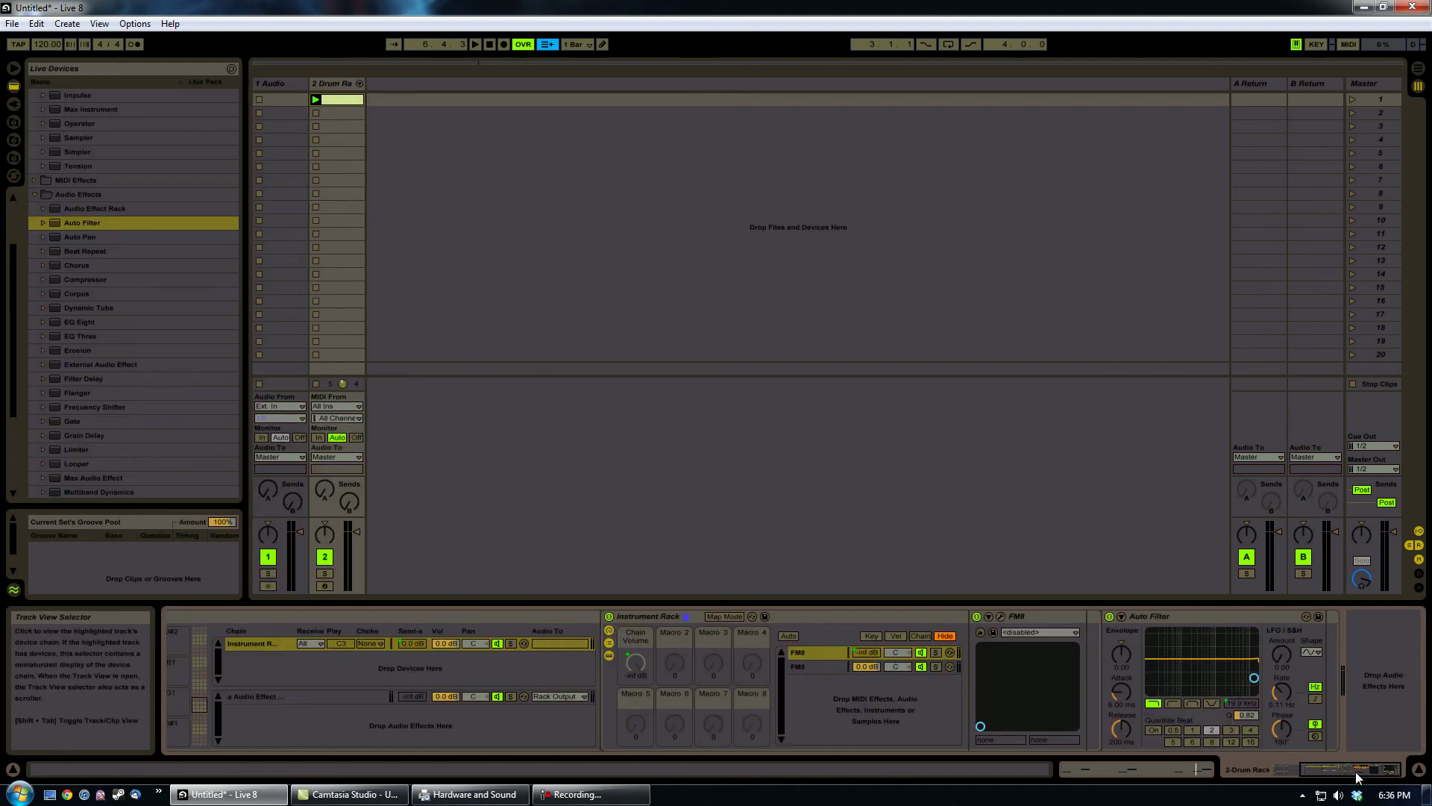
pyautogui.moveTo(1361, 779); pyautogui.dragTo(1294, 779)
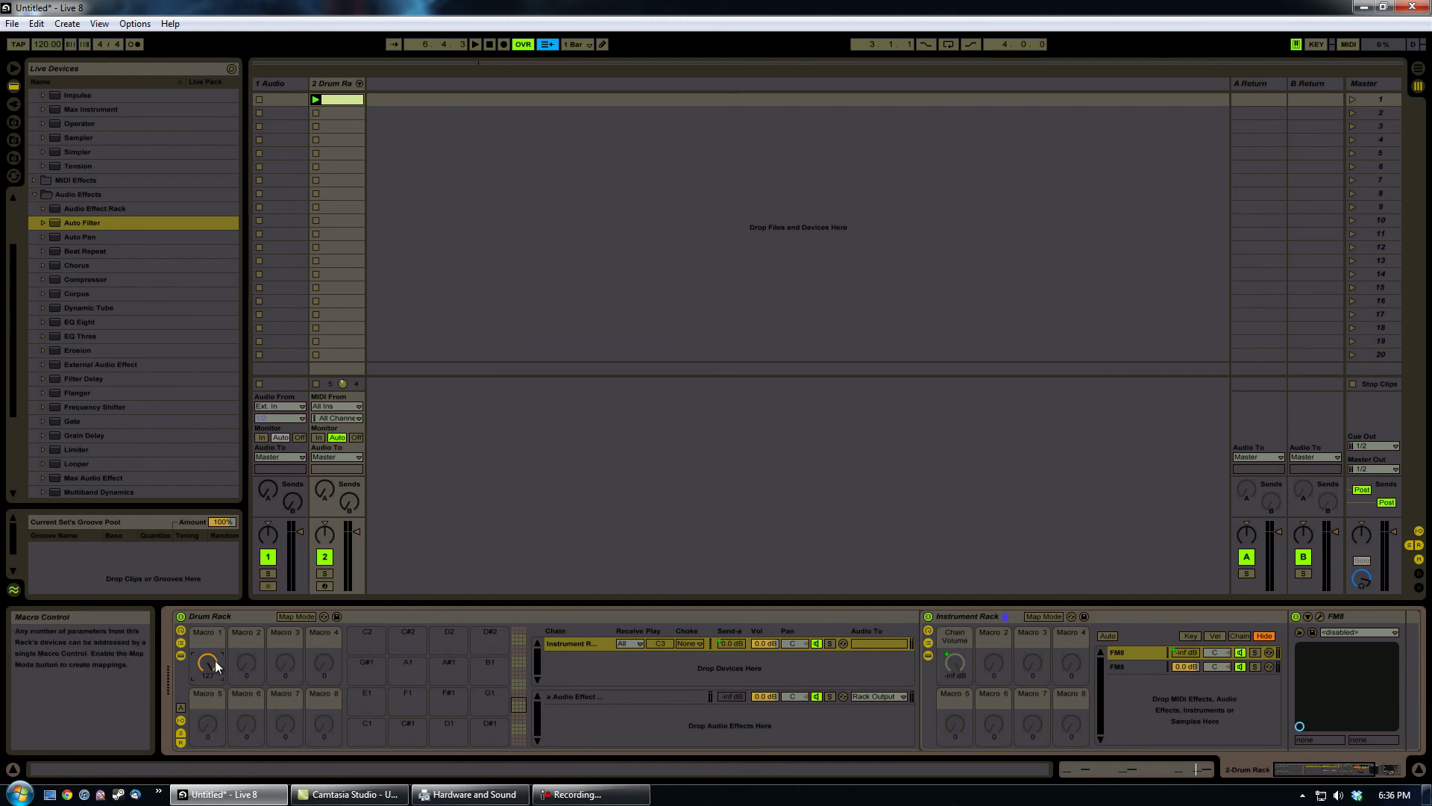
pyautogui.click(929, 641)
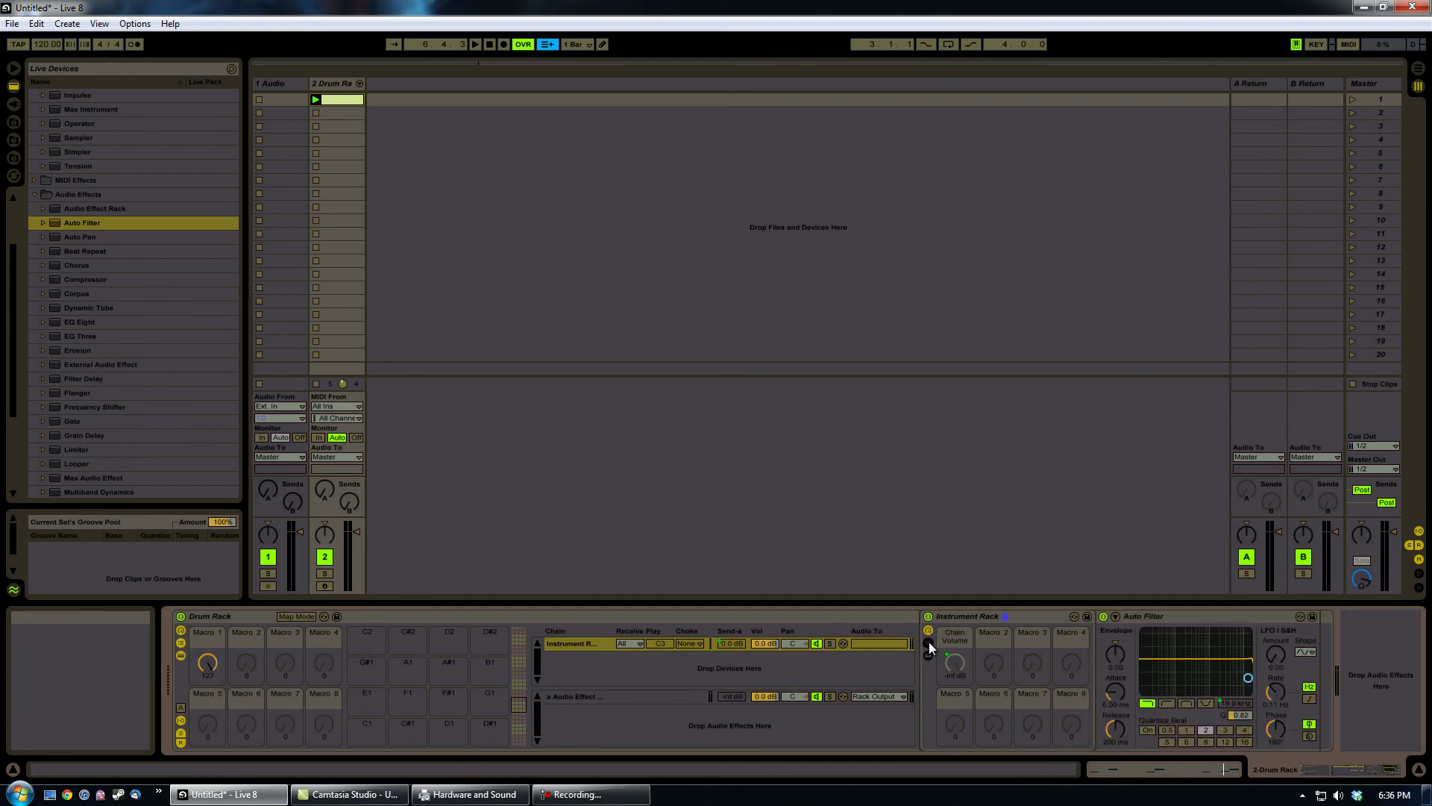
# Step: Play scene 1 and raise Drum Rack Macro 1 from zero, opening the filter and muting one FM8 chain
pyautogui.moveTo(212, 661); pyautogui.dragTo(212, 660)
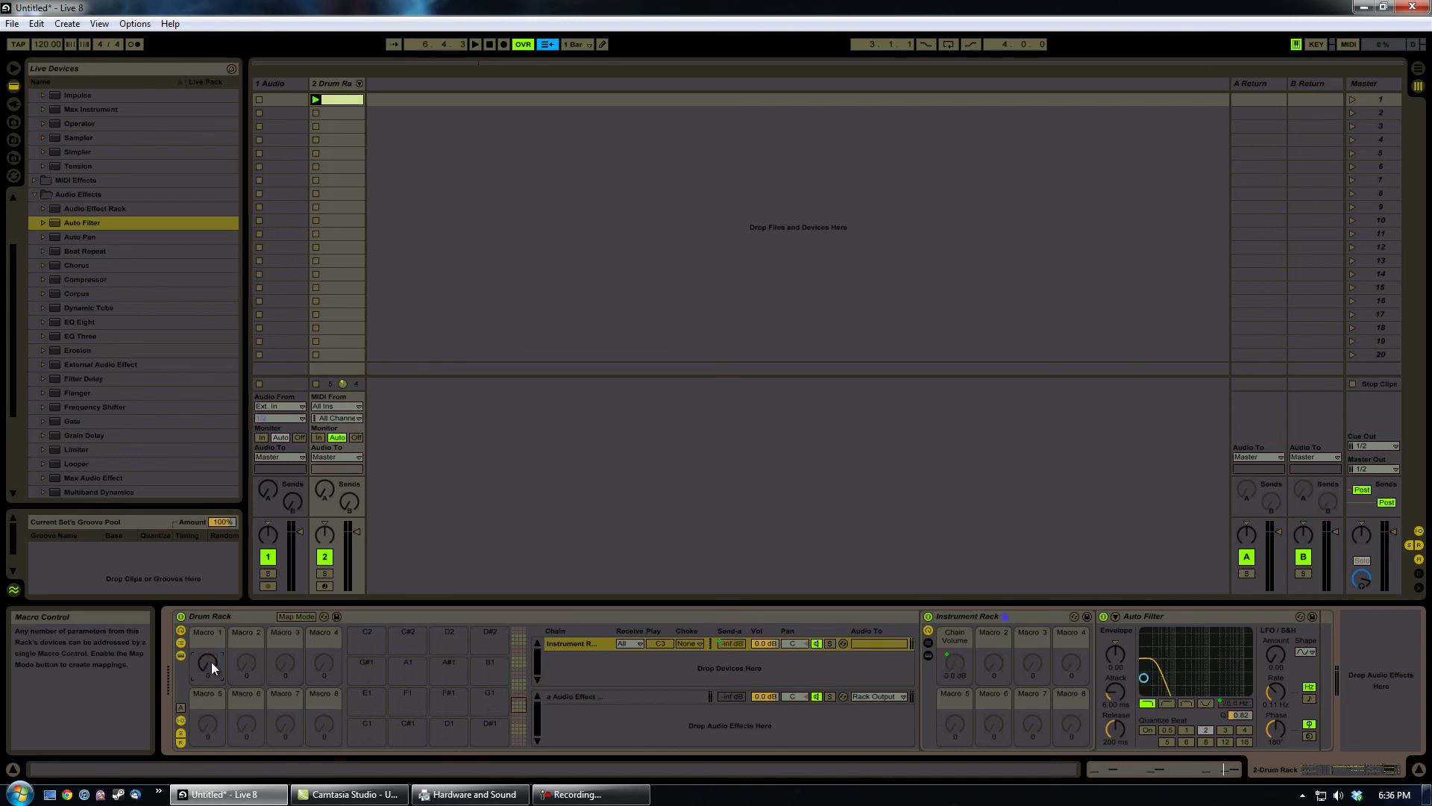
pyautogui.click(1352, 100)
pyautogui.moveTo(208, 664); pyautogui.dragTo(208, 665)
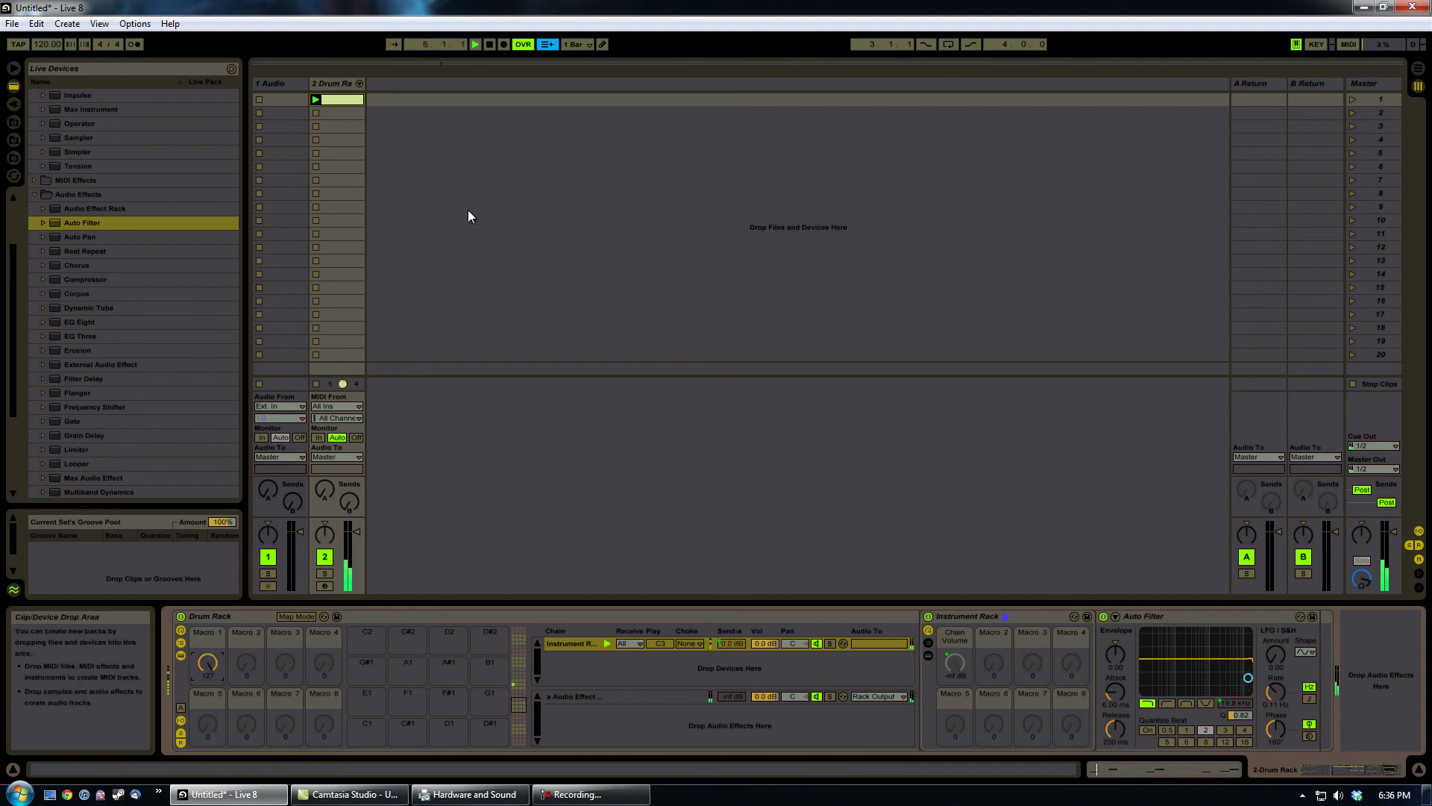
pyautogui.click(489, 44)
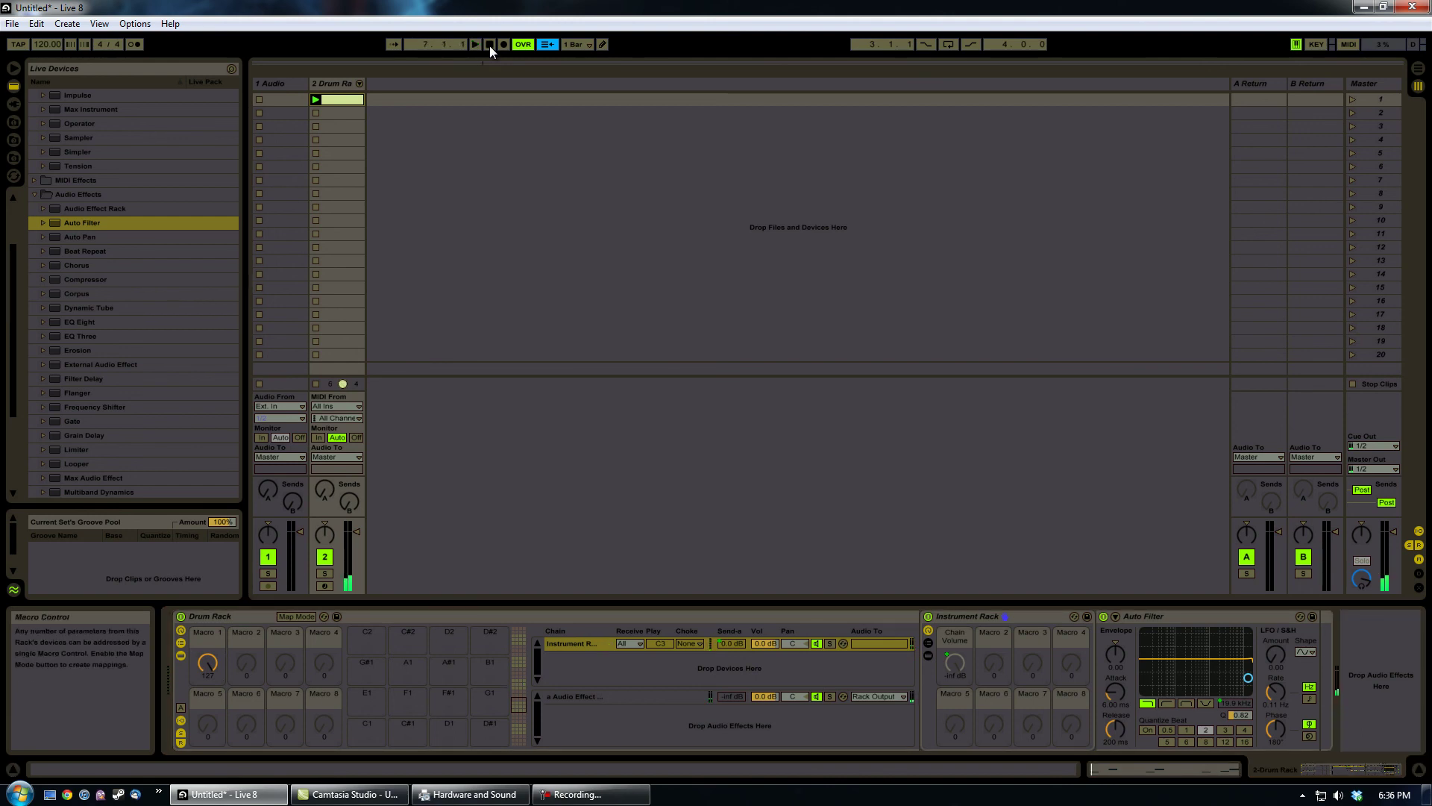